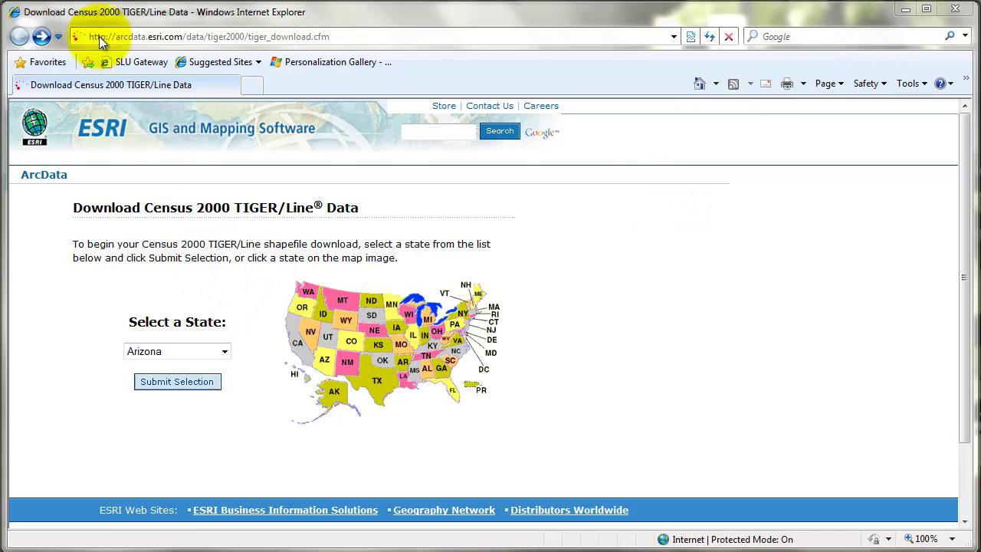
# Step: Choose Arizona as the state and Maricopa as the county for the Census 2000 TIGER/Line shapefile download
pyautogui.click(165, 355)
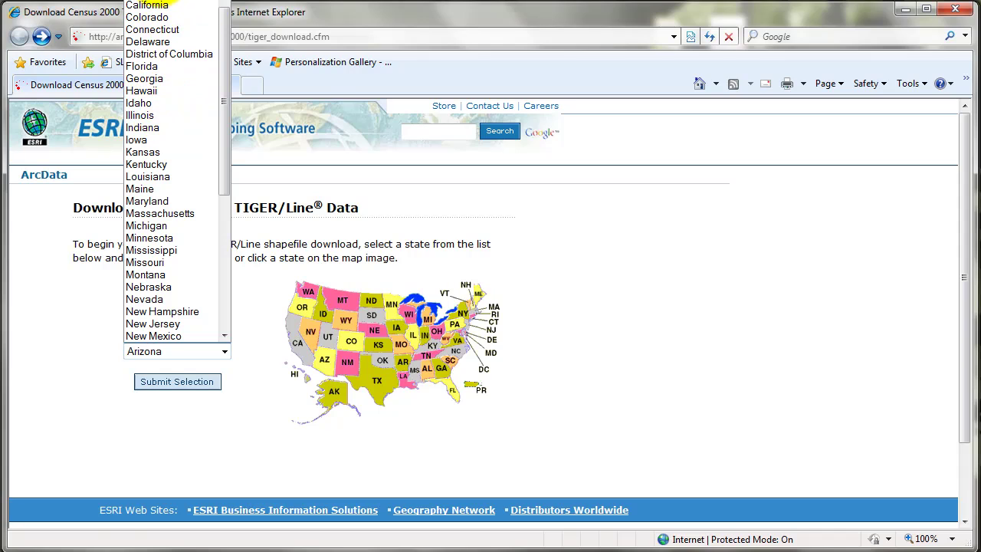
pyautogui.moveTo(227, 165); pyautogui.dragTo(225, 145)
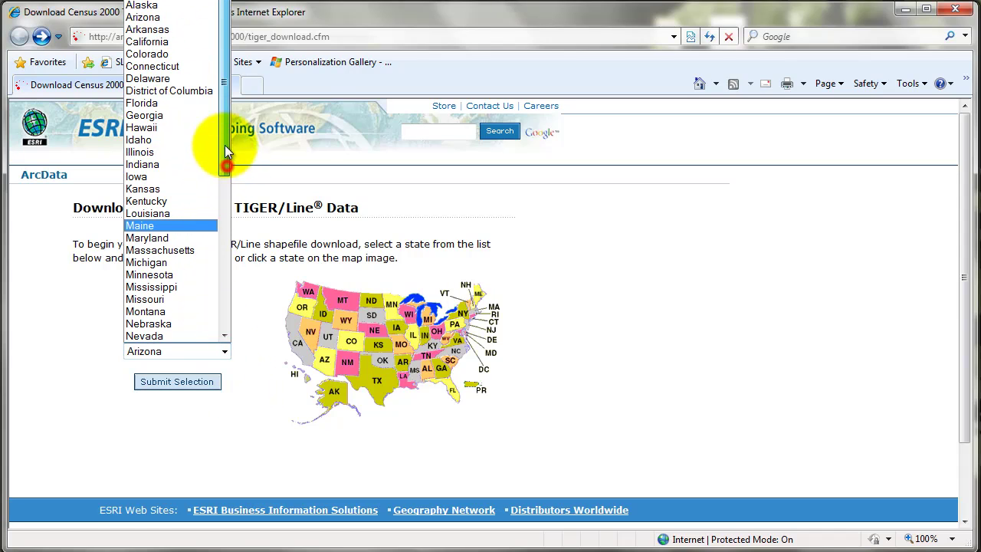
pyautogui.click(184, 17)
pyautogui.click(176, 381)
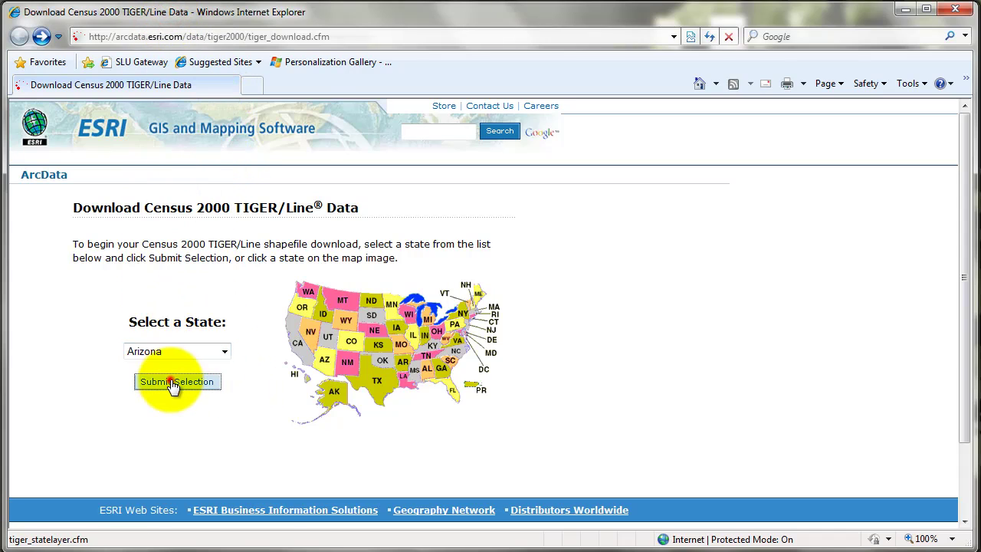
pyautogui.click(130, 340)
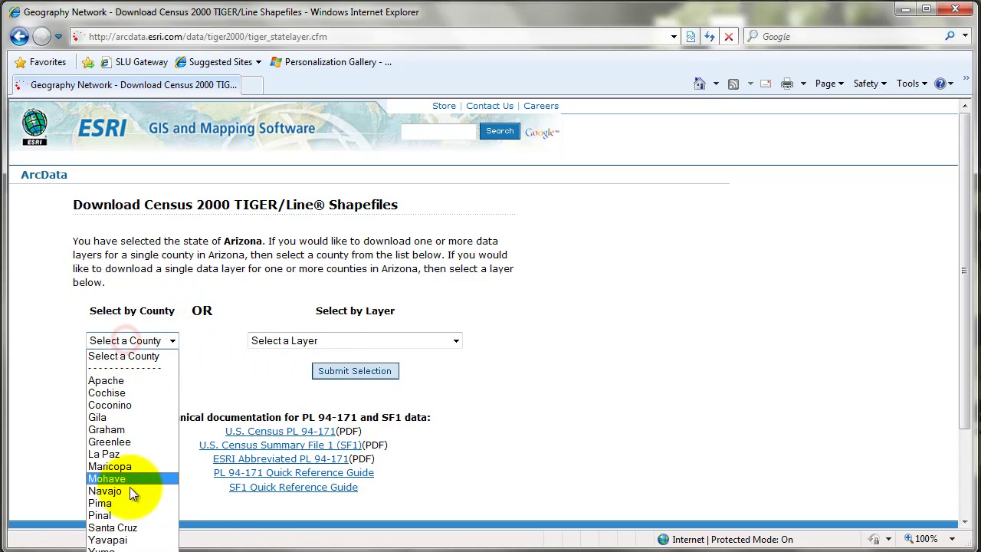
pyautogui.click(137, 465)
pyautogui.click(125, 372)
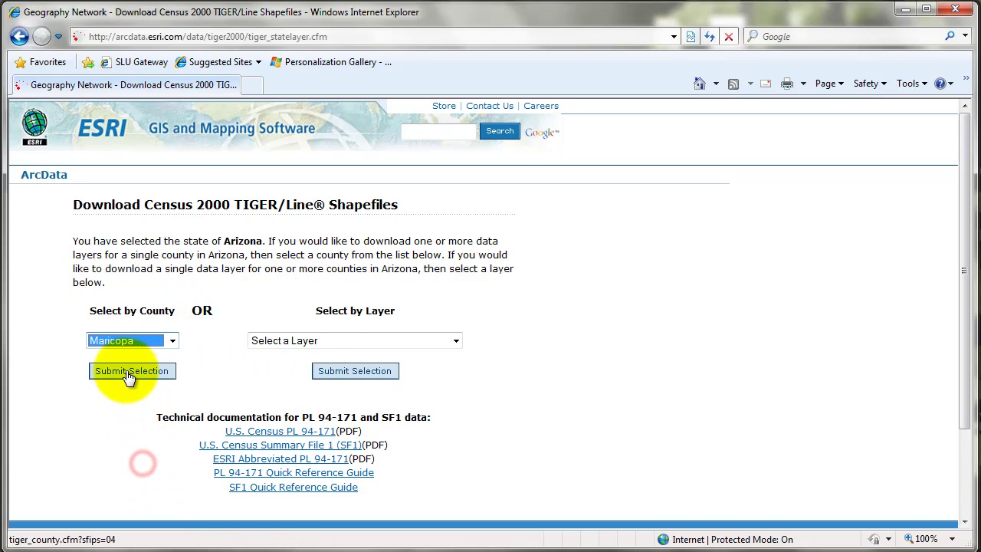
# Step: Include the Census Blocks 2000, Line Features - Roads and Voting Districts 2000 layers and proceed to the download
pyautogui.scroll(-3, 300, 287)
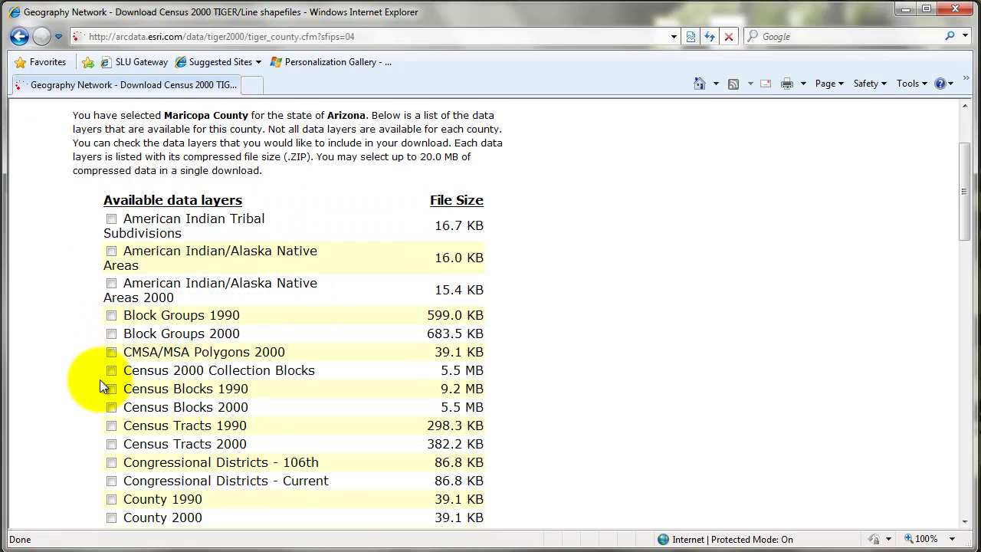
pyautogui.click(112, 407)
pyautogui.scroll(-6, 252, 370)
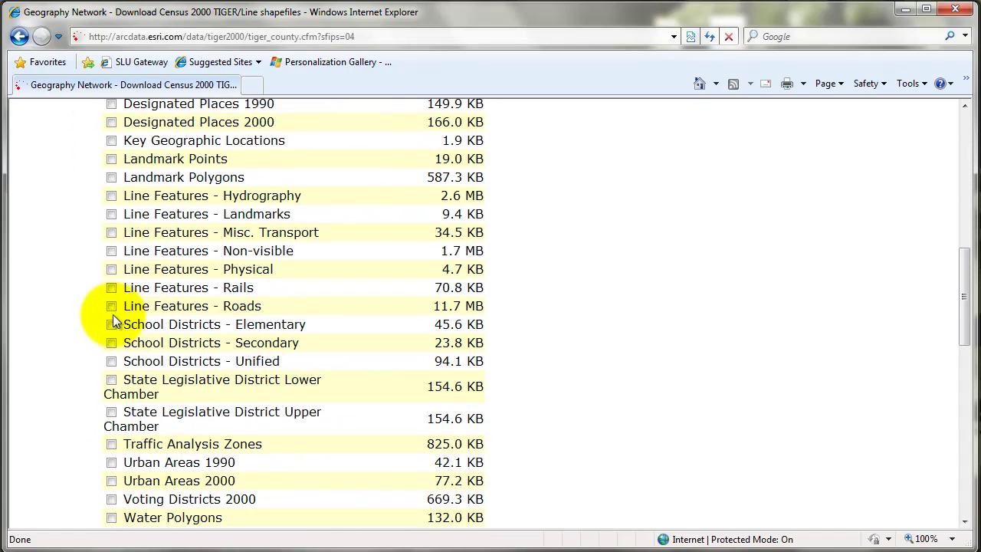
pyautogui.click(111, 306)
pyautogui.scroll(-2, 111, 322)
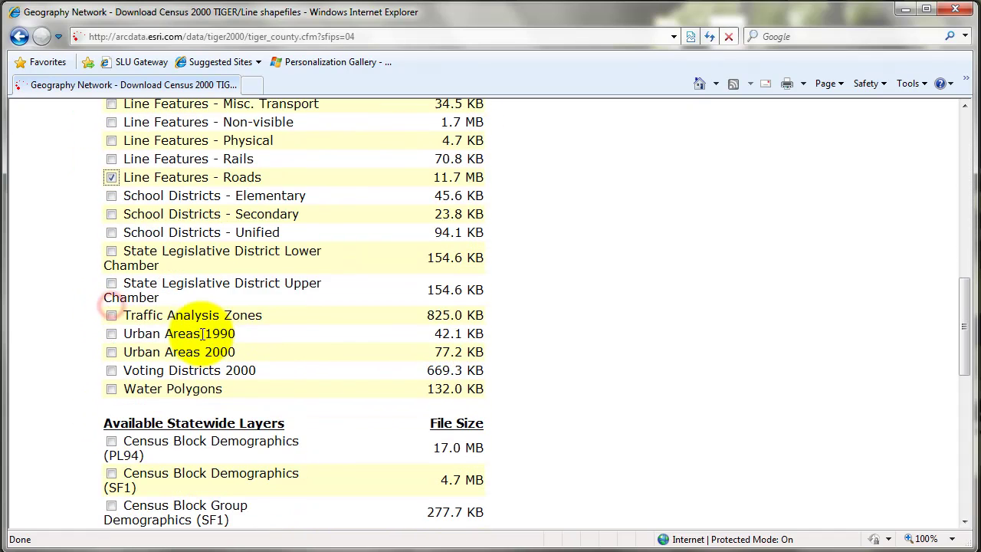
pyautogui.click(111, 370)
pyautogui.scroll(-6, 436, 399)
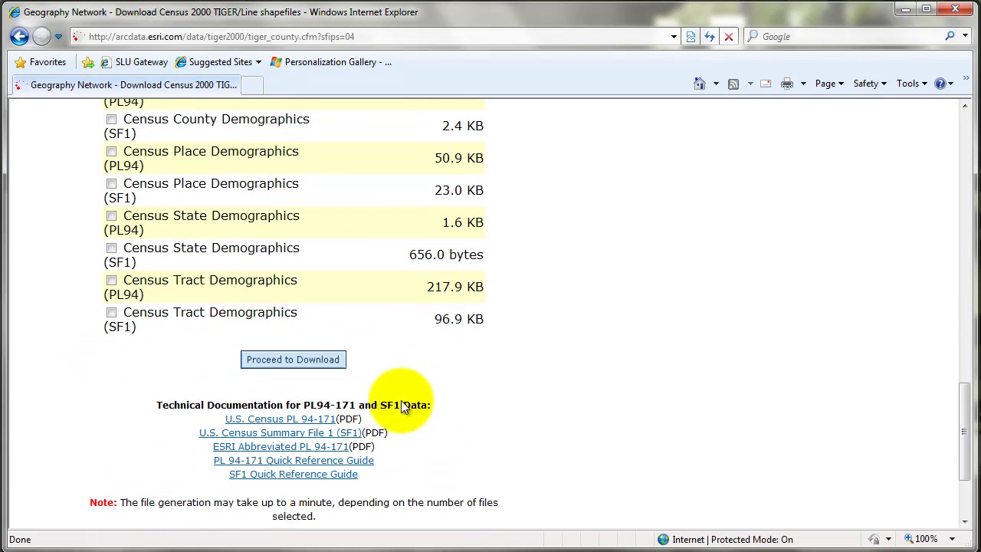
pyautogui.click(310, 363)
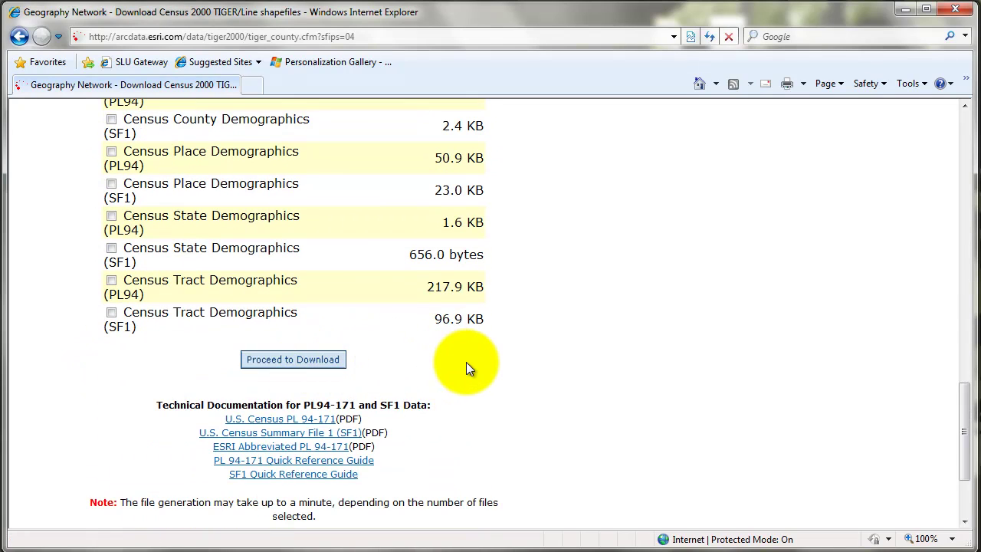
pyautogui.click(317, 363)
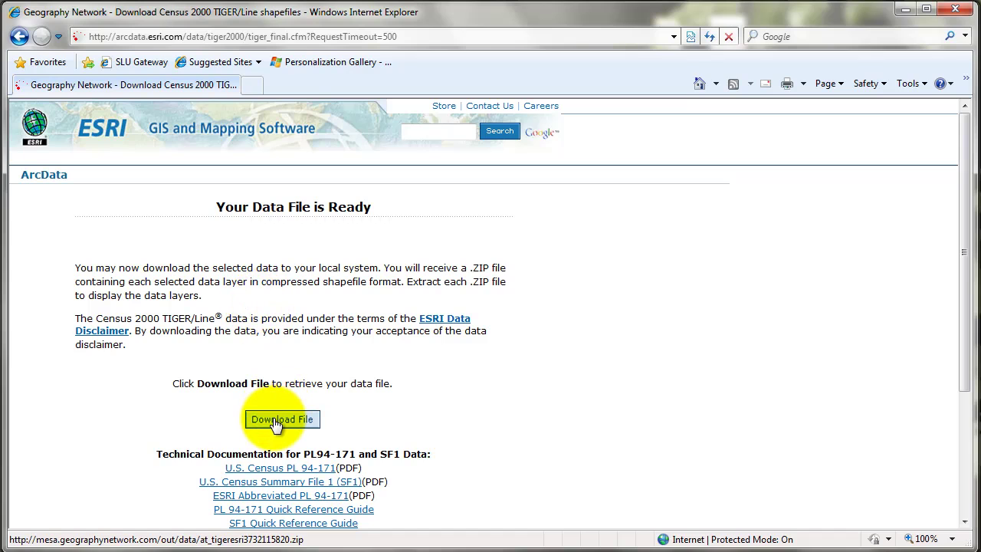
# Step: Download the county layers archive and save it in C:\GISTutorial\Answers\Assignment5, closing the finished download
pyautogui.click(276, 421)
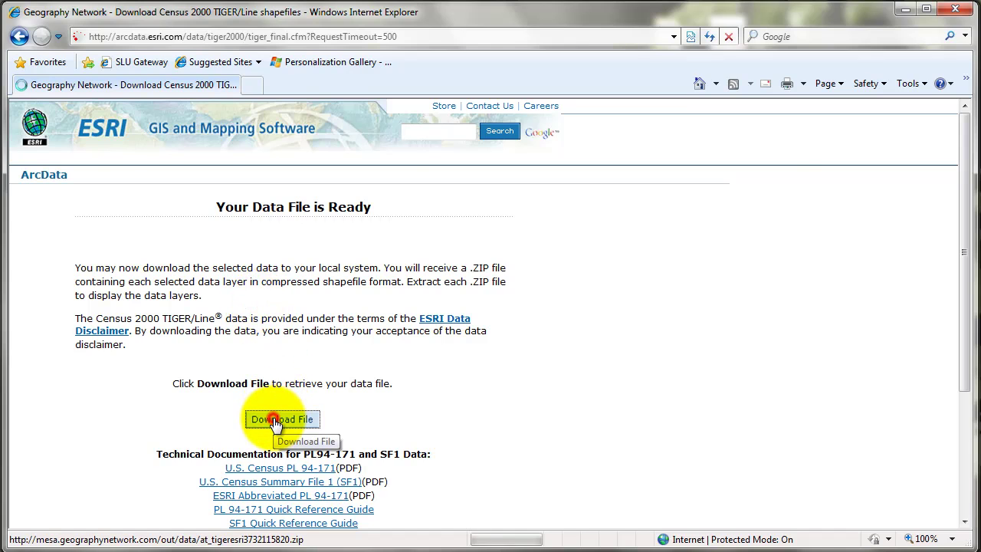
pyautogui.click(675, 179)
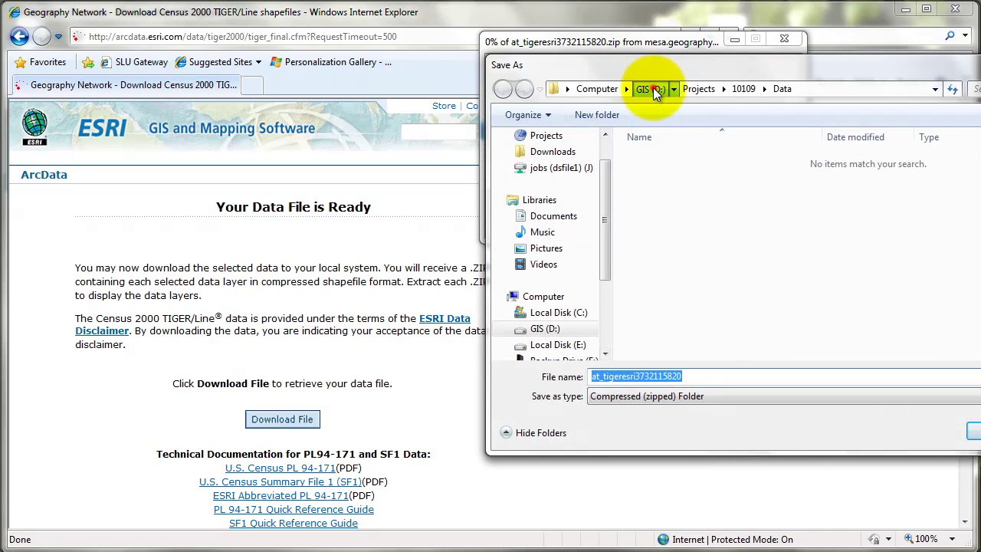
pyautogui.click(651, 89)
pyautogui.click(605, 89)
pyautogui.click(711, 182)
pyautogui.doubleClick(711, 182)
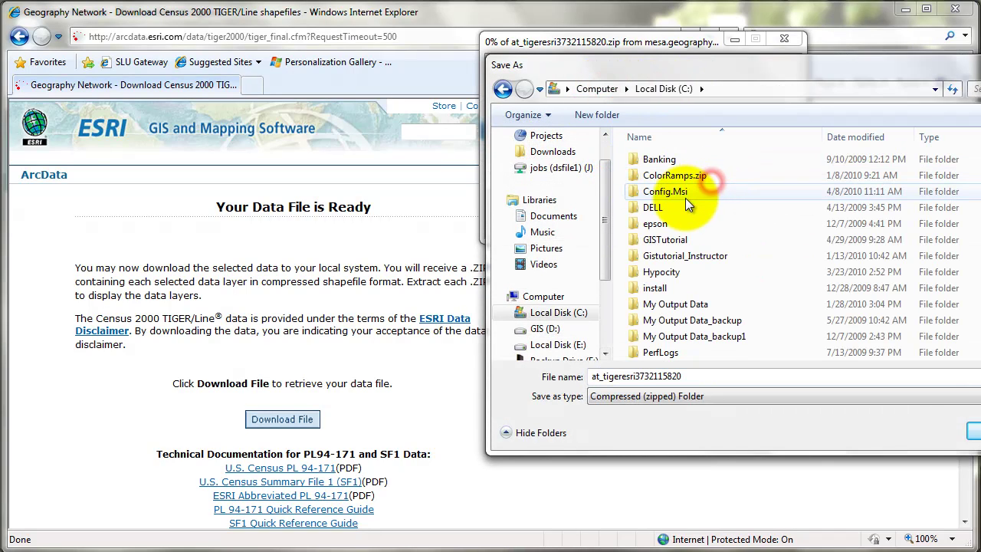
pyautogui.doubleClick(678, 240)
pyautogui.doubleClick(663, 181)
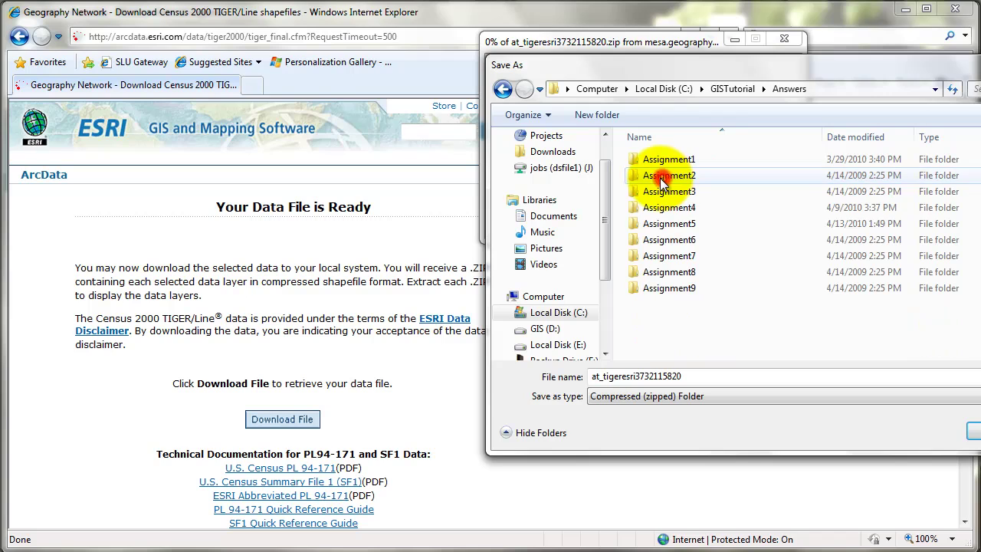
pyautogui.doubleClick(670, 204)
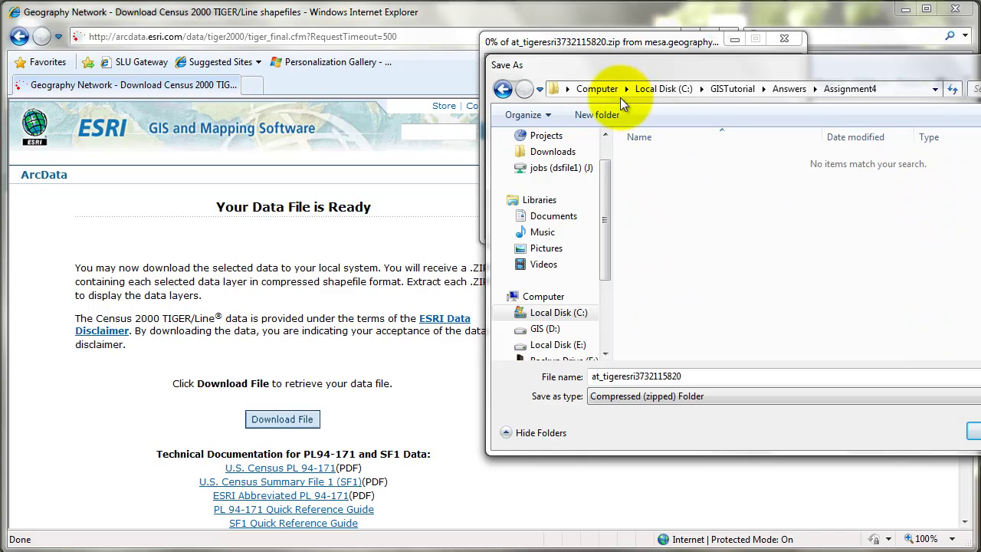
pyautogui.click(790, 89)
pyautogui.doubleClick(669, 223)
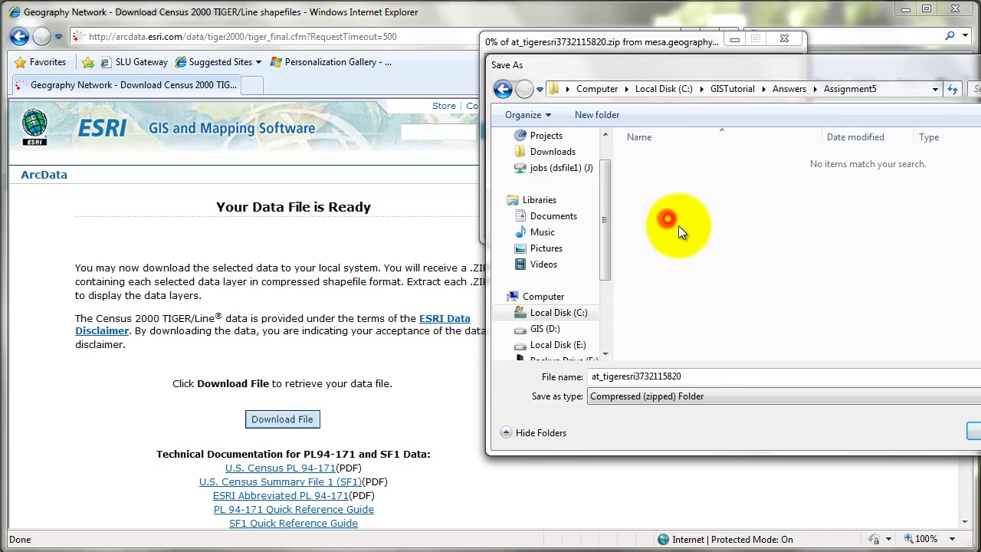
pyautogui.click(974, 431)
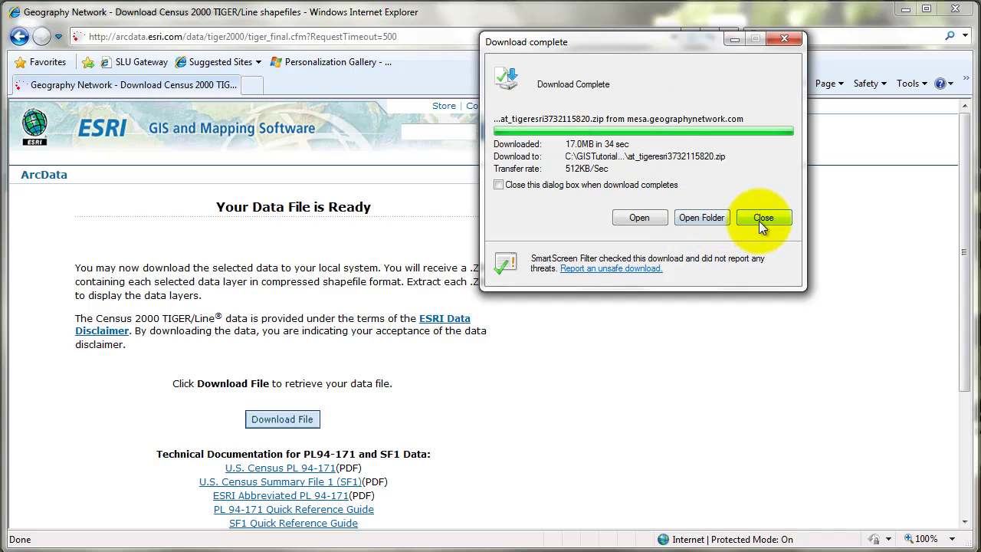
pyautogui.click(756, 221)
pyautogui.click(623, 222)
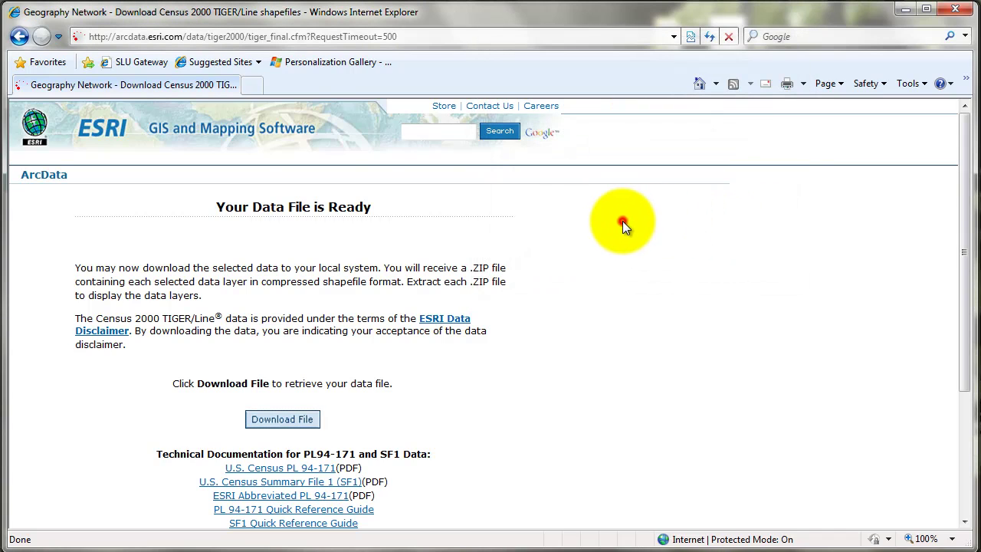
# Step: Go back to the county selection and reopen the list of data layers for Maricopa
pyautogui.click(18, 39)
pyautogui.click(18, 39)
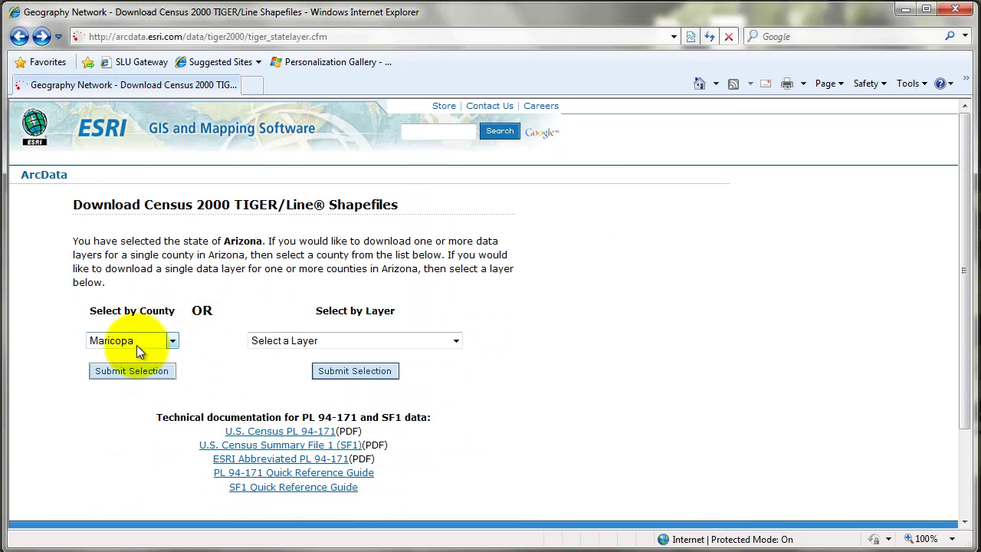
pyautogui.click(132, 371)
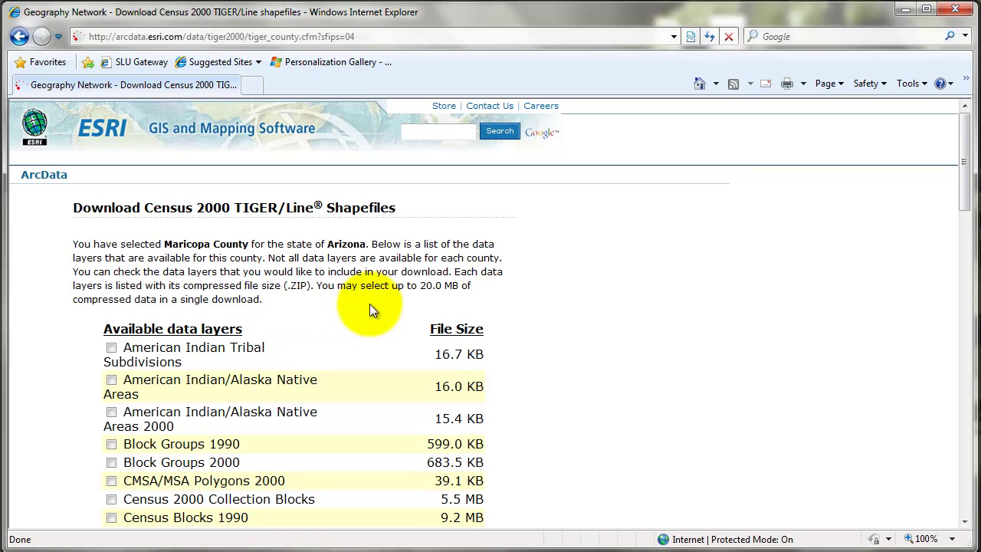
pyautogui.click(725, 269)
# Step: Include the statewide Census Block Demographics (SF1) layer and proceed to the download
pyautogui.scroll(-15, 725, 274)
pyautogui.scroll(-3, 725, 276)
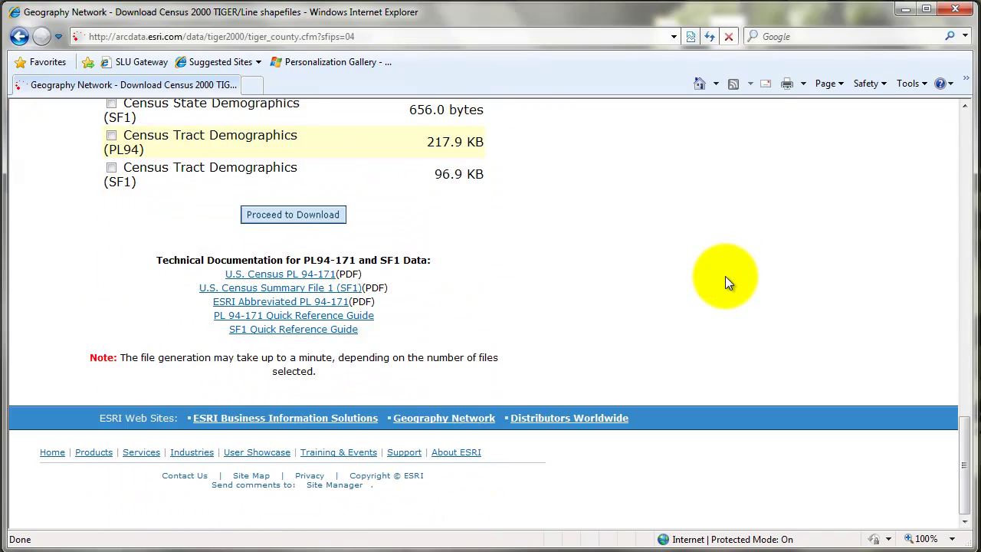
pyautogui.scroll(3, 725, 276)
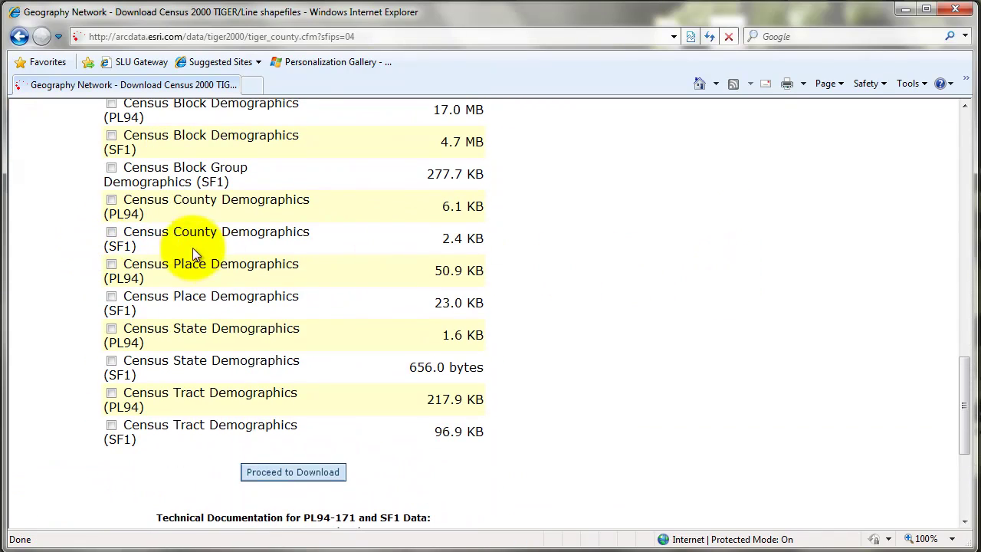
pyautogui.scroll(3, 117, 244)
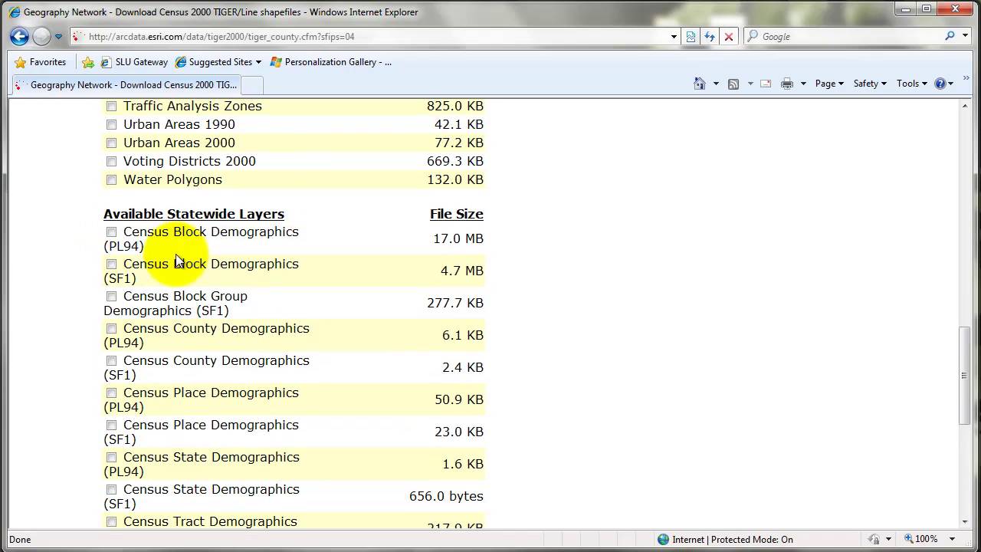
pyautogui.click(112, 265)
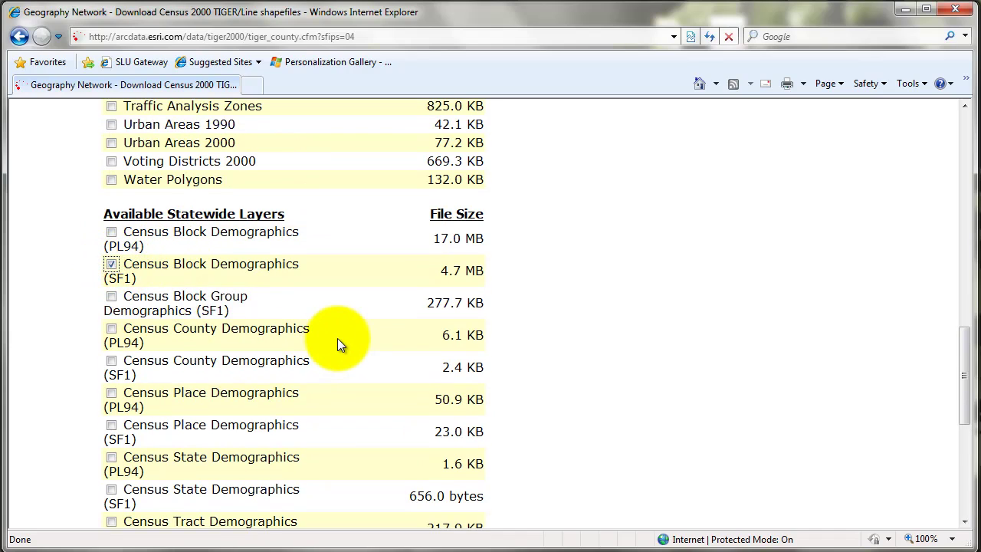
pyautogui.scroll(-1, 338, 341)
pyautogui.scroll(-1, 337, 338)
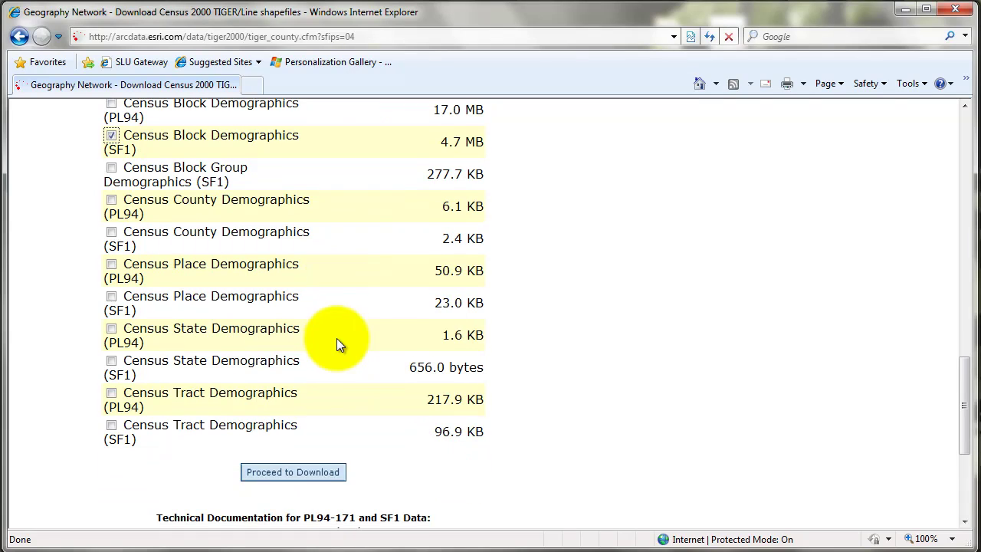
pyautogui.click(342, 471)
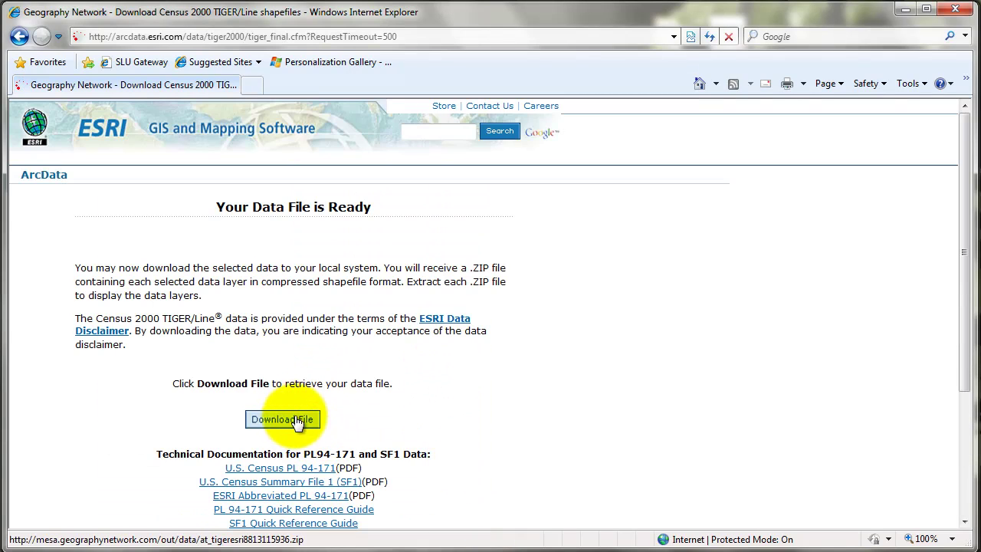
# Step: Download the statewide demographics archive and save it in the Assignment5 folder, closing the finished download
pyautogui.click(289, 414)
pyautogui.click(698, 178)
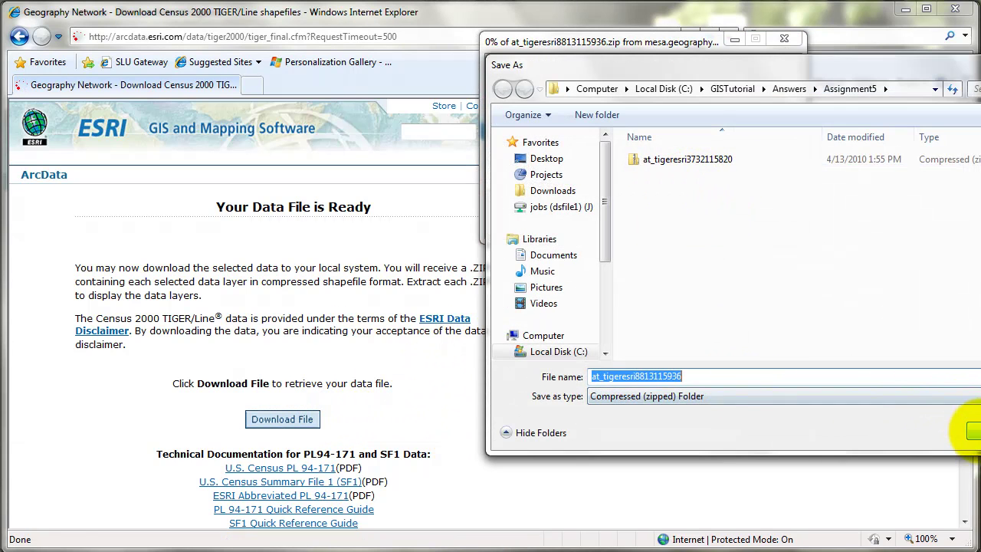
pyautogui.click(974, 432)
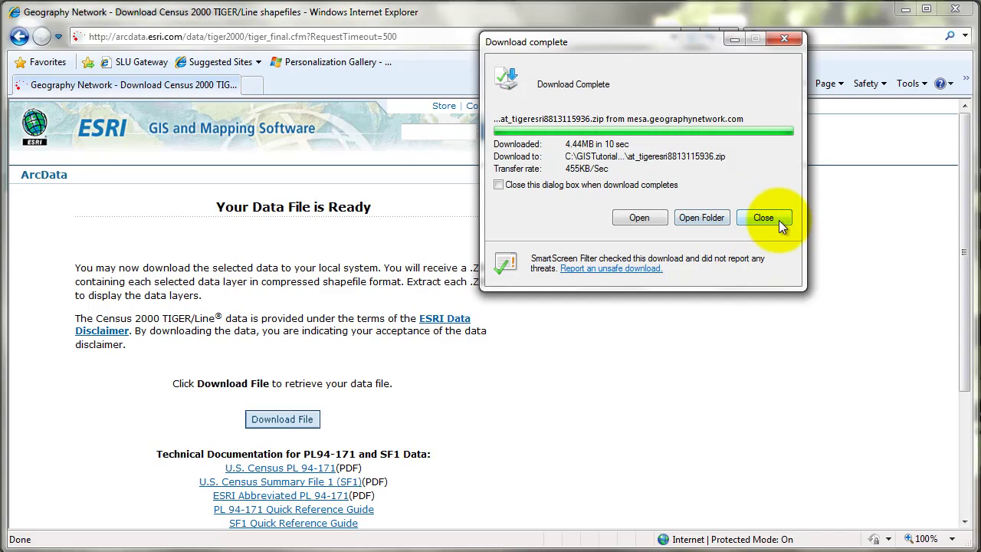
pyautogui.click(770, 220)
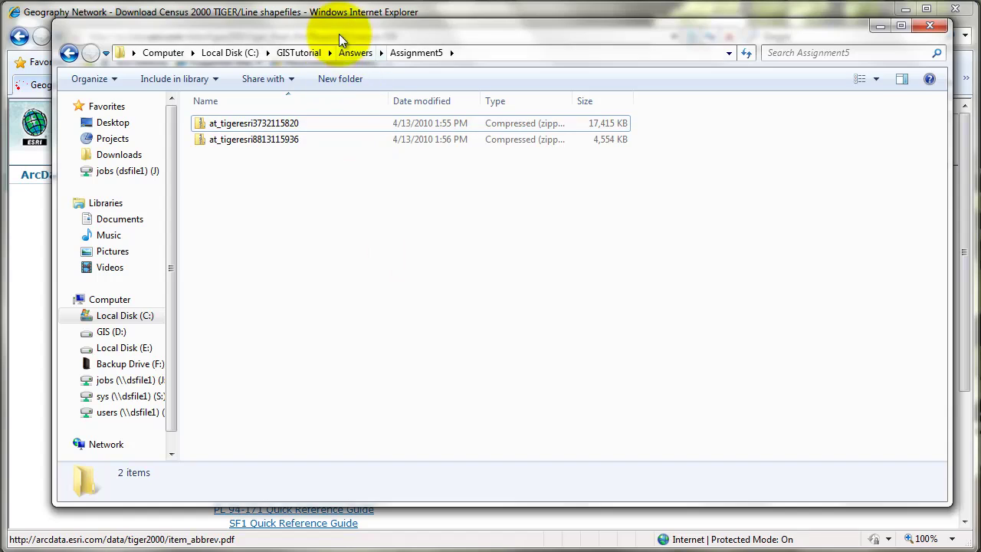
pyautogui.moveTo(339, 34); pyautogui.dragTo(330, 43)
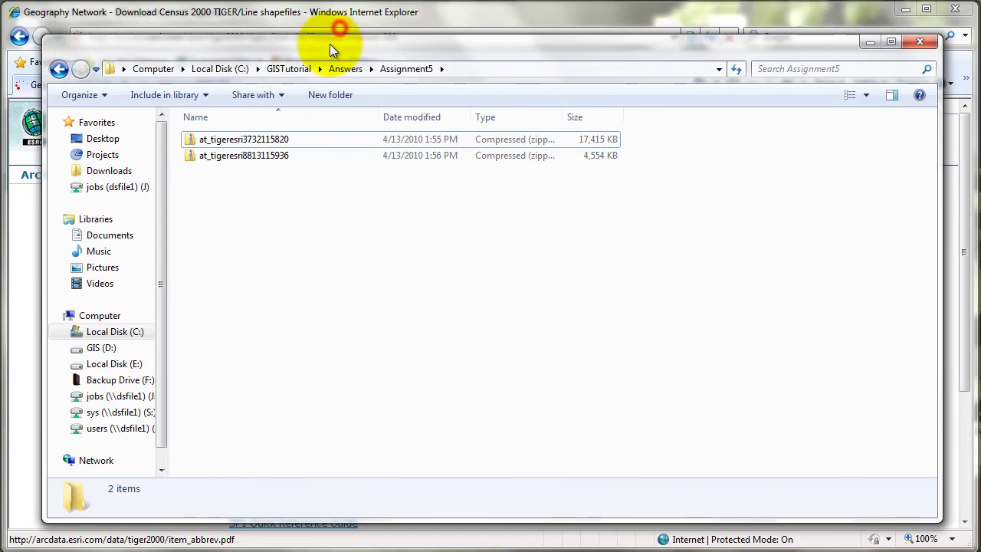
pyautogui.click(488, 69)
pyautogui.click(319, 288)
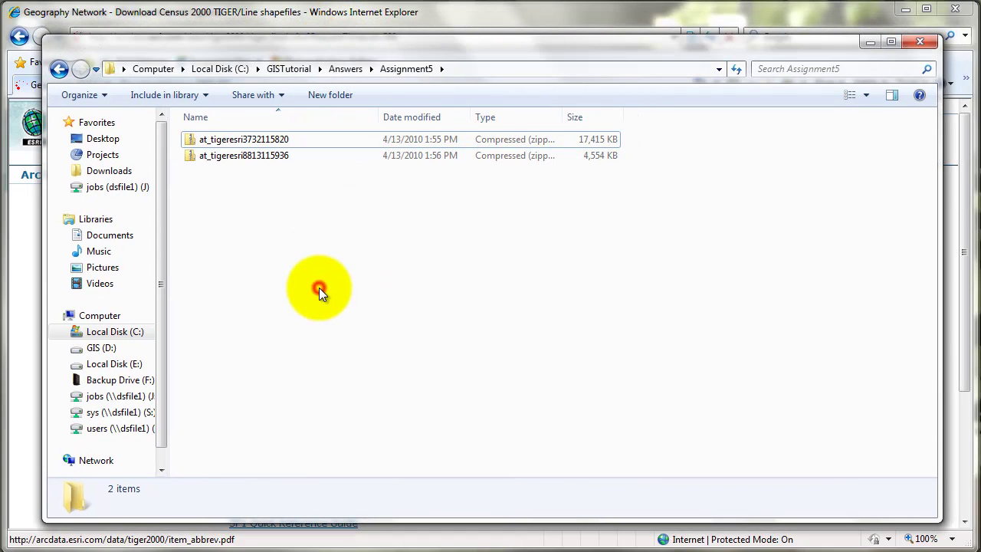
pyautogui.click(232, 139)
pyautogui.click(311, 191)
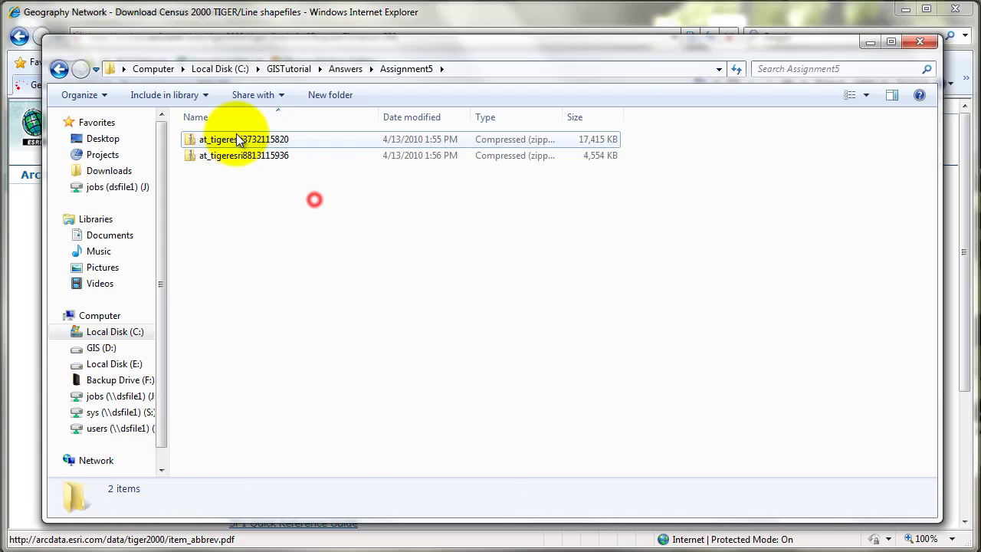
pyautogui.doubleClick(234, 139)
pyautogui.moveTo(306, 247); pyautogui.dragTo(215, 140)
pyautogui.rightClick(258, 175)
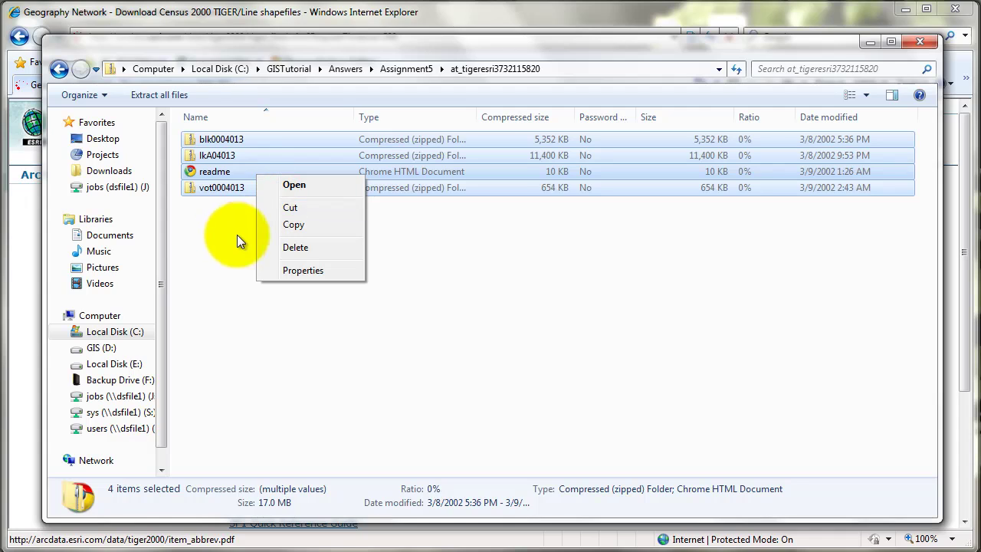
pyautogui.click(296, 225)
pyautogui.click(59, 69)
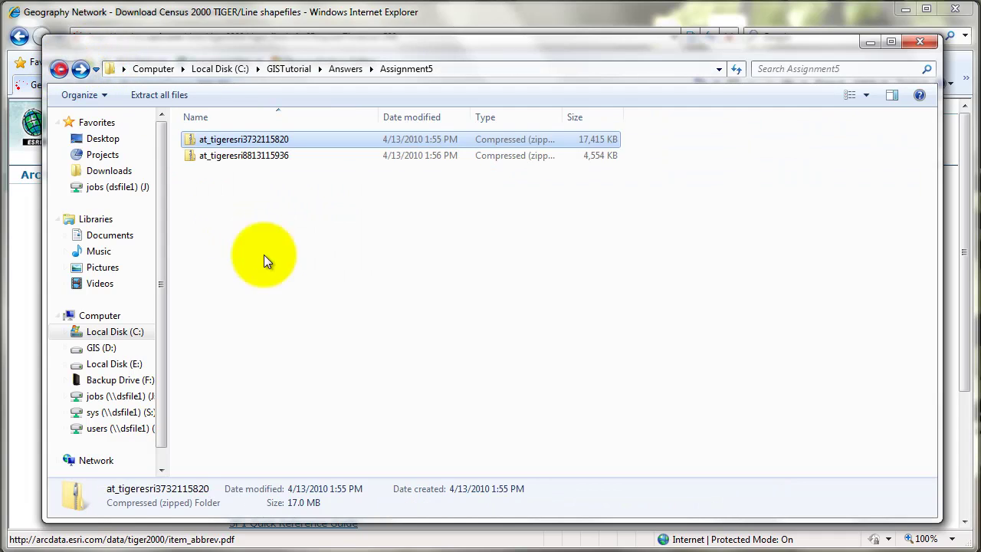
pyautogui.rightClick(254, 221)
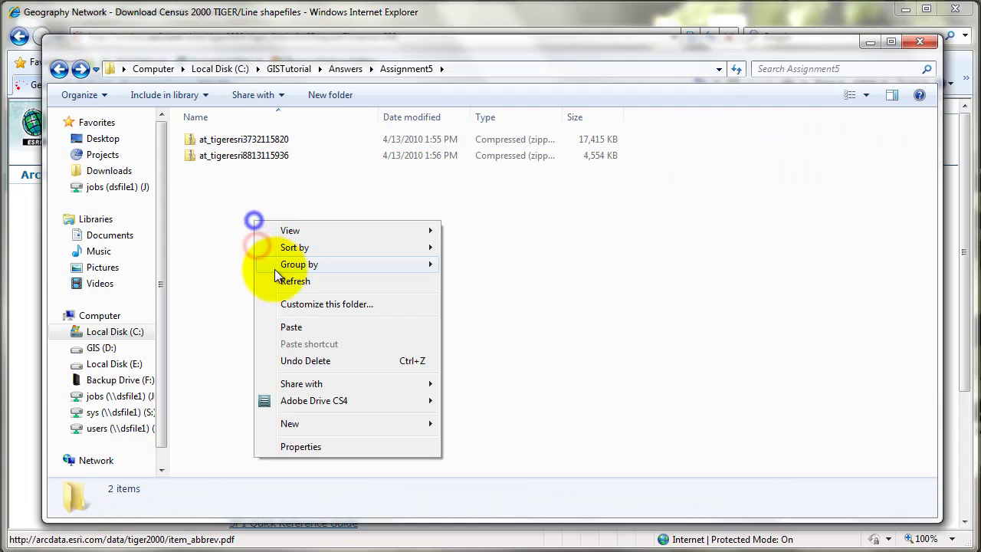
pyautogui.click(308, 328)
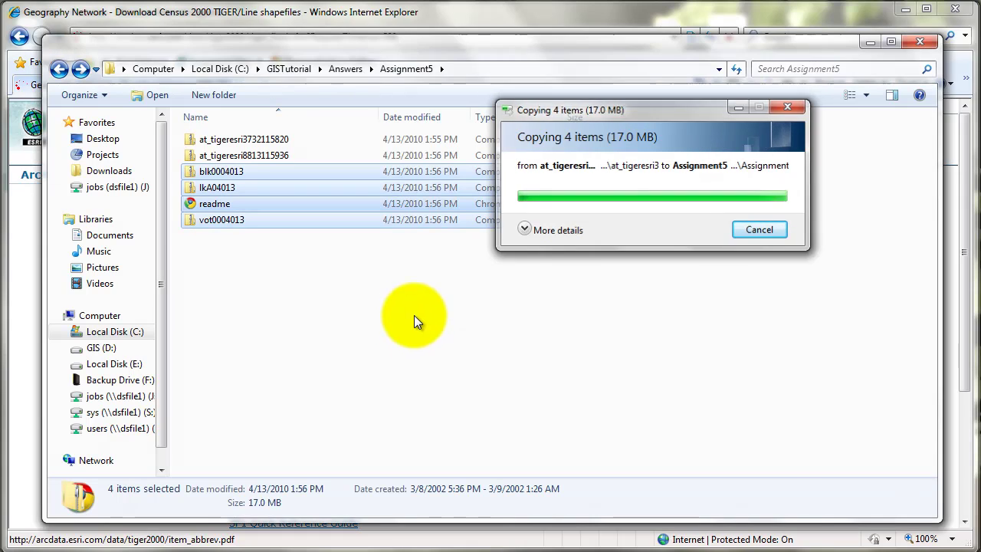
pyautogui.click(354, 283)
pyautogui.click(295, 157)
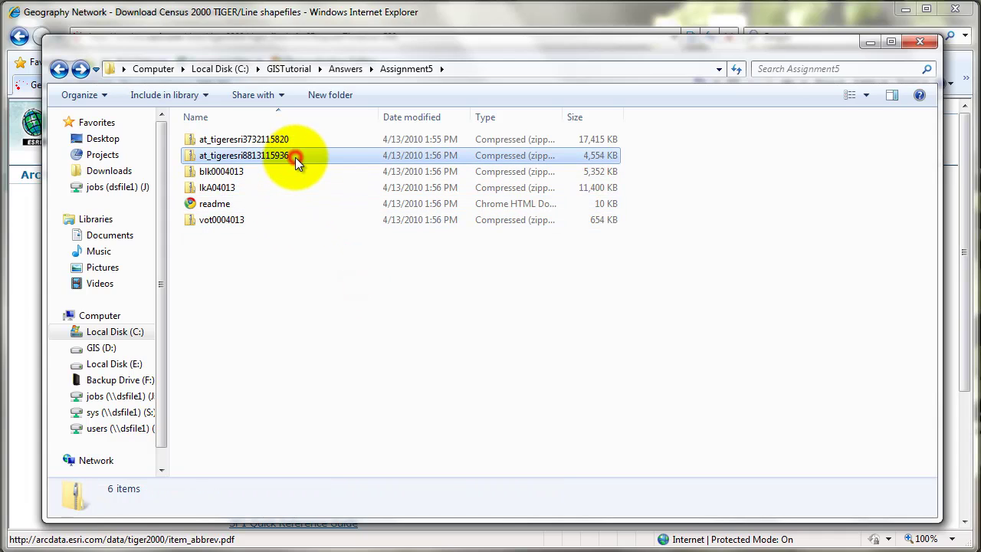
pyautogui.doubleClick(295, 157)
pyautogui.click(291, 160)
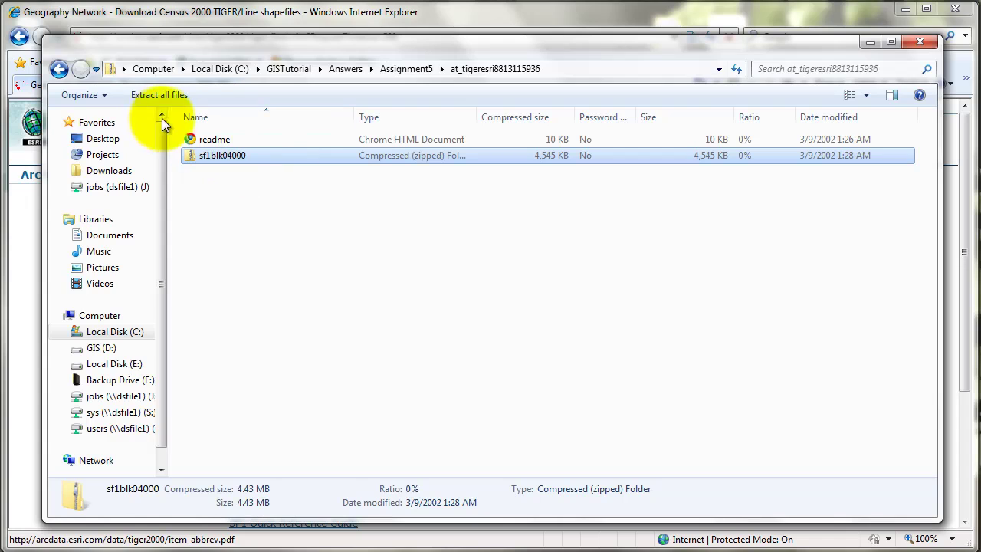
pyautogui.click(60, 69)
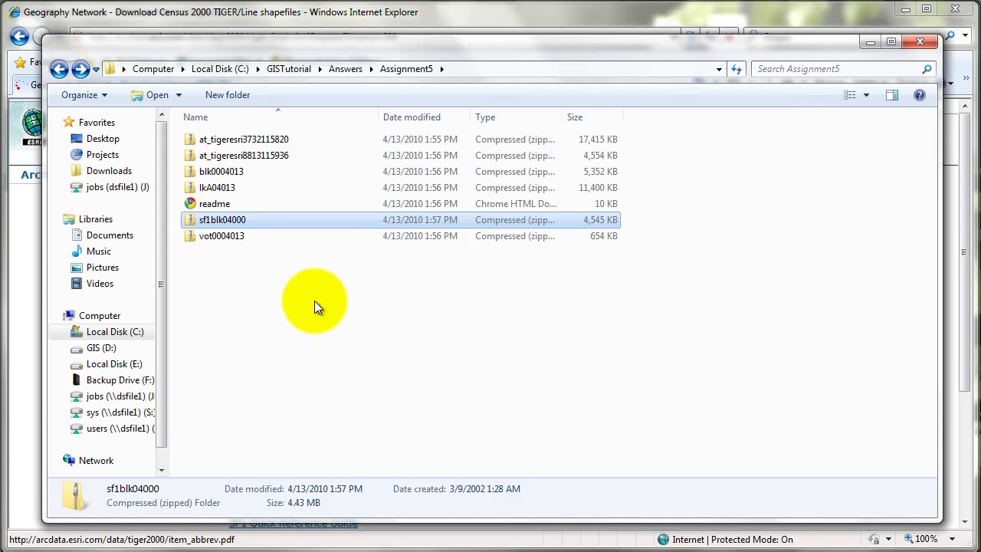
pyautogui.click(234, 140)
pyautogui.keyDown('shift'); pyautogui.click(238, 155); pyautogui.keyUp('shift')
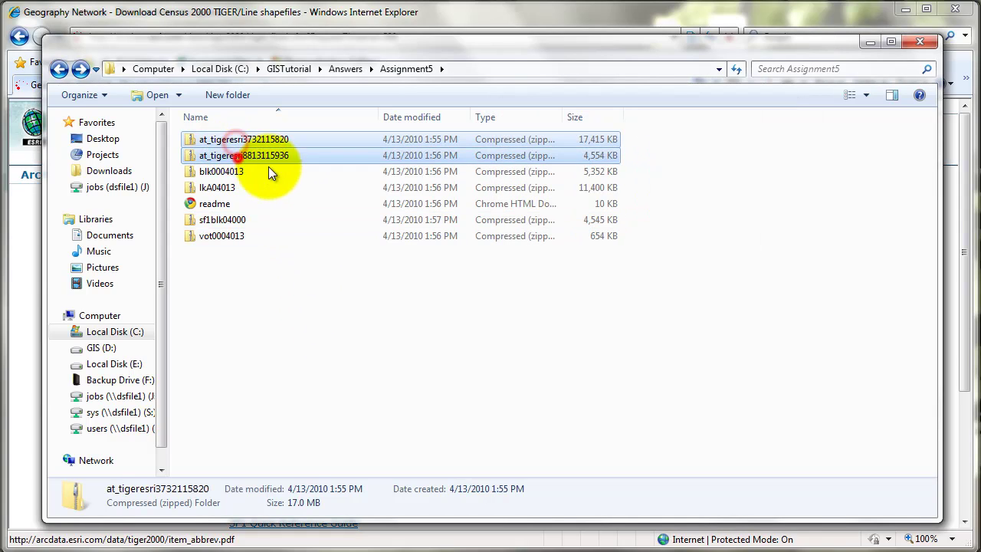
pyautogui.click(412, 312)
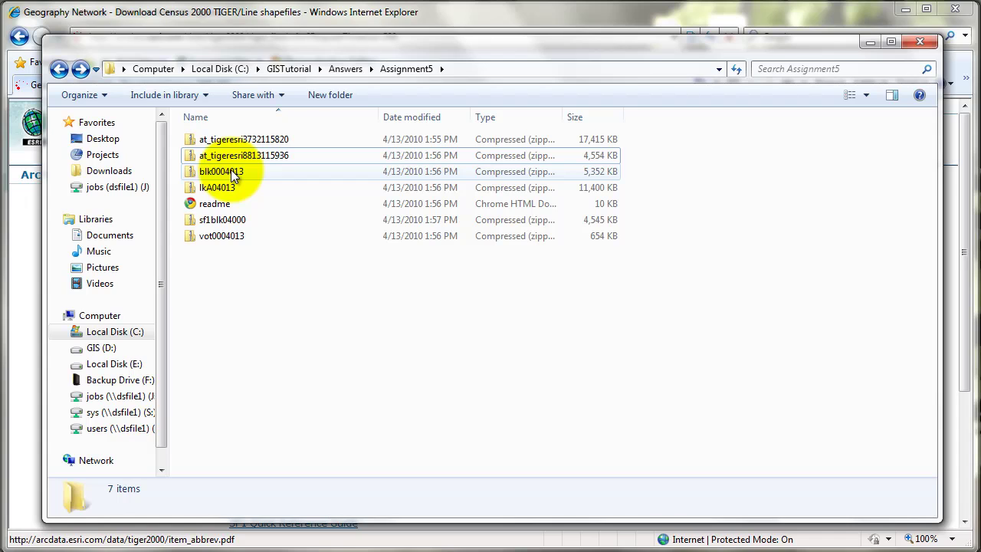
# Step: Copy the three tgr04013blk00 files from the blk0004013 archive into the Assignment5 folder
pyautogui.click(231, 173)
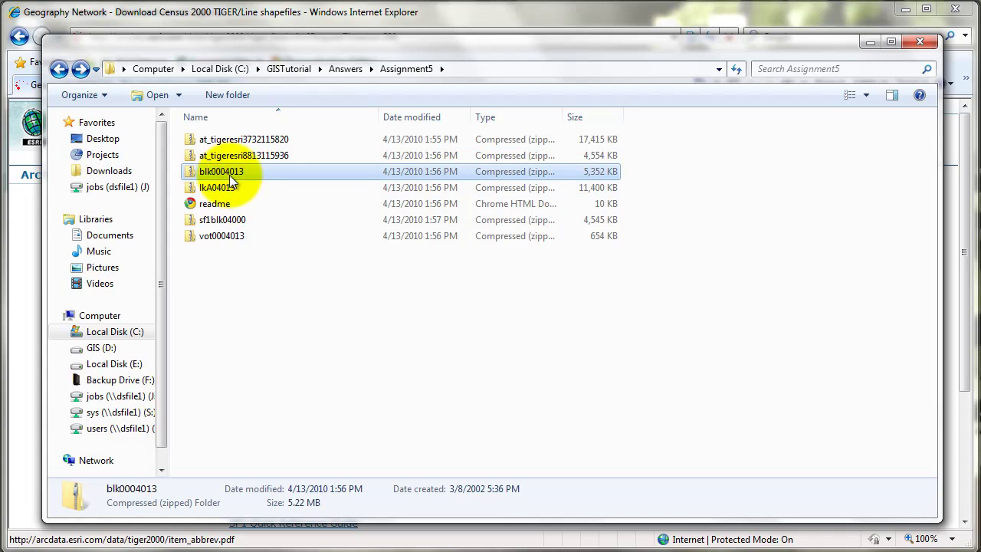
pyautogui.doubleClick(230, 173)
pyautogui.moveTo(298, 219); pyautogui.dragTo(187, 125)
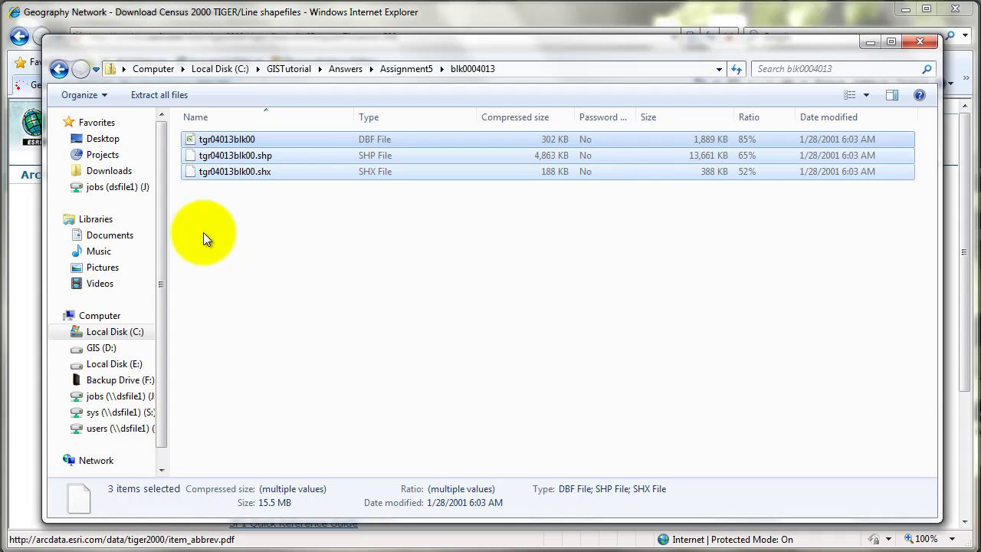
pyautogui.click(59, 69)
pyautogui.click(247, 280)
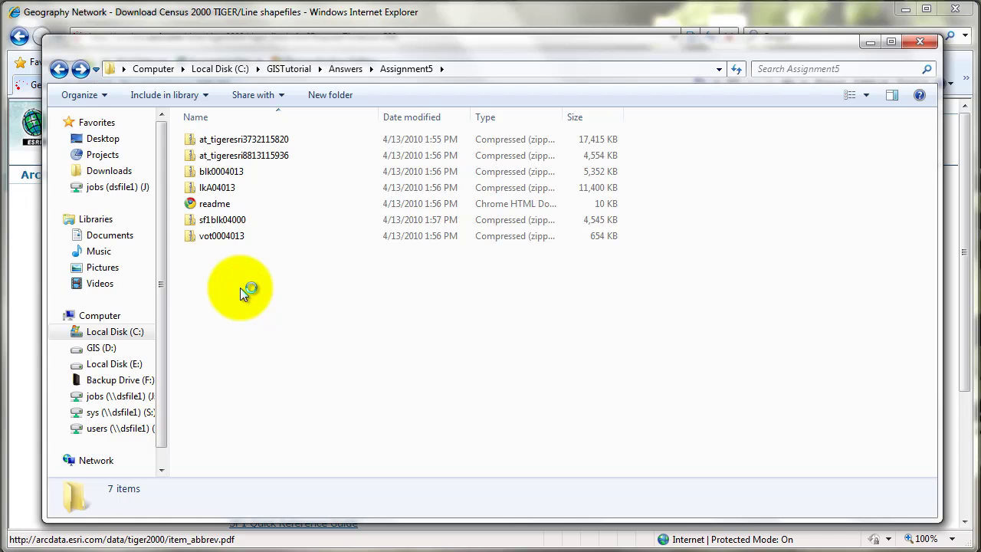
# Step: Copy the three tgr04013lkA files from the lkA04013 archive into the Assignment5 folder
pyautogui.click(230, 189)
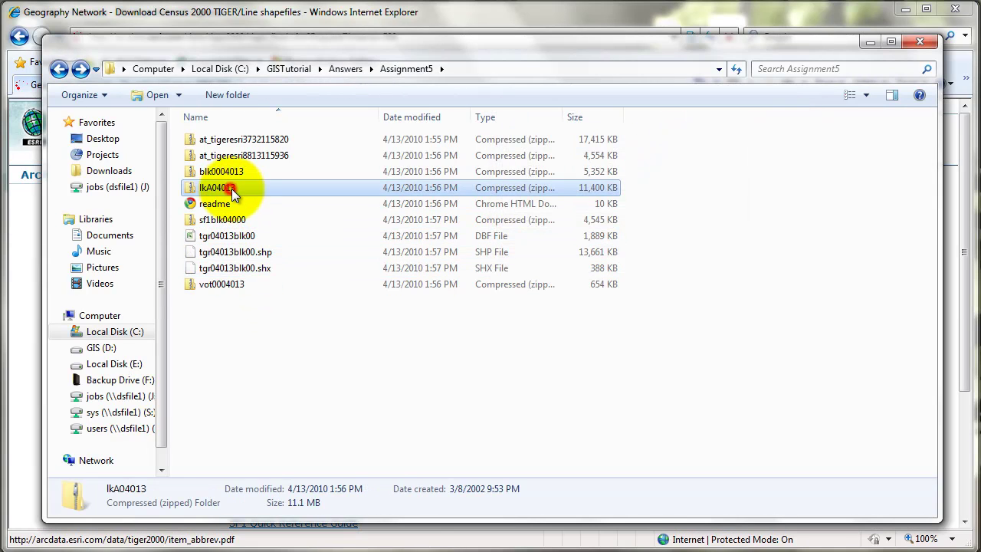
pyautogui.doubleClick(241, 190)
pyautogui.moveTo(269, 203); pyautogui.dragTo(192, 128)
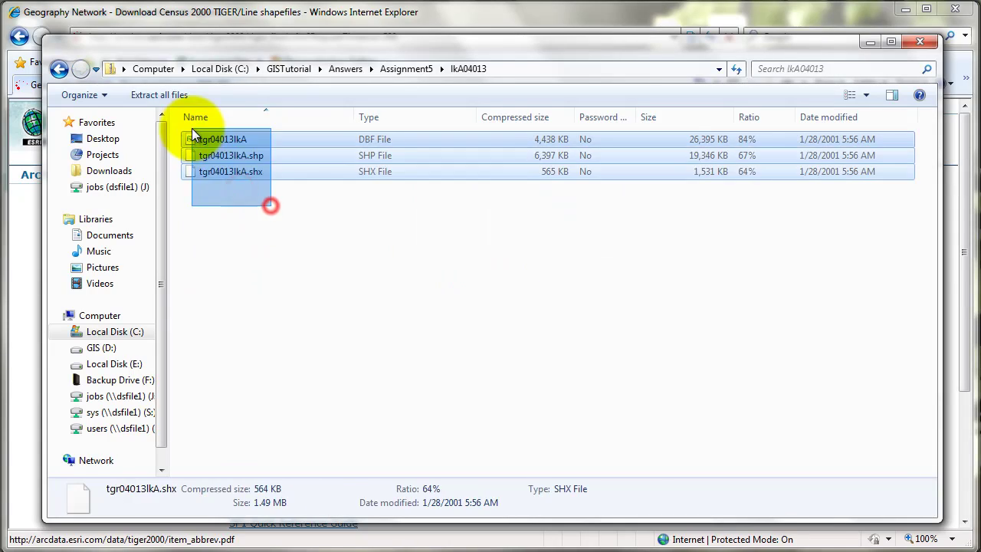
pyautogui.rightClick(235, 171)
pyautogui.click(260, 215)
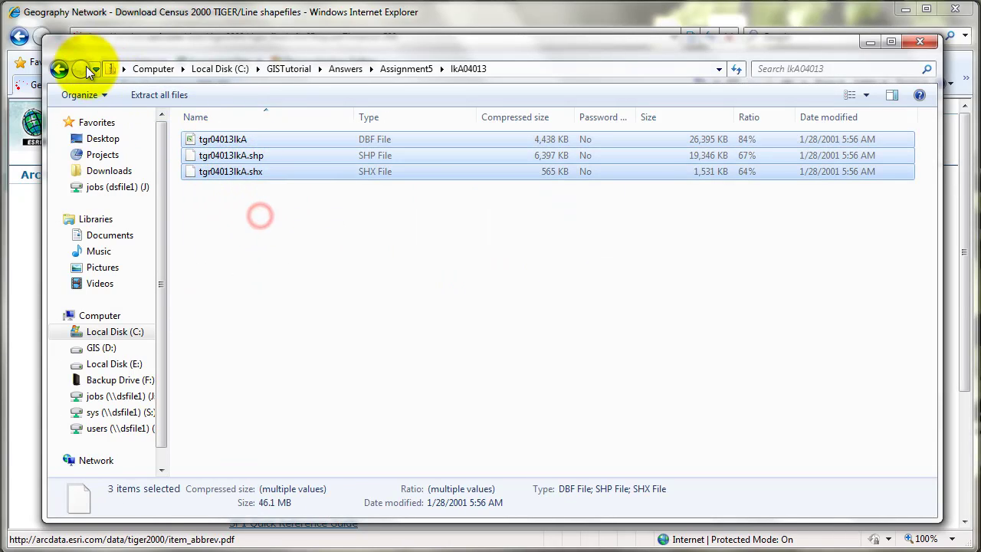
pyautogui.click(61, 69)
pyautogui.rightClick(239, 325)
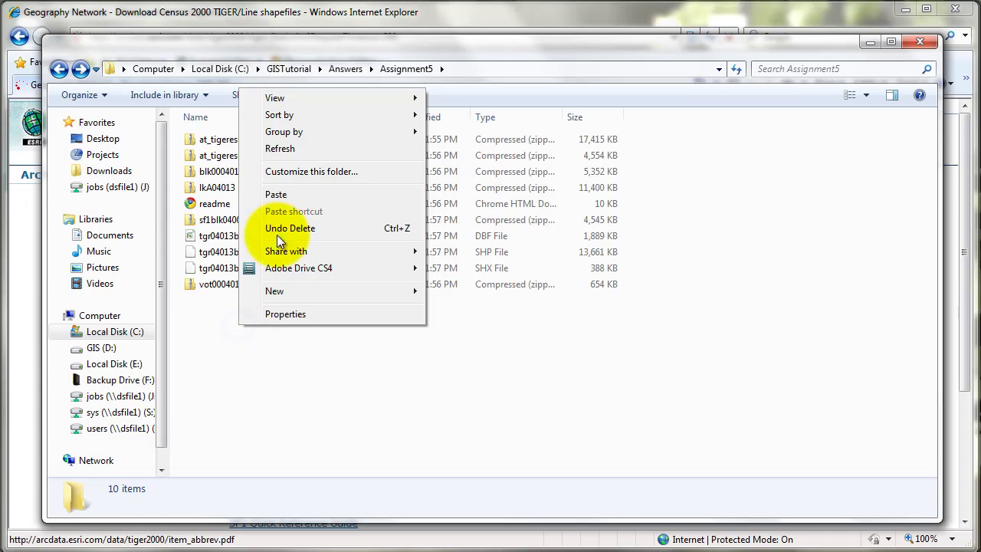
pyautogui.click(276, 194)
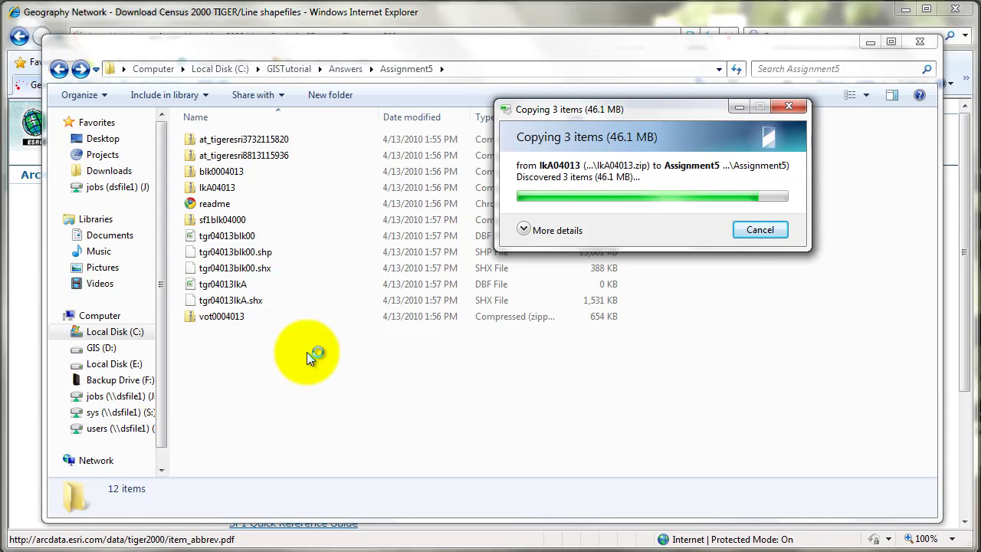
pyautogui.click(306, 352)
# Step: Copy the tgr04000sf1blk DBF file from the sf1blk04000 archive into the Assignment5 folder
pyautogui.click(219, 187)
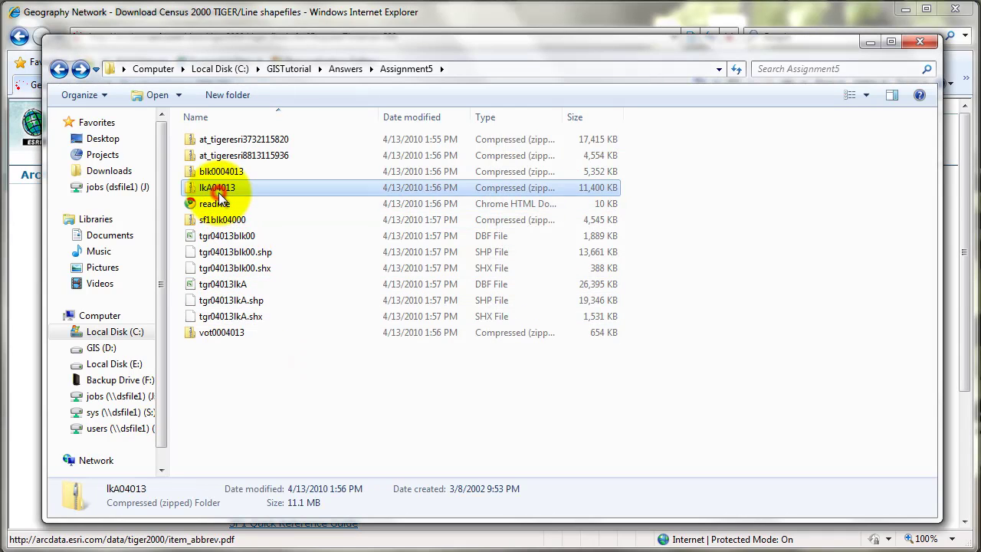
pyautogui.click(223, 221)
pyautogui.doubleClick(223, 221)
pyautogui.click(230, 140)
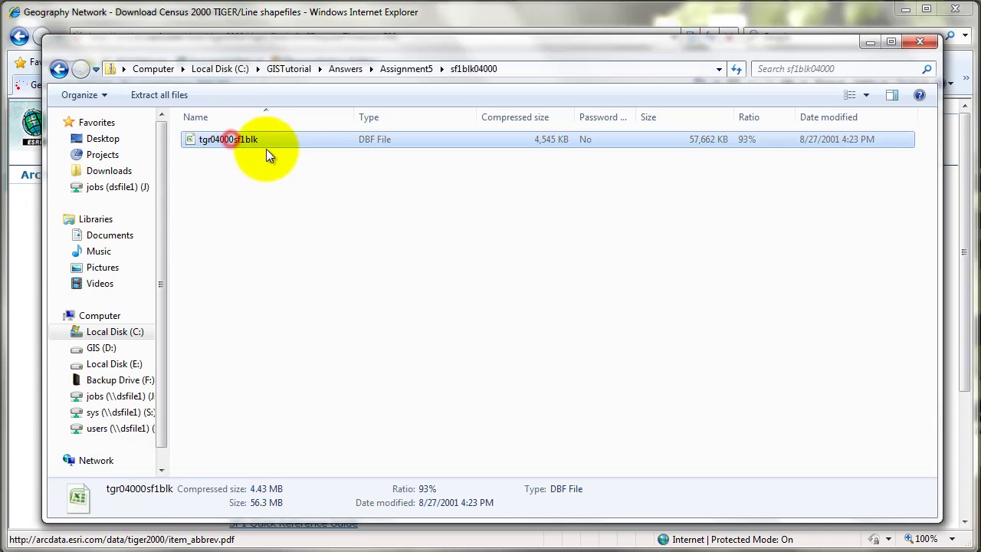
pyautogui.click(60, 69)
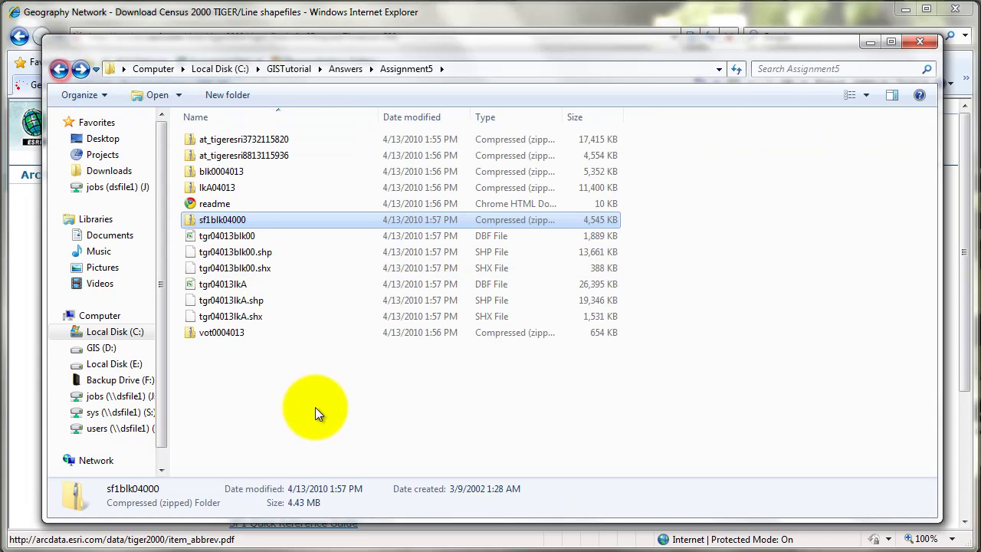
pyautogui.hotkey('ctrl', 'v')
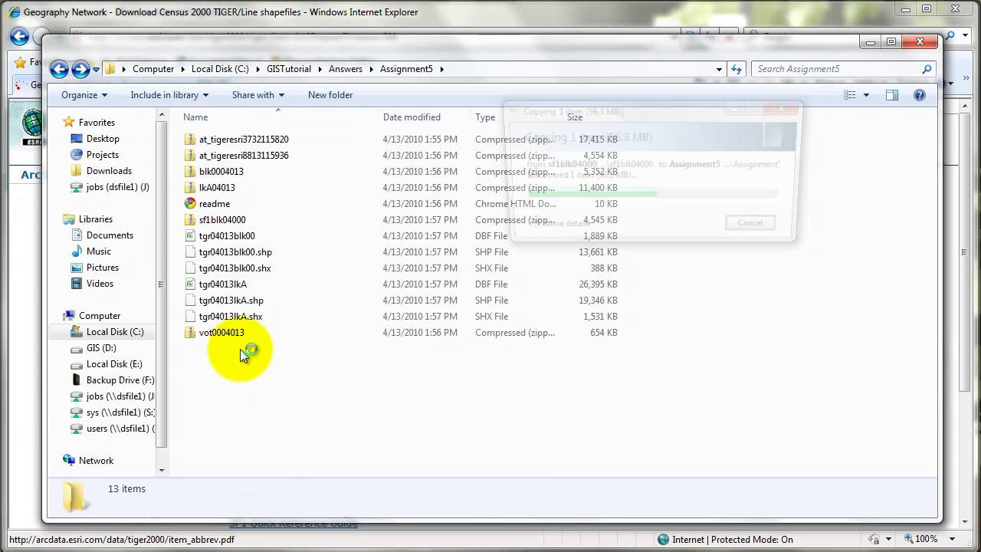
# Step: Copy the three tgr04013vot00 files from the vot0004013 archive into the Assignment5 folder
pyautogui.click(234, 350)
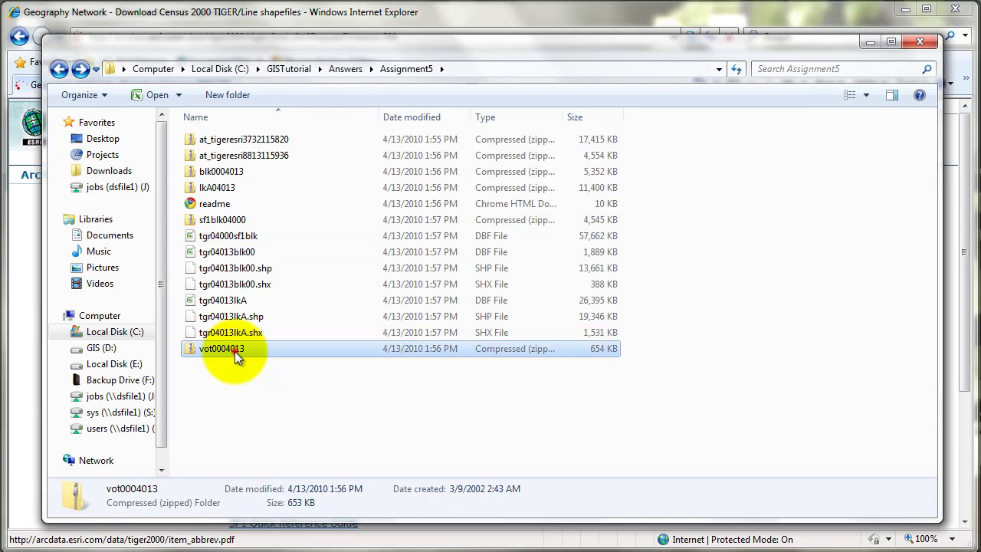
pyautogui.doubleClick(235, 351)
pyautogui.moveTo(273, 269); pyautogui.dragTo(212, 168)
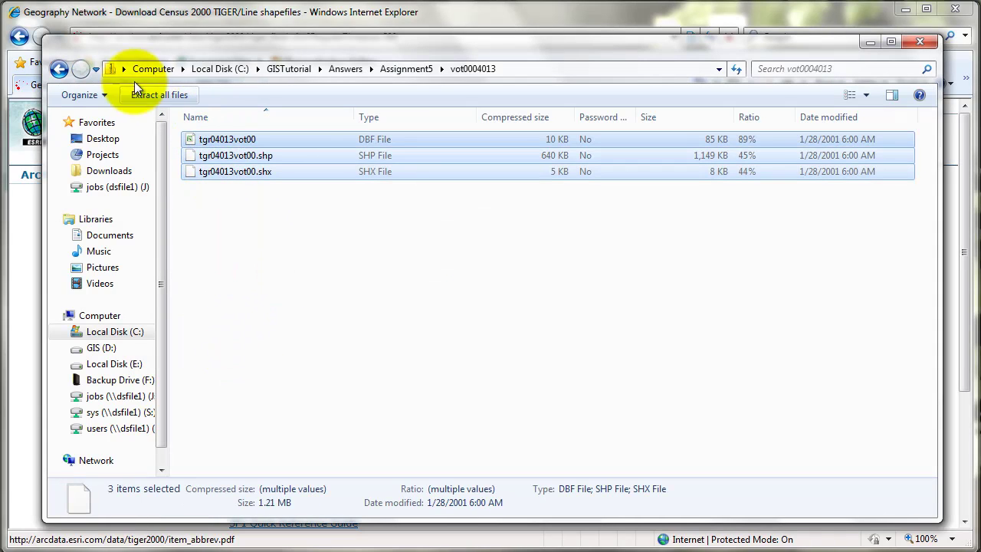
pyautogui.click(59, 73)
pyautogui.click(277, 404)
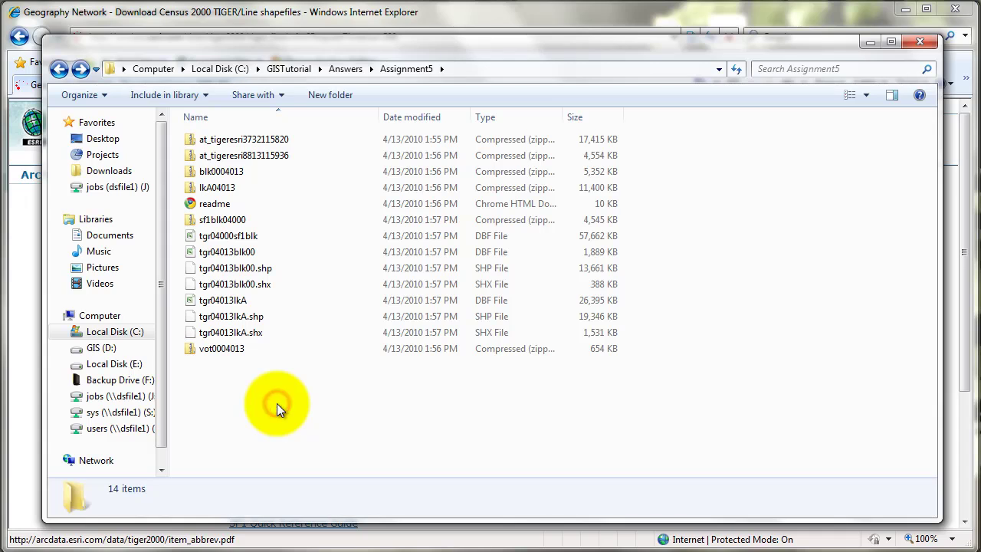
pyautogui.hotkey('ctrl', 'v')
pyautogui.click(317, 453)
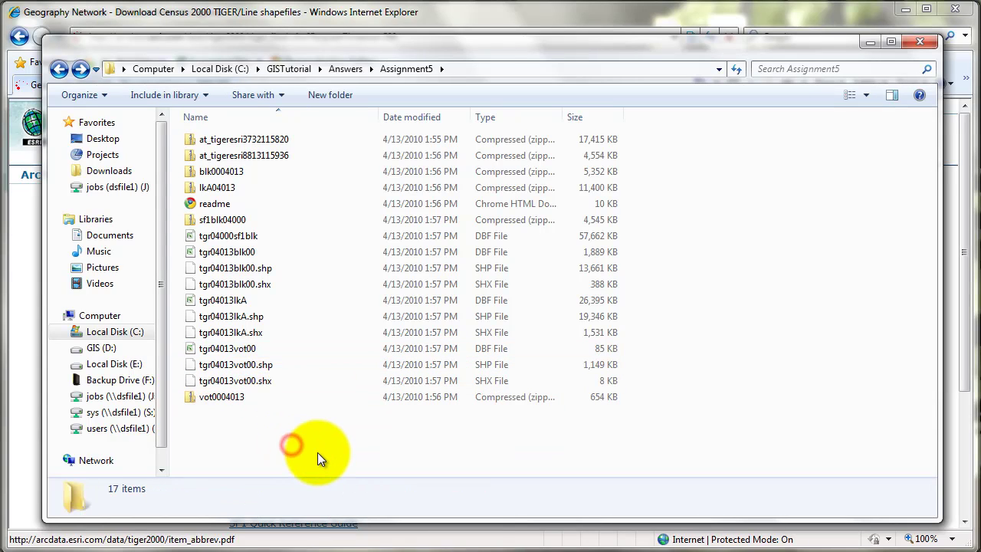
pyautogui.click(259, 237)
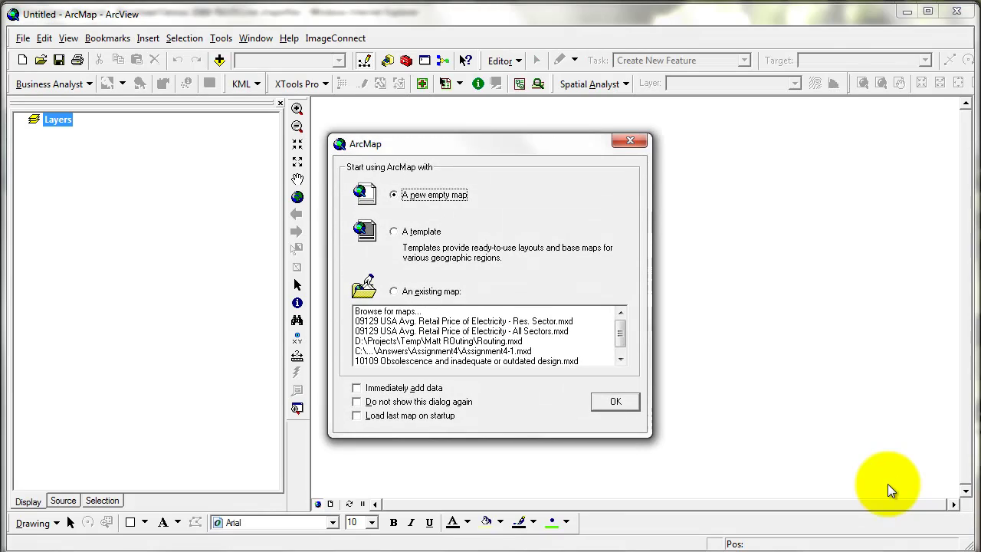
# Step: In ArcMap, start a new empty map and browse to the Answers\Assignment5 folder for data to add
pyautogui.click(617, 400)
pyautogui.click(219, 61)
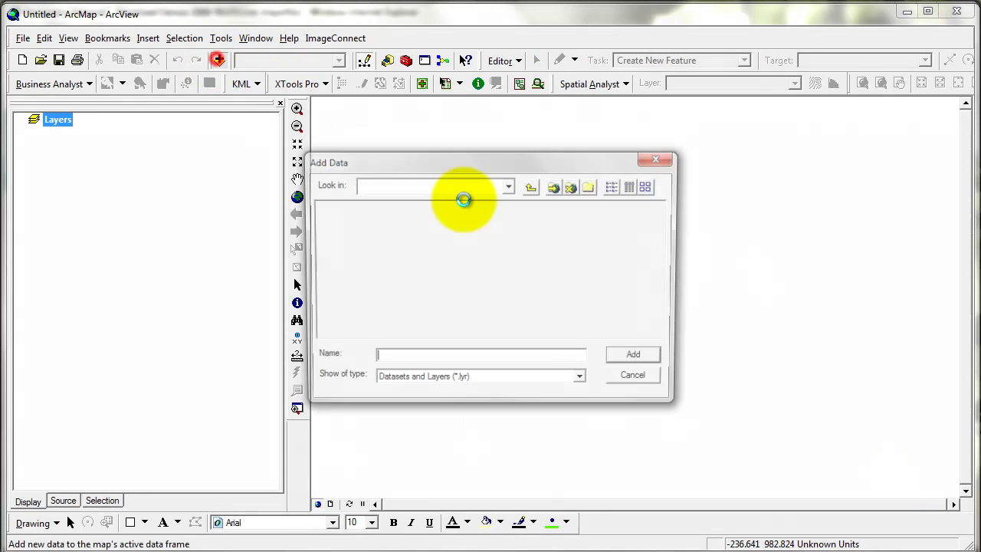
pyautogui.click(483, 187)
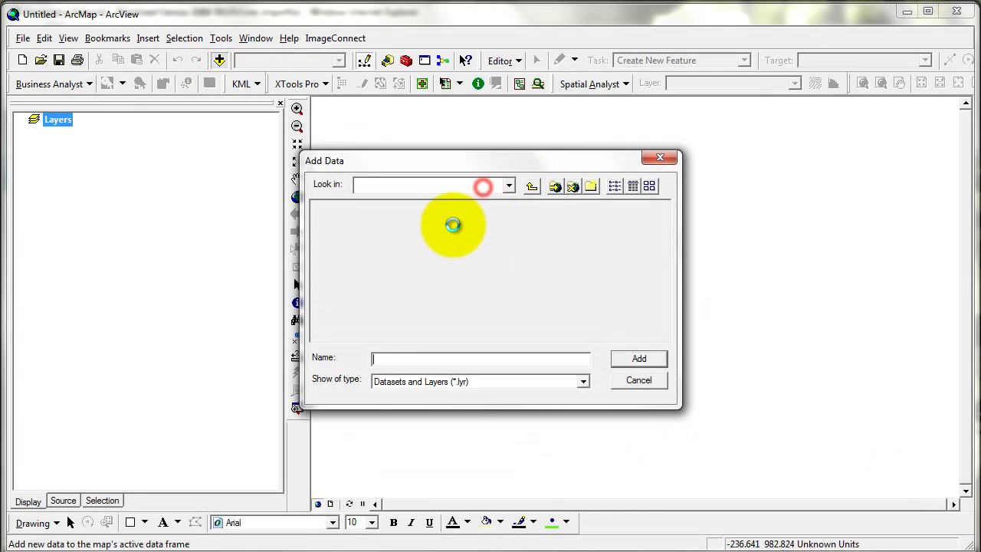
pyautogui.click(403, 209)
pyautogui.click(335, 219)
pyautogui.click(355, 223)
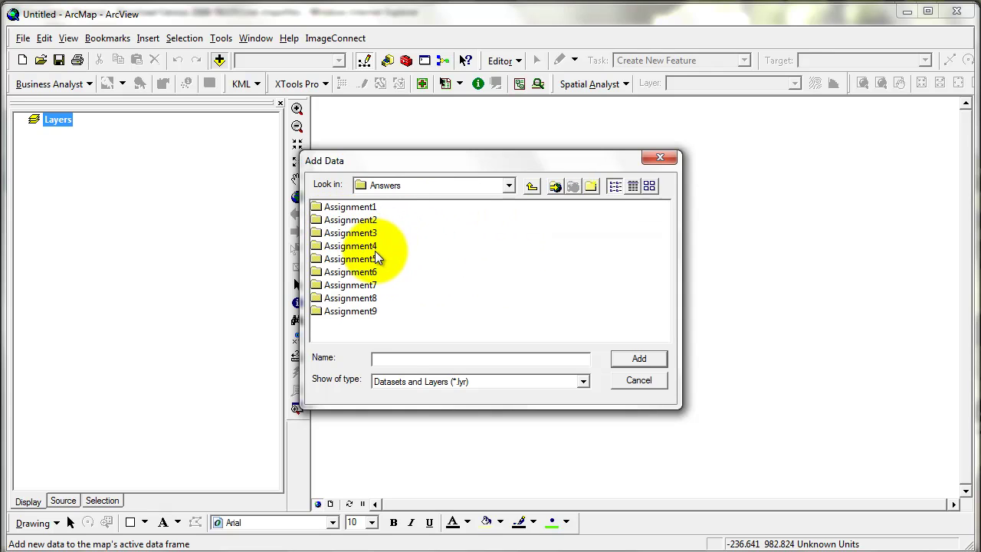
pyautogui.doubleClick(369, 259)
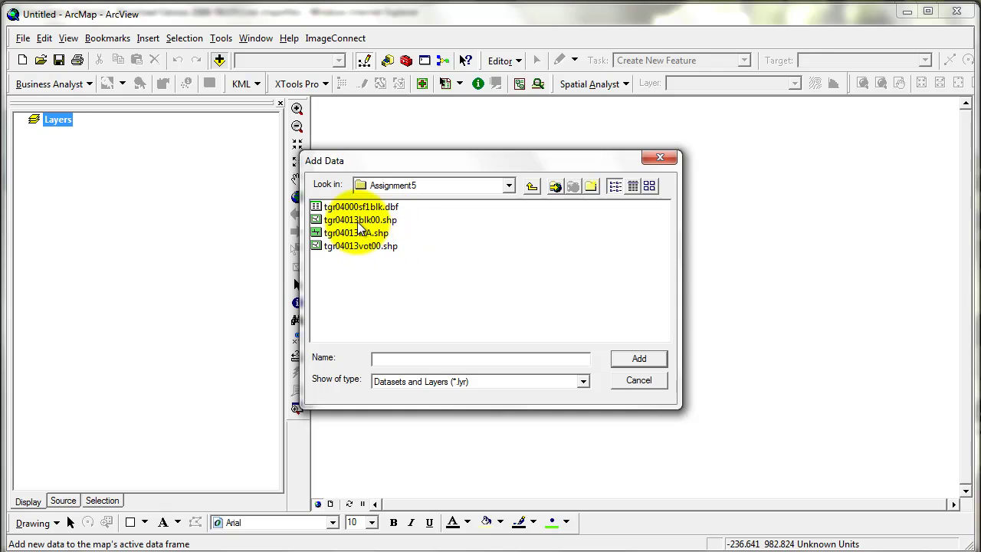
# Step: Add the tgr04013blk00.shp, tgr04013lkA.shp and tgr04013vot00.shp shapefiles to the map, accepting the missing spatial reference
pyautogui.click(359, 220)
pyautogui.keyDown('ctrl'); pyautogui.click(356, 233); pyautogui.keyUp('ctrl')
pyautogui.keyDown('ctrl'); pyautogui.click(356, 246); pyautogui.keyUp('ctrl')
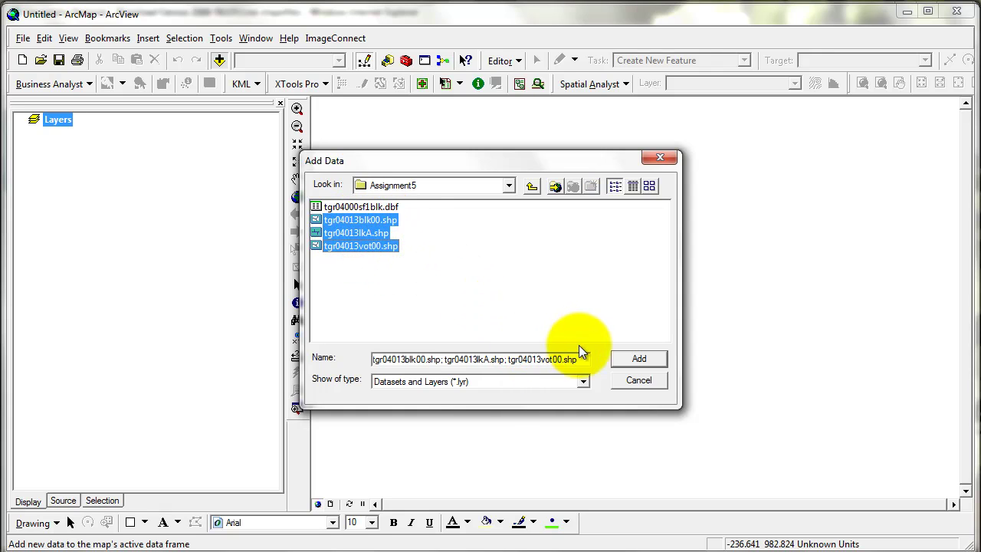
pyautogui.click(635, 360)
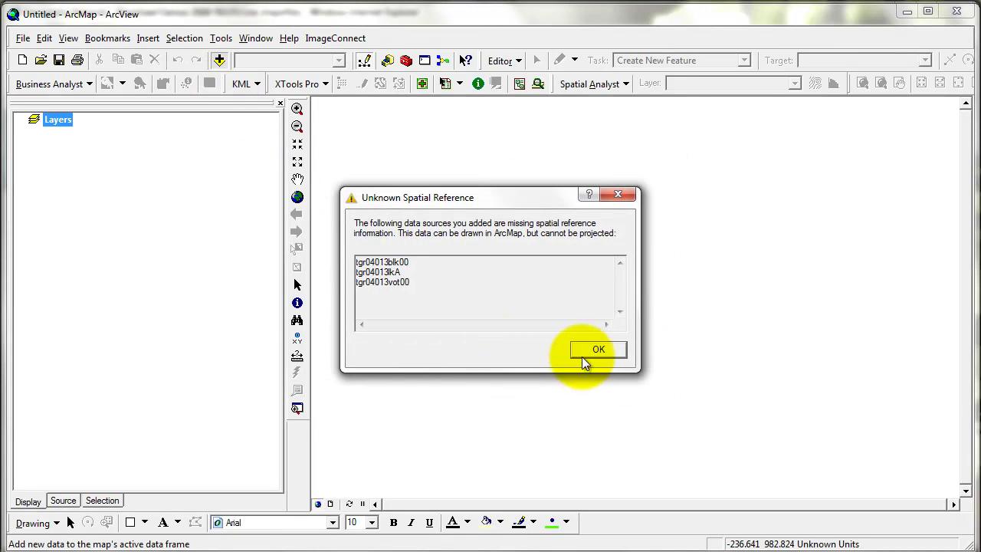
pyautogui.click(583, 357)
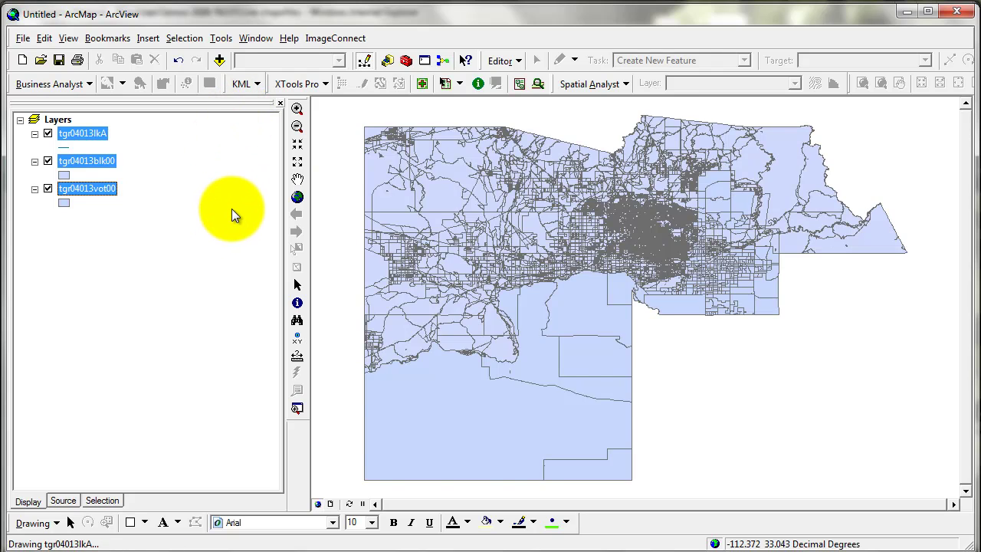
# Step: Add the tgr04000sf1blk.dbf table from the Assignment5 folder to the map
pyautogui.click(220, 60)
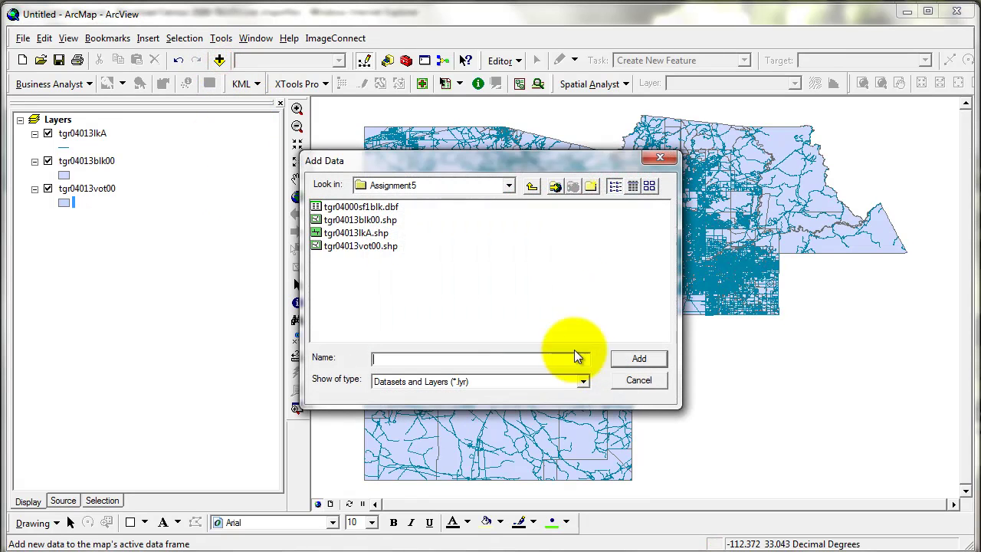
pyautogui.click(361, 207)
pyautogui.click(638, 358)
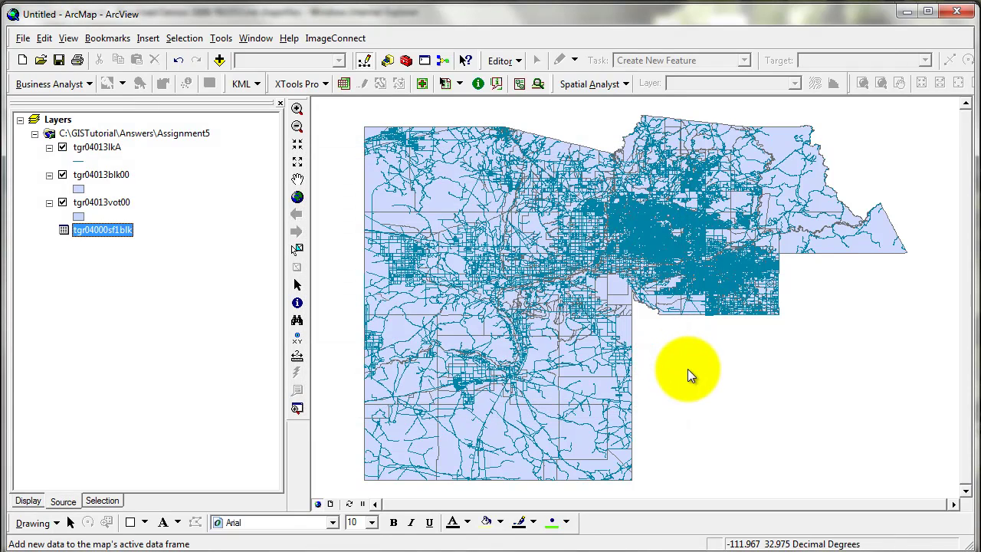
# Step: Change the line colour of the tgr04013lkA layer to orange
pyautogui.click(707, 413)
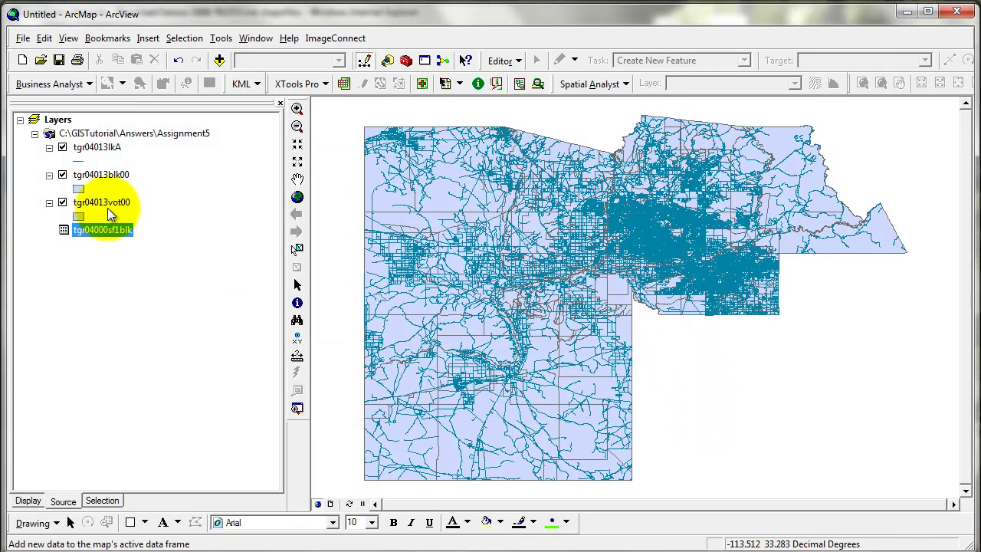
pyautogui.click(135, 303)
pyautogui.click(37, 501)
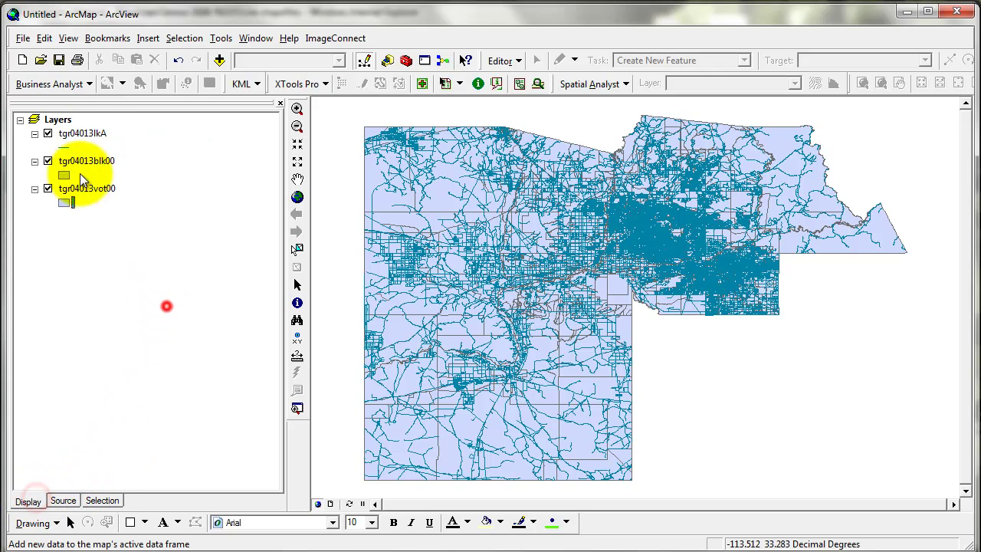
pyautogui.click(64, 146)
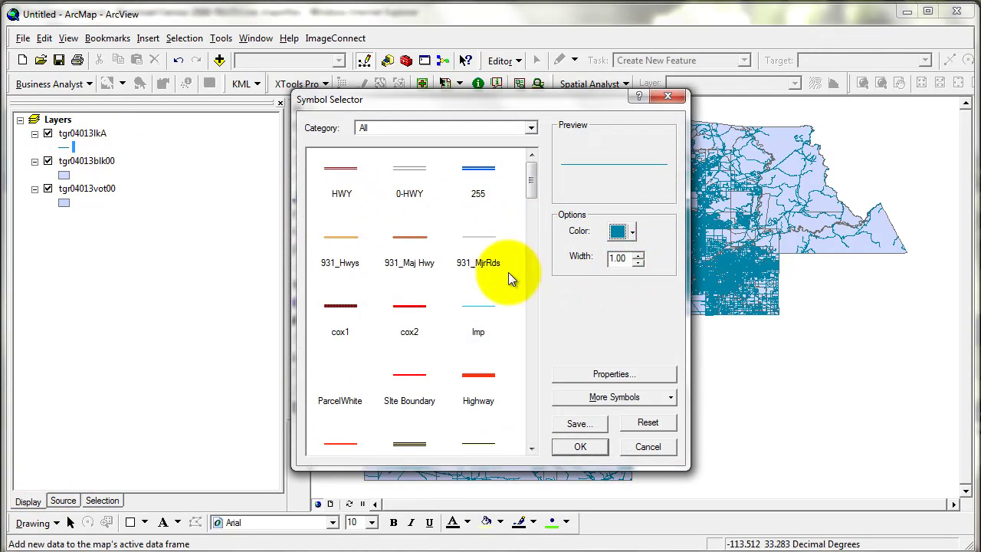
pyautogui.click(629, 233)
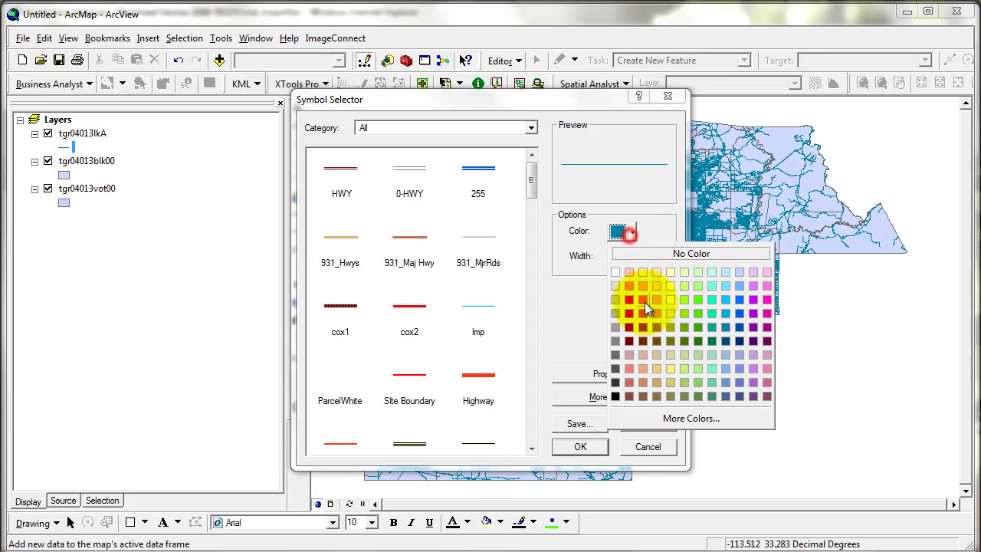
pyautogui.click(657, 286)
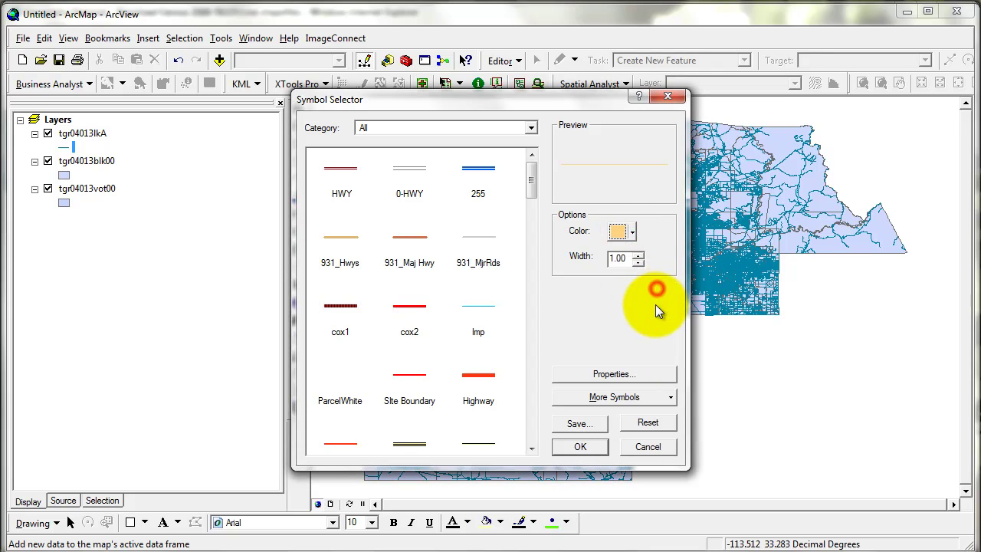
pyautogui.click(630, 233)
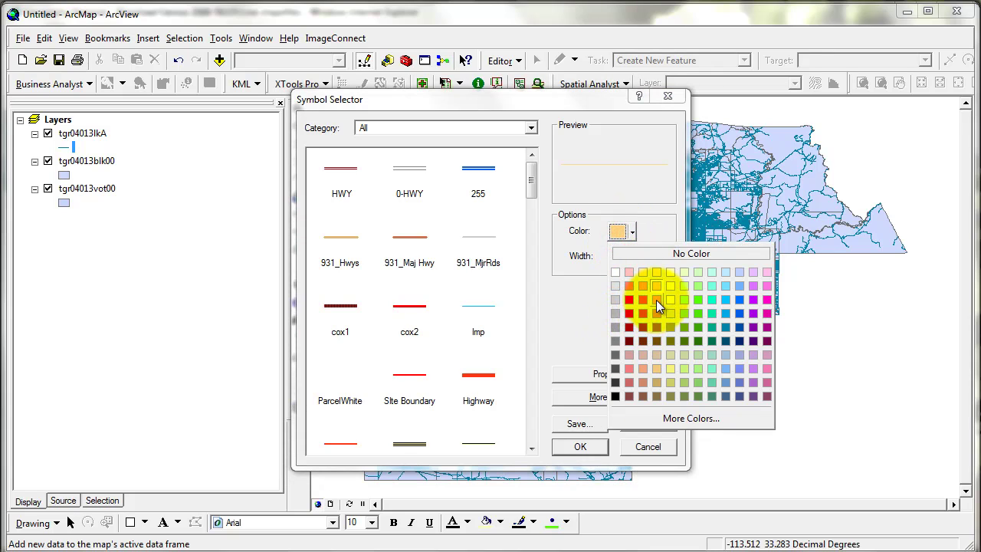
pyautogui.click(656, 299)
pyautogui.click(582, 445)
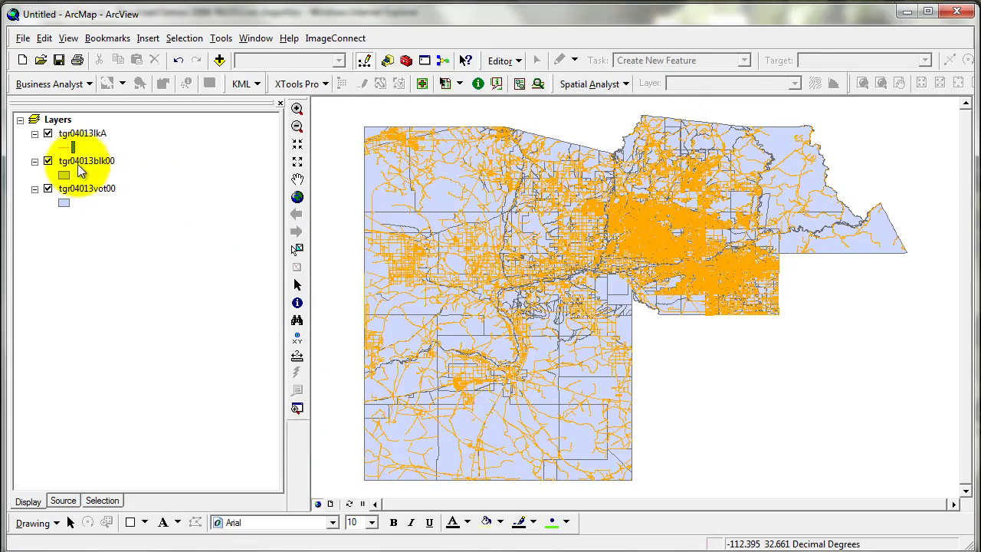
# Step: Place the tgr04013vot00 layer above tgr04013blk00 and give it the Hollow symbol with a red outline of width 1
pyautogui.click(64, 176)
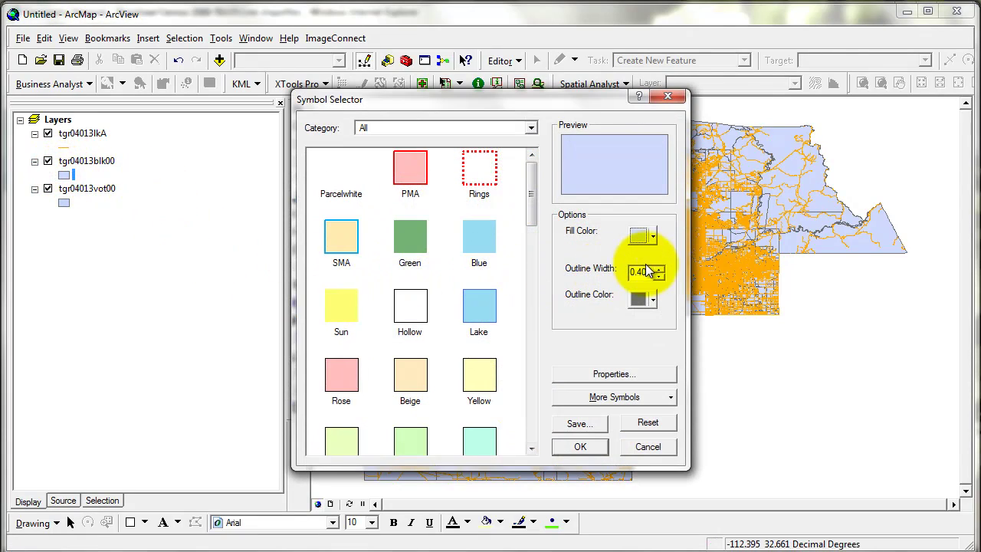
pyautogui.click(643, 445)
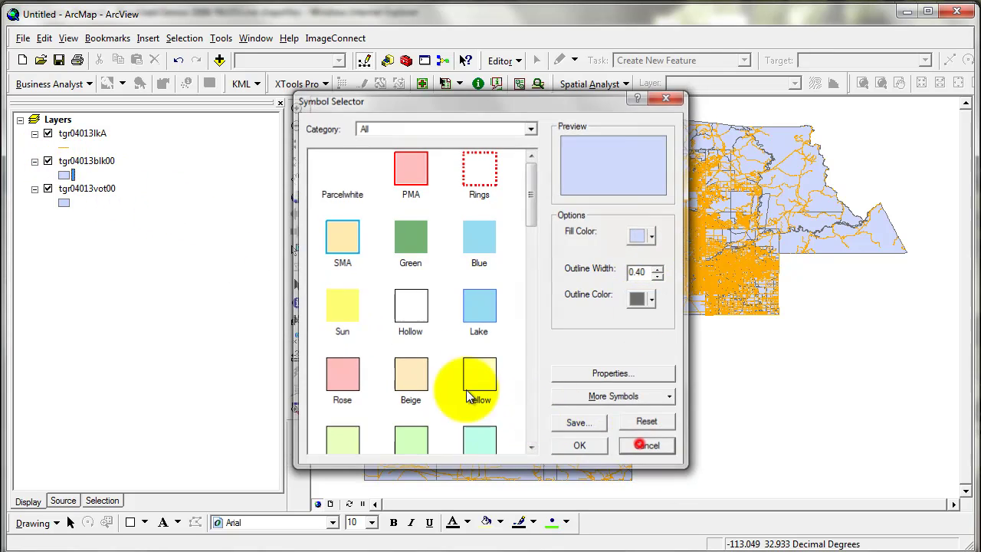
pyautogui.moveTo(77, 186)
pyautogui.mouseDown()
pyautogui.moveTo(73, 165)
pyautogui.moveTo(83, 154)
pyautogui.mouseUp()
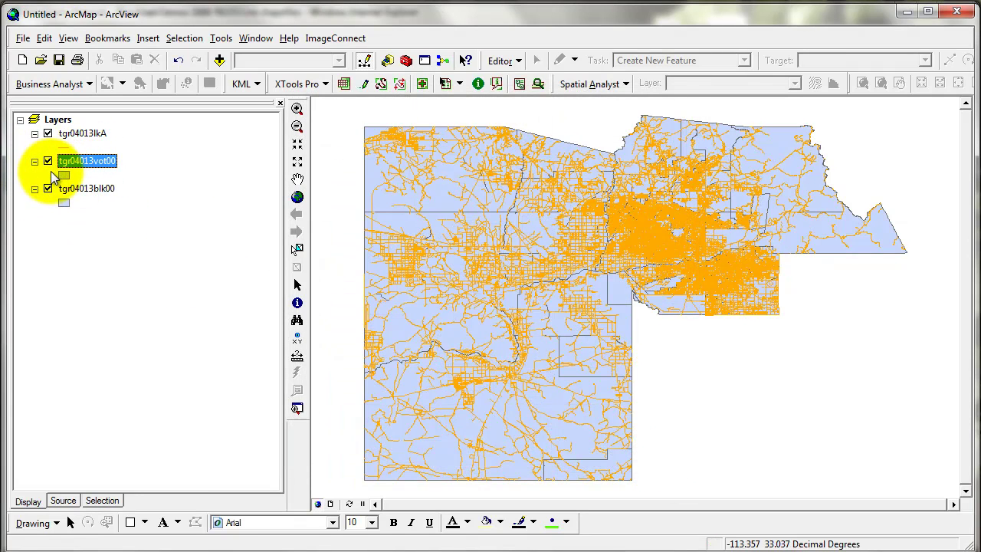
pyautogui.click(64, 176)
pyautogui.click(417, 305)
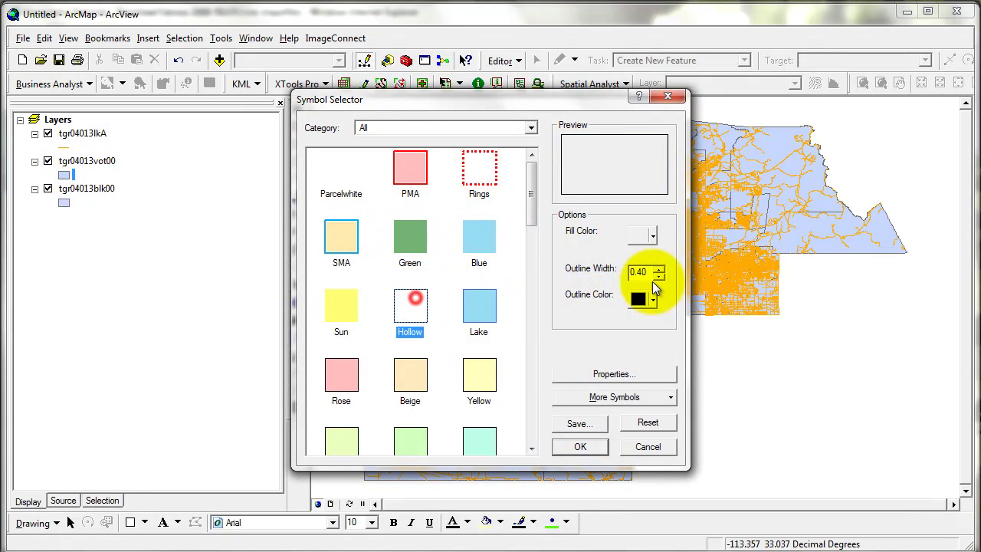
pyautogui.click(650, 300)
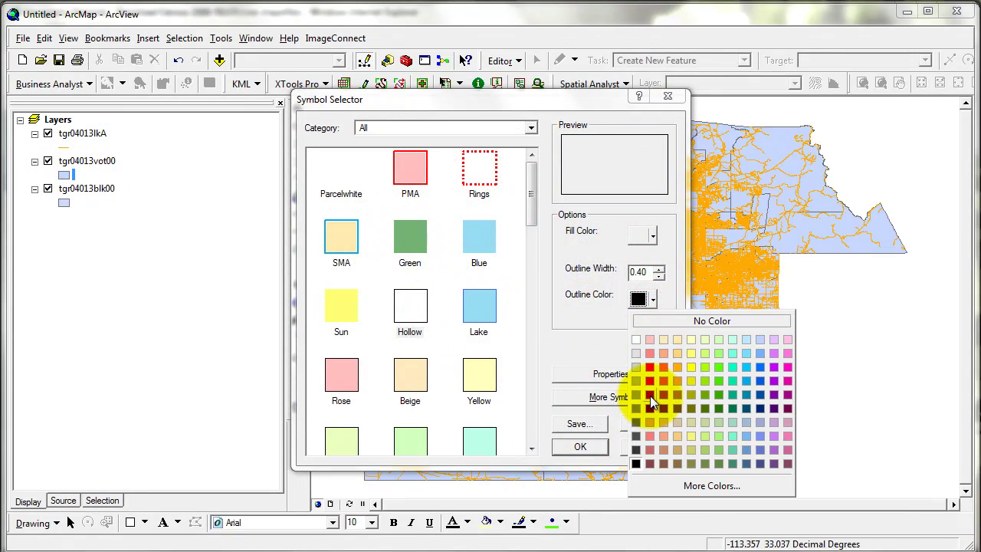
pyautogui.click(648, 367)
pyautogui.click(659, 268)
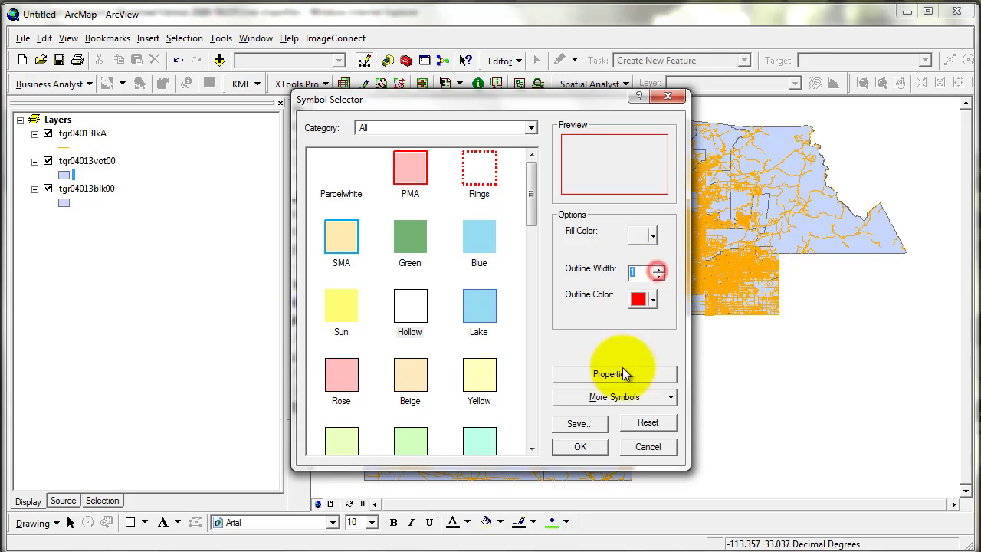
pyautogui.click(586, 444)
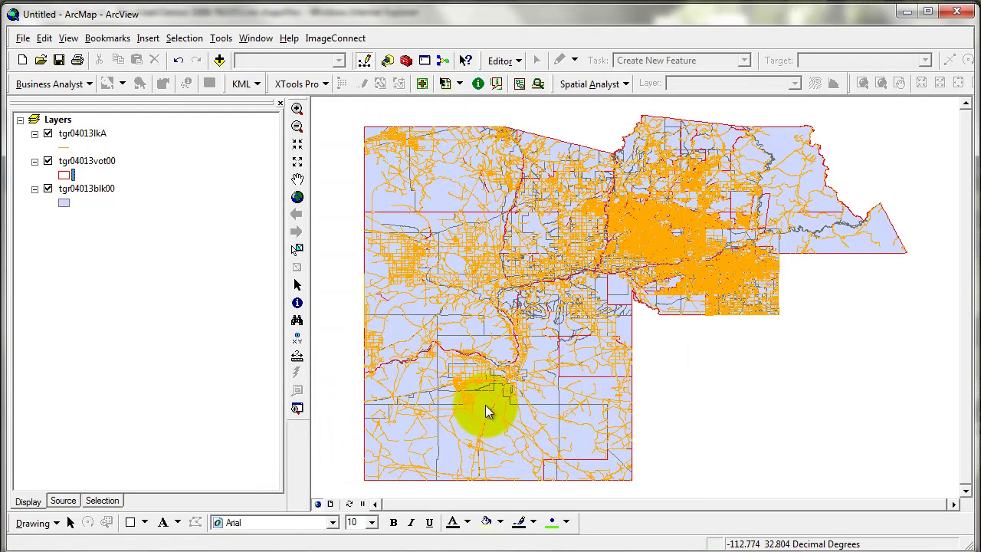
# Step: Move the tgr04013vot00 layer above tgr04013lkA so it draws on top of all other layers
pyautogui.moveTo(86, 161); pyautogui.dragTo(80, 130)
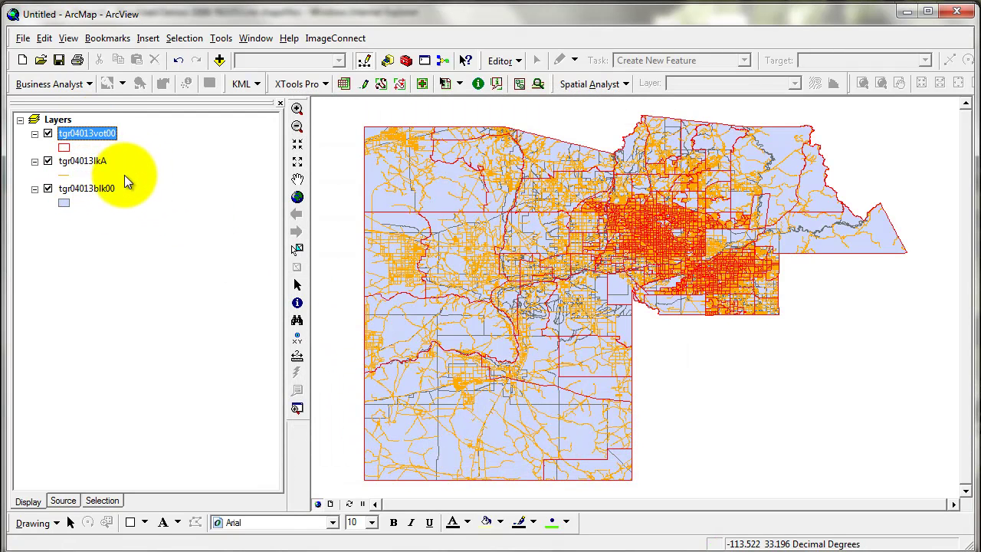
pyautogui.click(91, 189)
pyautogui.click(176, 258)
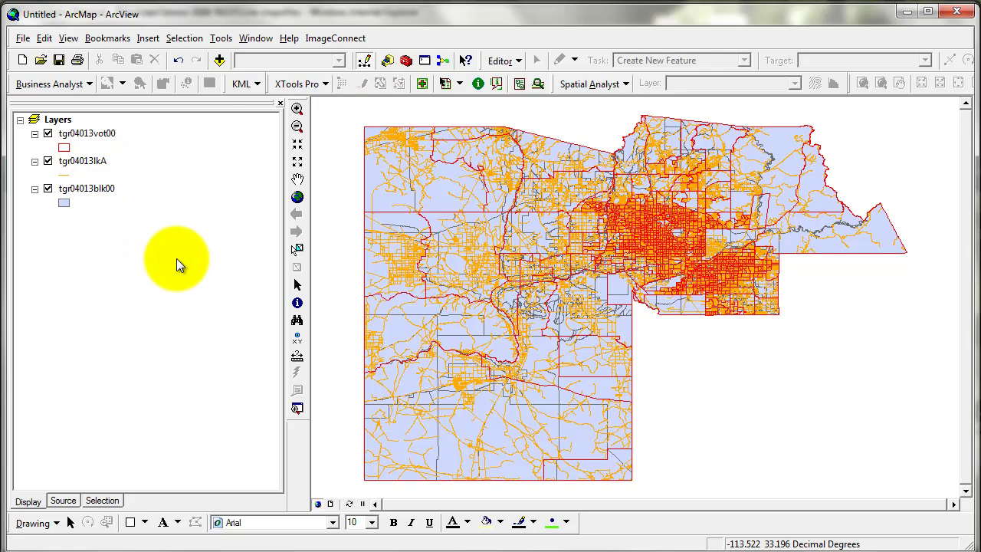
# Step: Add the CountySchools.dbf table from the GISTutorial\MaricopaCounty folder to the map
pyautogui.click(219, 60)
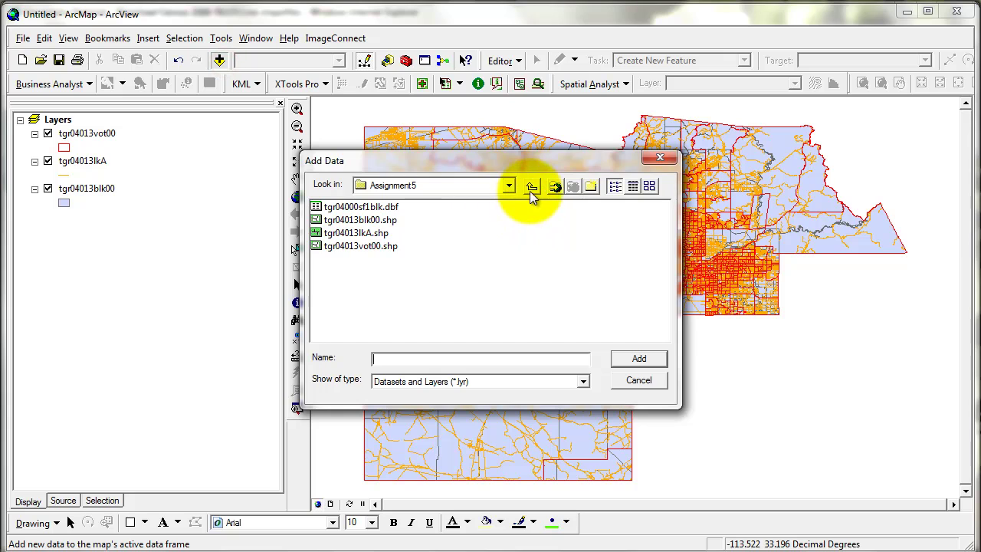
pyautogui.click(532, 186)
pyautogui.click(531, 186)
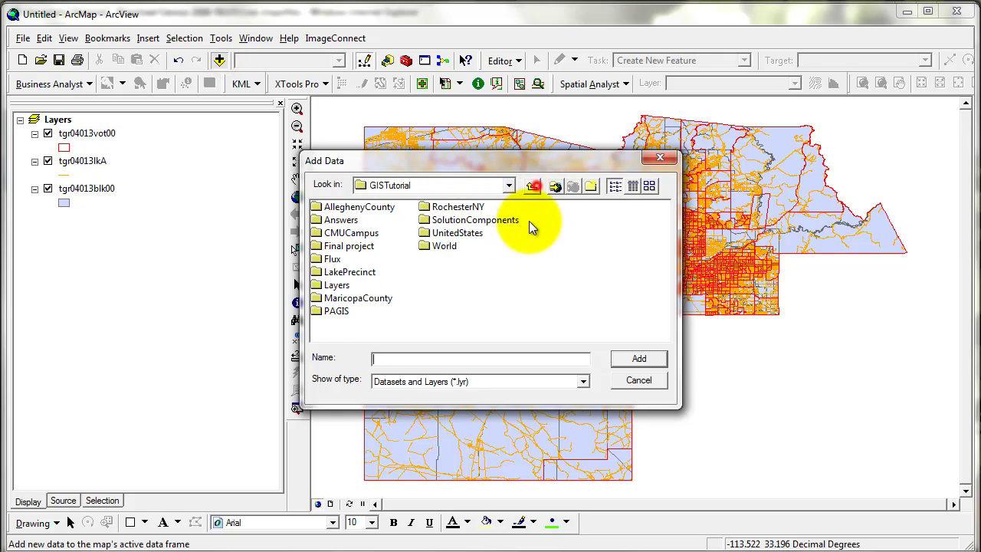
pyautogui.doubleClick(392, 298)
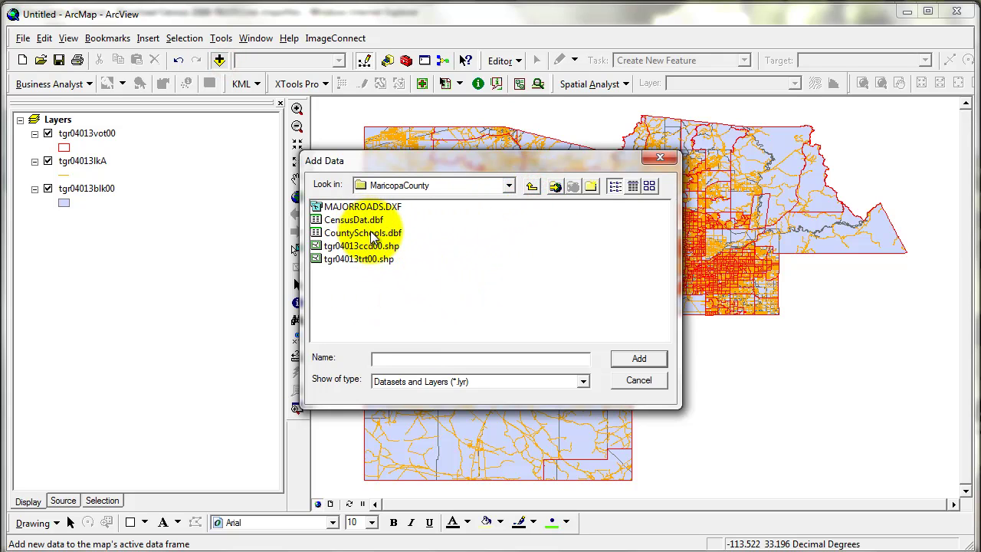
pyautogui.click(370, 233)
pyautogui.click(639, 360)
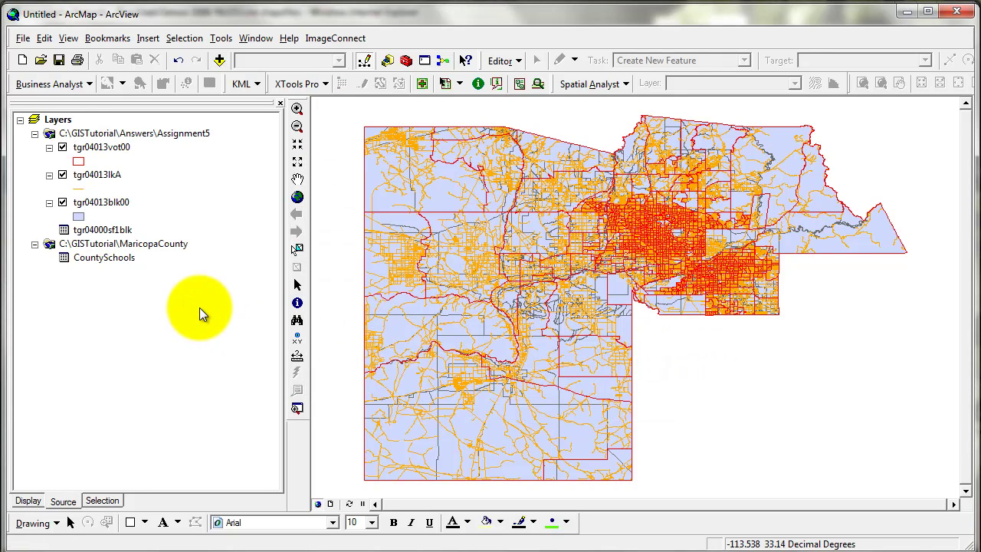
pyautogui.rightClick(112, 259)
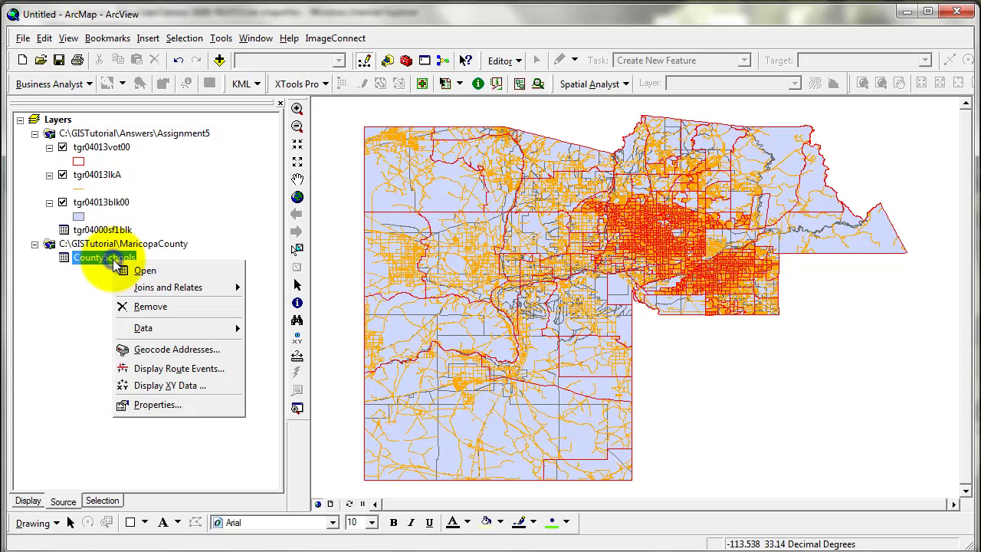
pyautogui.click(69, 334)
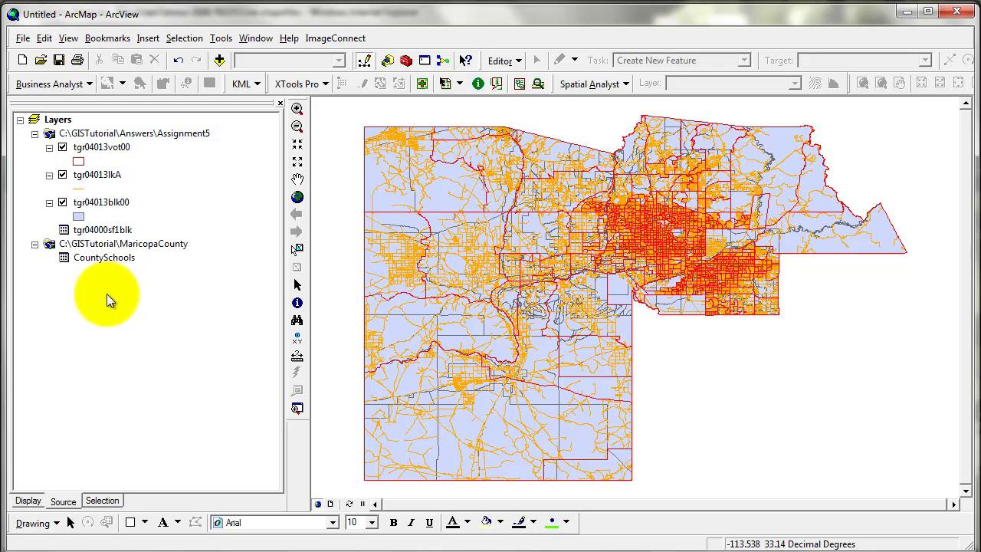
# Step: Switch to Chrome, return to the Google results for "state plane coordinate system arizona" and open the State Plane Coordinate System - Designations page
pyautogui.click(203, 546)
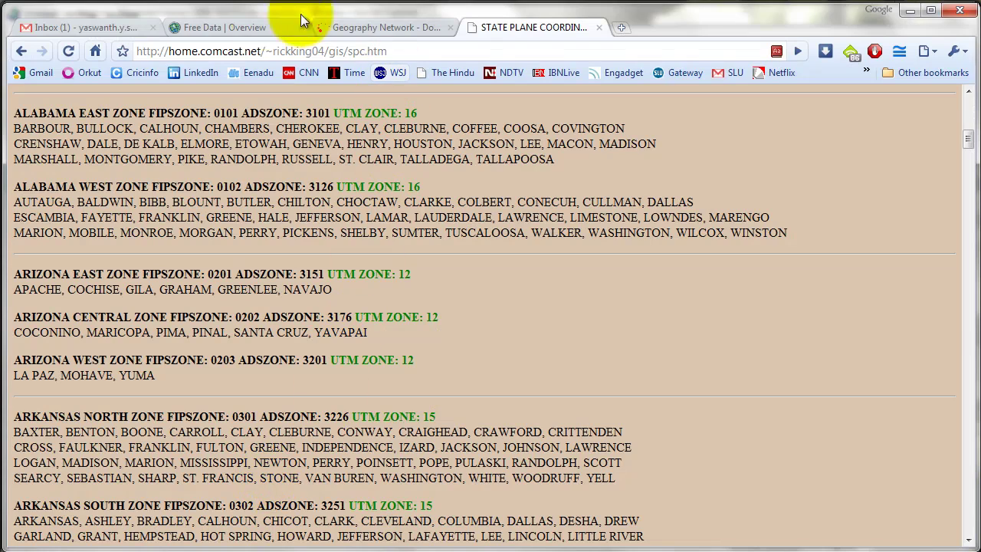
pyautogui.click(20, 50)
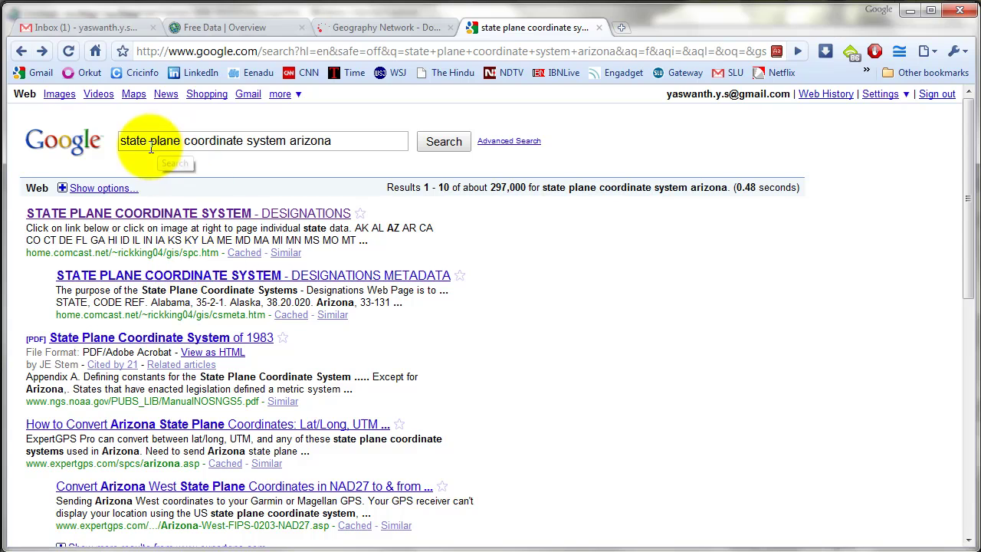
pyautogui.moveTo(150, 140); pyautogui.dragTo(361, 138)
pyautogui.click(353, 141)
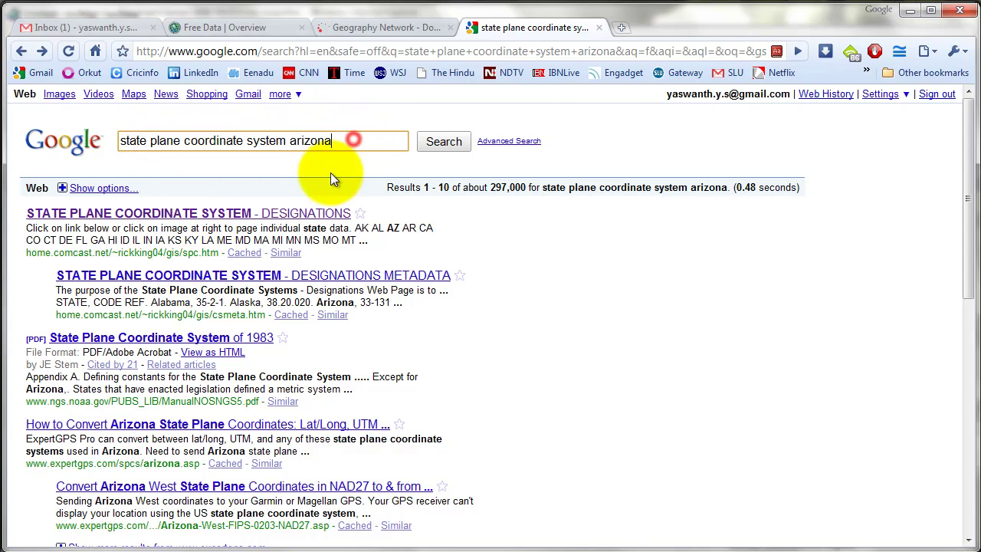
pyautogui.click(216, 214)
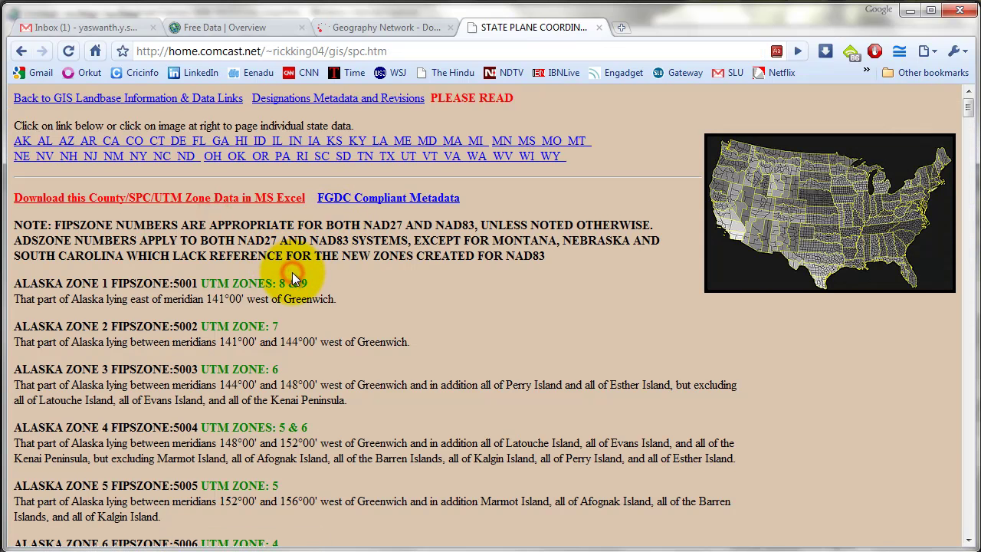
# Step: Look up the Arizona state plane zone and FIPS zone number that cover Maricopa County
pyautogui.scroll(-2, 292, 277)
pyautogui.scroll(-2, 295, 280)
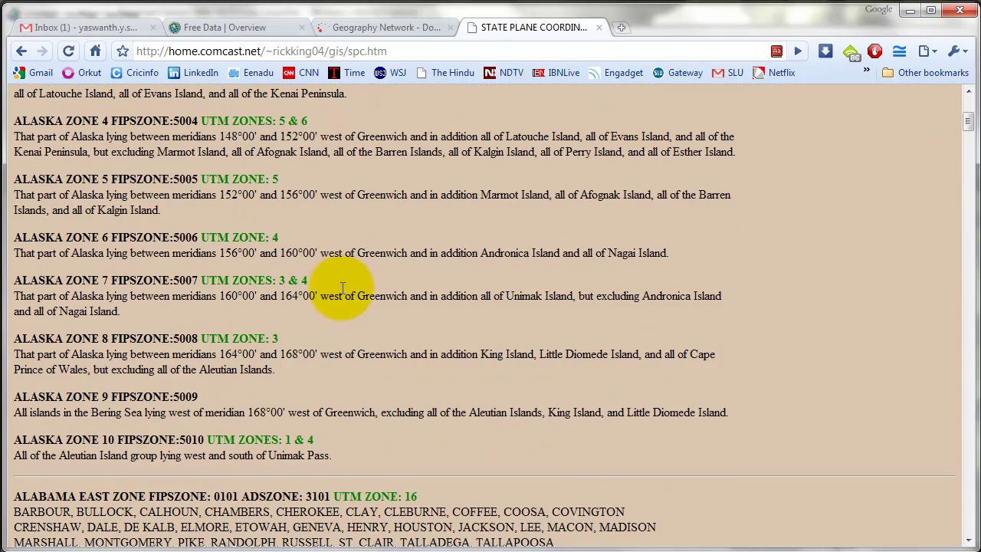
pyautogui.scroll(-5, 341, 289)
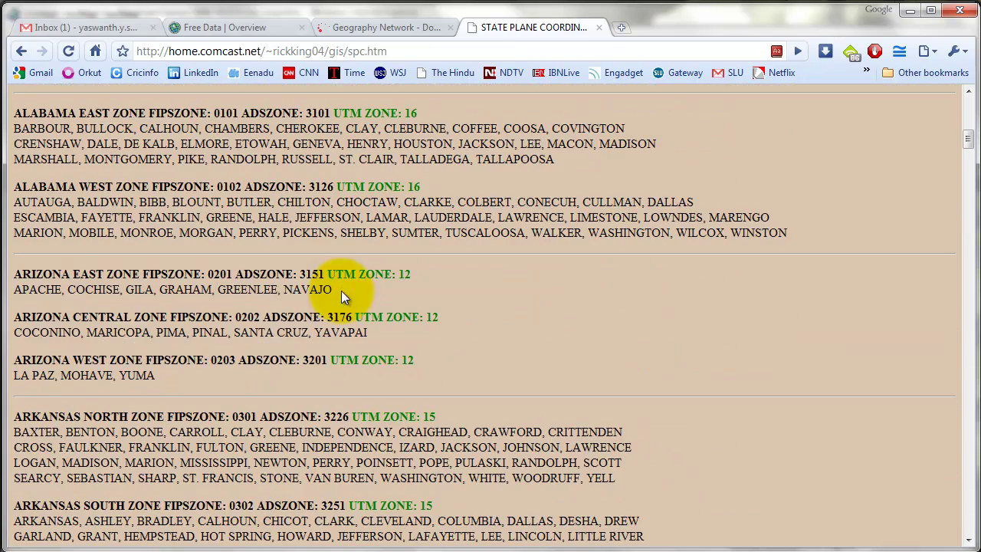
pyautogui.doubleClick(90, 332)
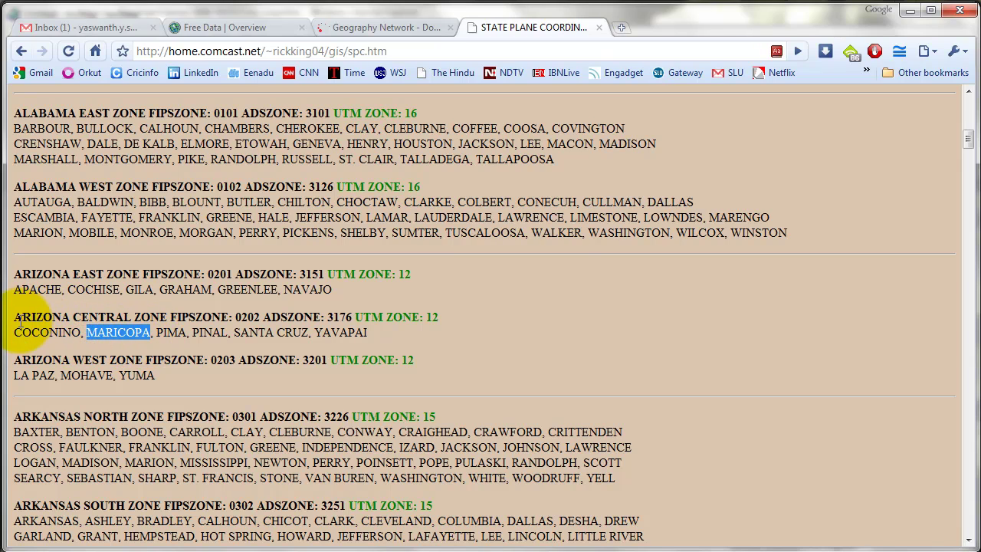
pyautogui.moveTo(21, 318); pyautogui.dragTo(261, 319)
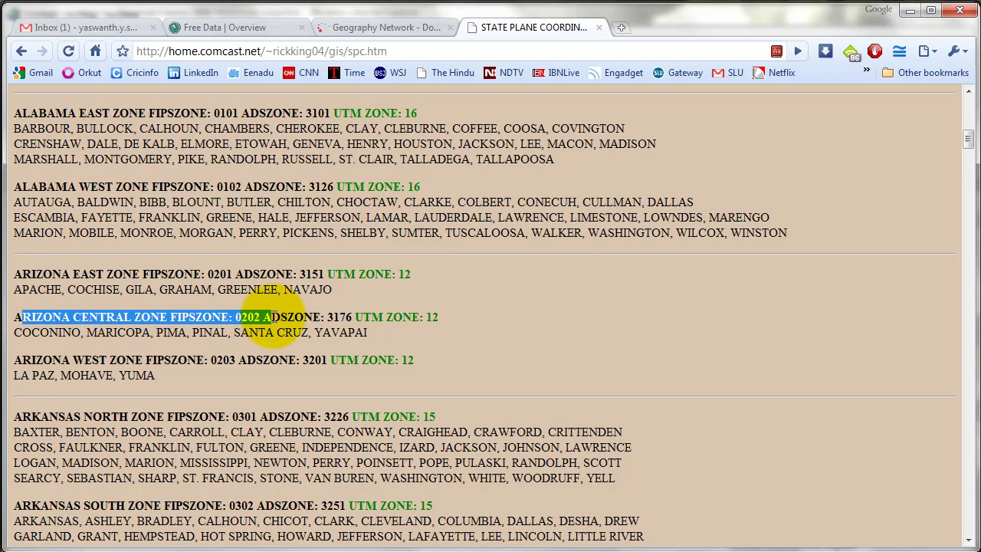
pyautogui.click(340, 323)
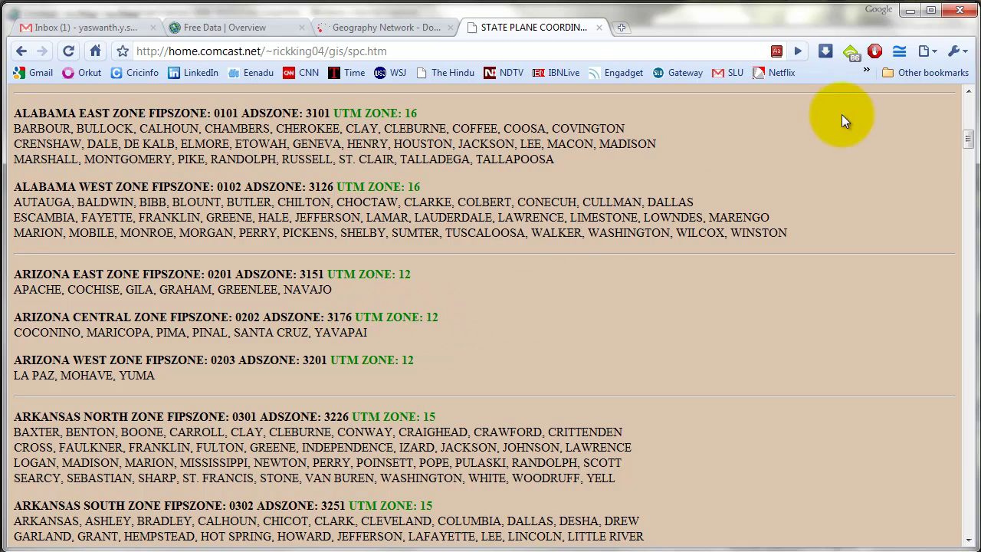
# Step: Return to ArcMap and set up Display XY Data for the CountySchools table with X field POINT_X and Y field POINT_Y
pyautogui.click(904, 15)
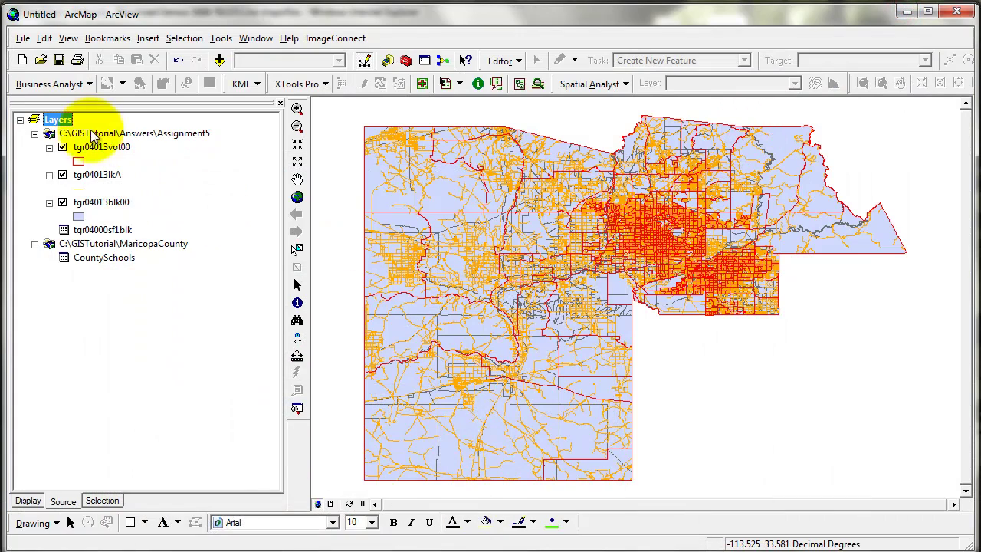
pyautogui.rightClick(93, 262)
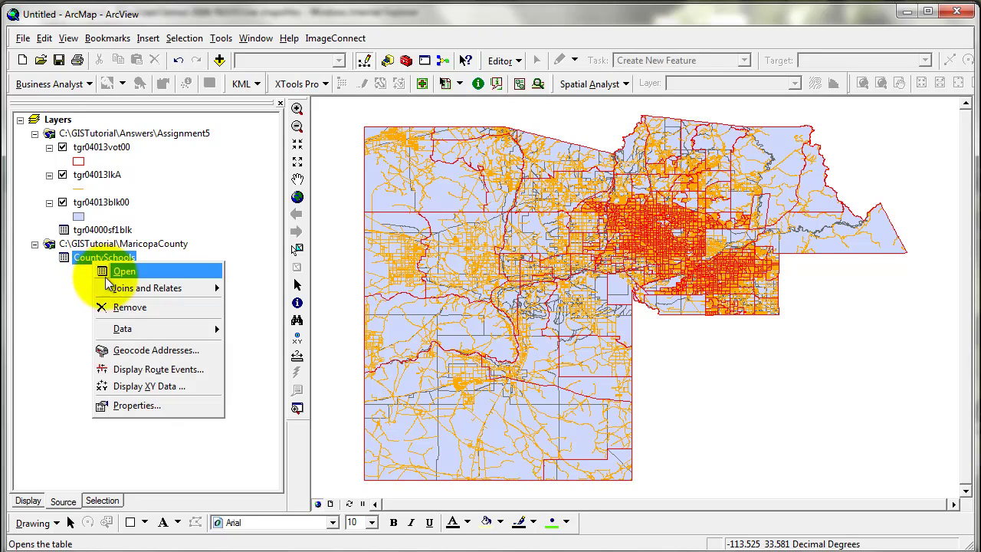
pyautogui.click(175, 389)
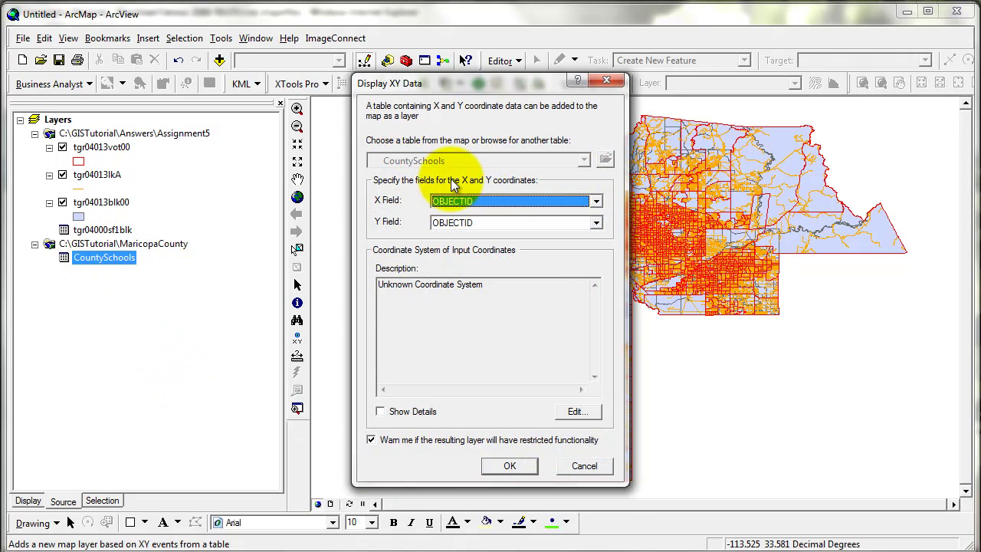
pyautogui.click(481, 204)
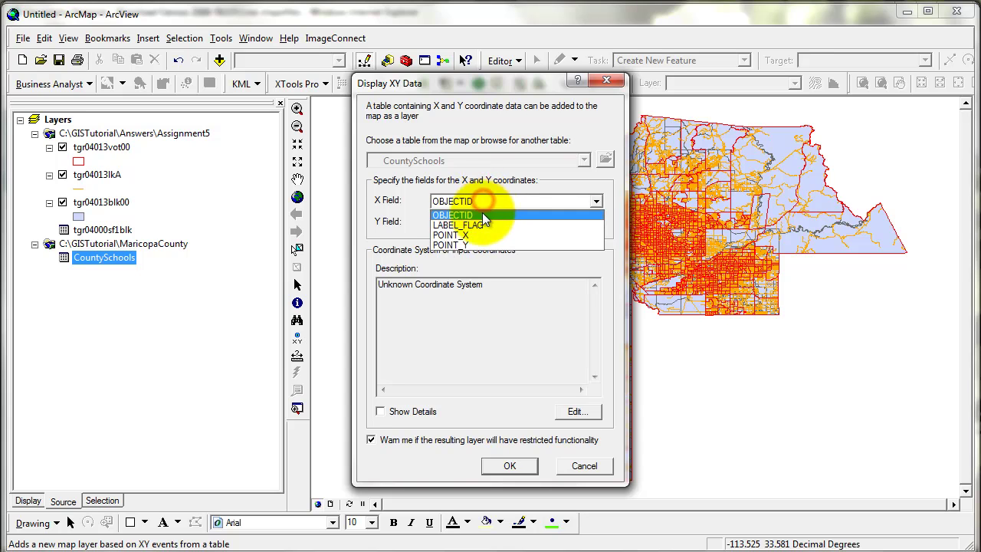
pyautogui.click(456, 234)
pyautogui.click(475, 222)
pyautogui.click(469, 266)
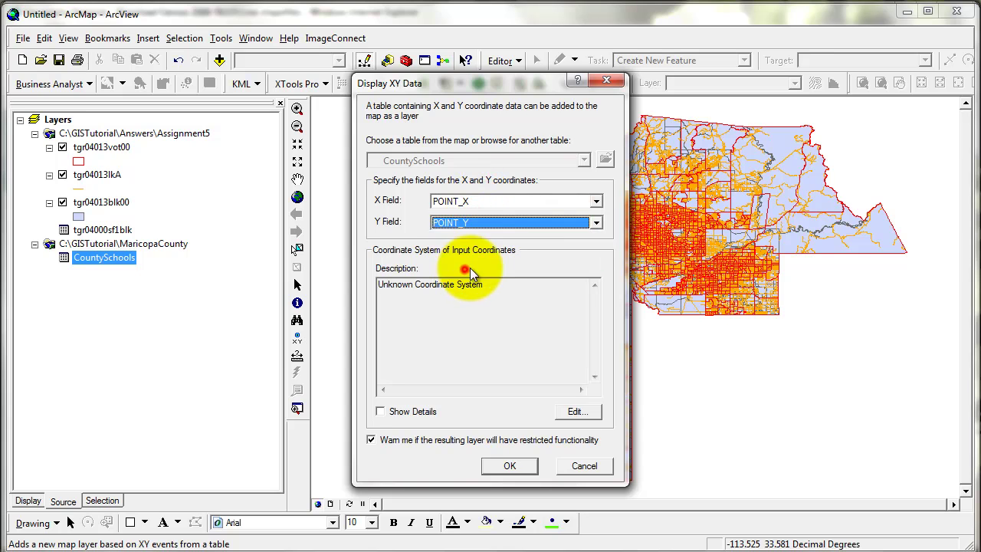
# Step: Assign the NAD 1983 StatePlane Arizona Central FIPS 0202 (Feet) coordinate system to the XY data and add the school points as a layer
pyautogui.click(577, 411)
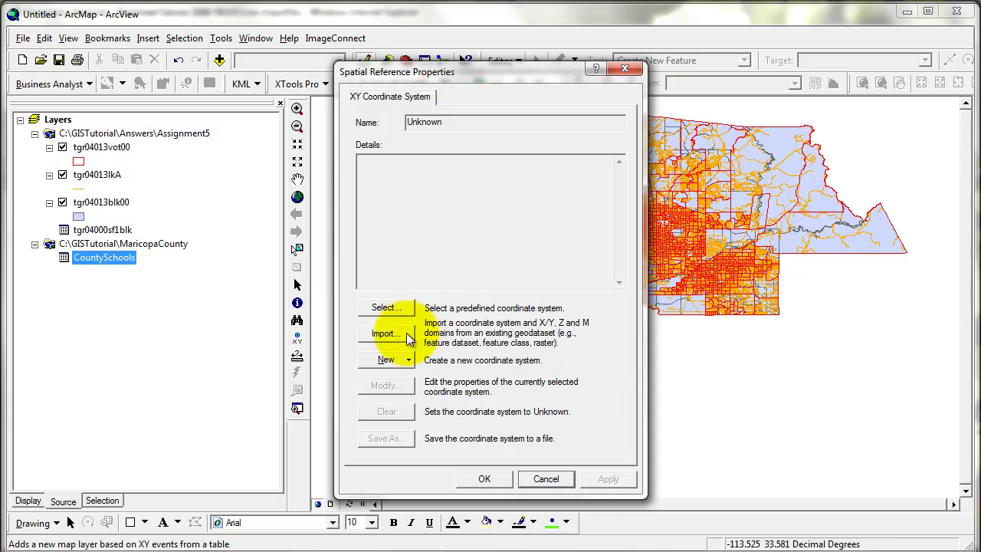
pyautogui.click(408, 309)
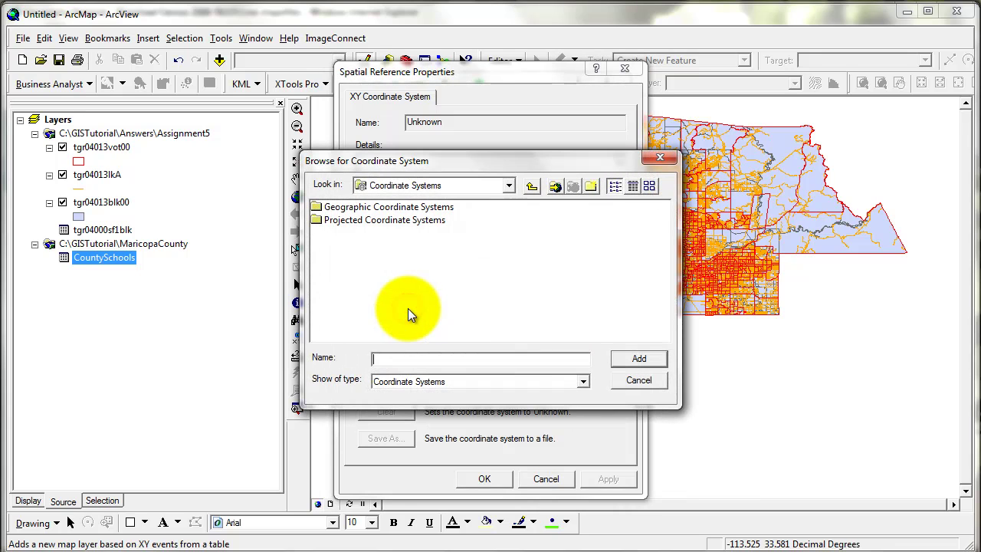
pyautogui.click(391, 220)
pyautogui.doubleClick(391, 221)
pyautogui.click(353, 284)
pyautogui.doubleClick(353, 285)
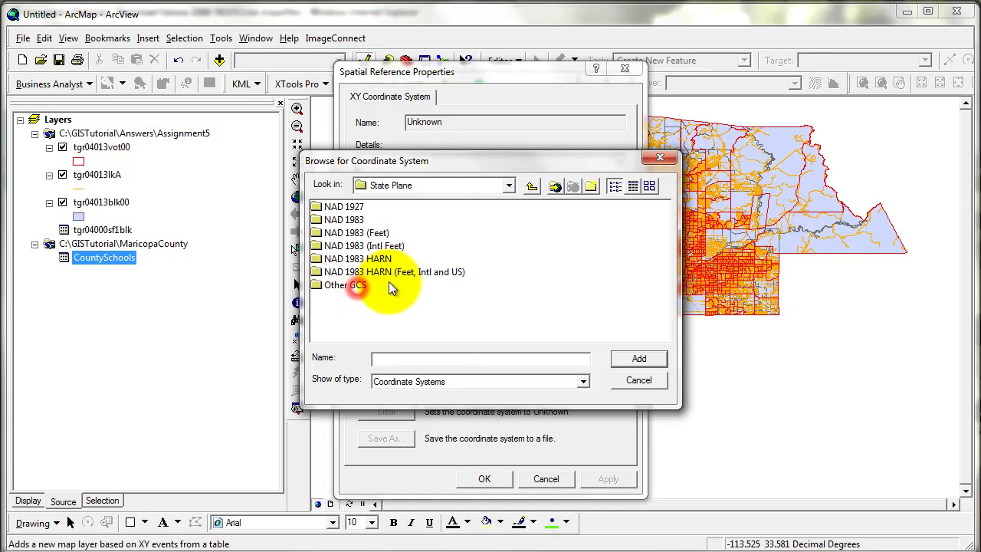
pyautogui.click(356, 233)
pyautogui.doubleClick(357, 233)
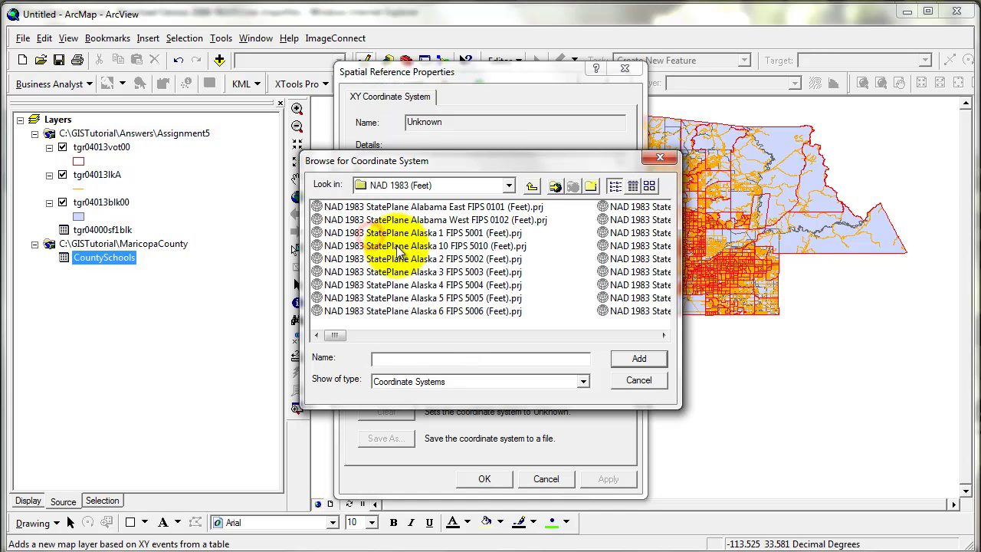
pyautogui.click(570, 334)
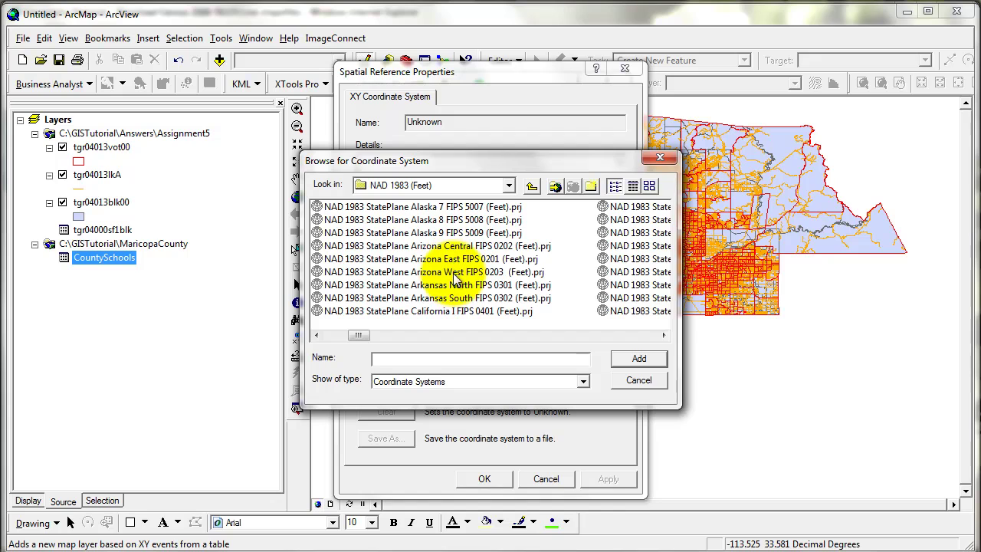
pyautogui.click(490, 246)
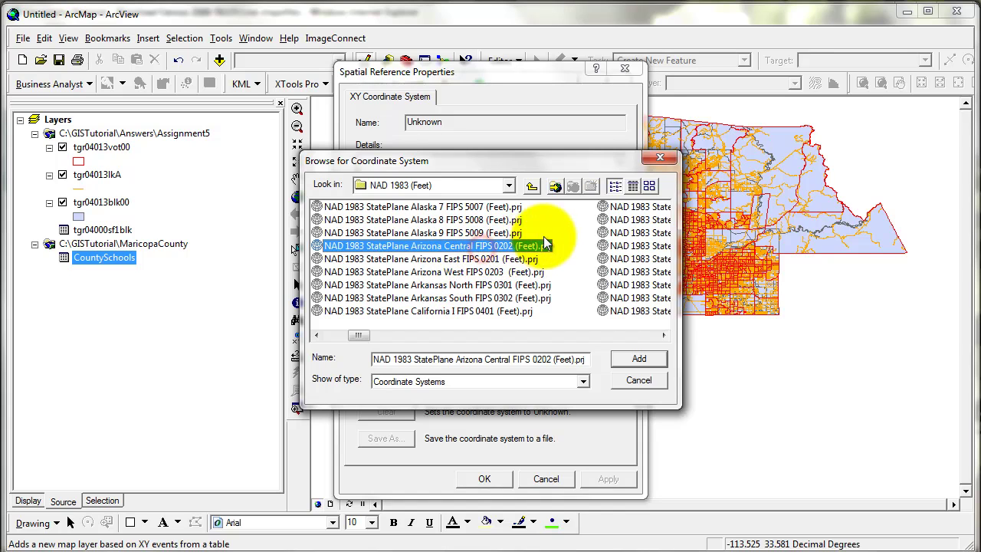
pyautogui.click(636, 359)
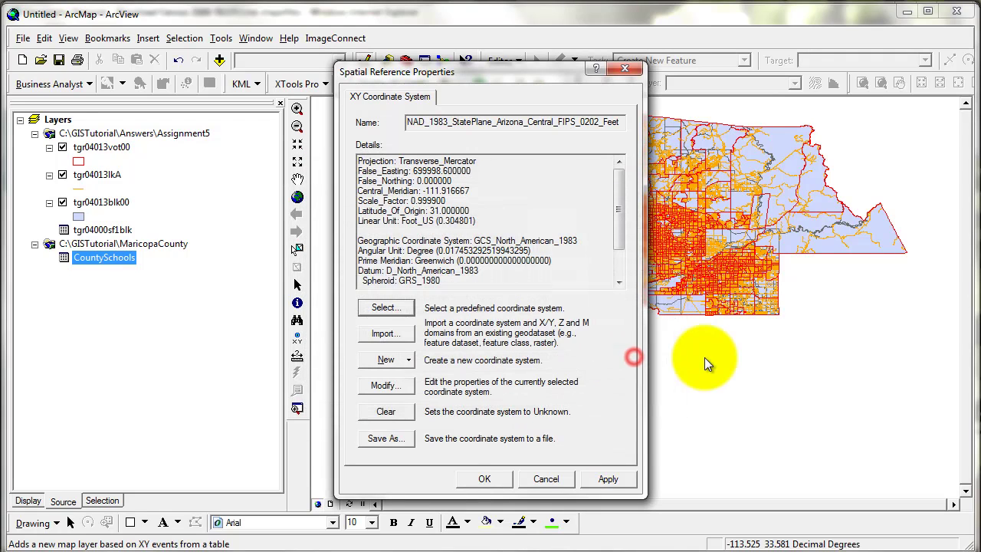
pyautogui.click(497, 478)
pyautogui.click(512, 465)
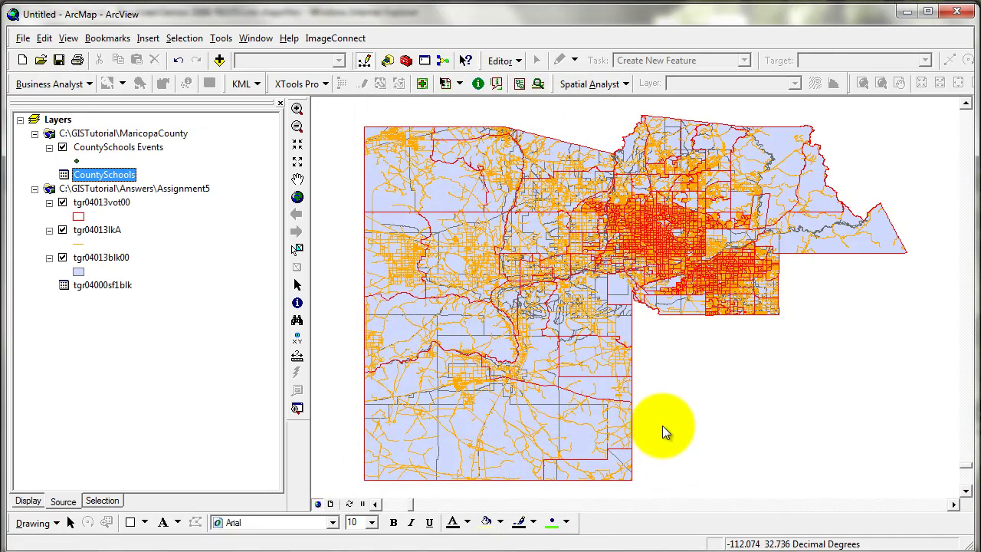
# Step: Set the data frame's coordinate system to the predefined North American geographic system NAD 1927 (CGQ77), accepting it despite differing data sources
pyautogui.click(131, 147)
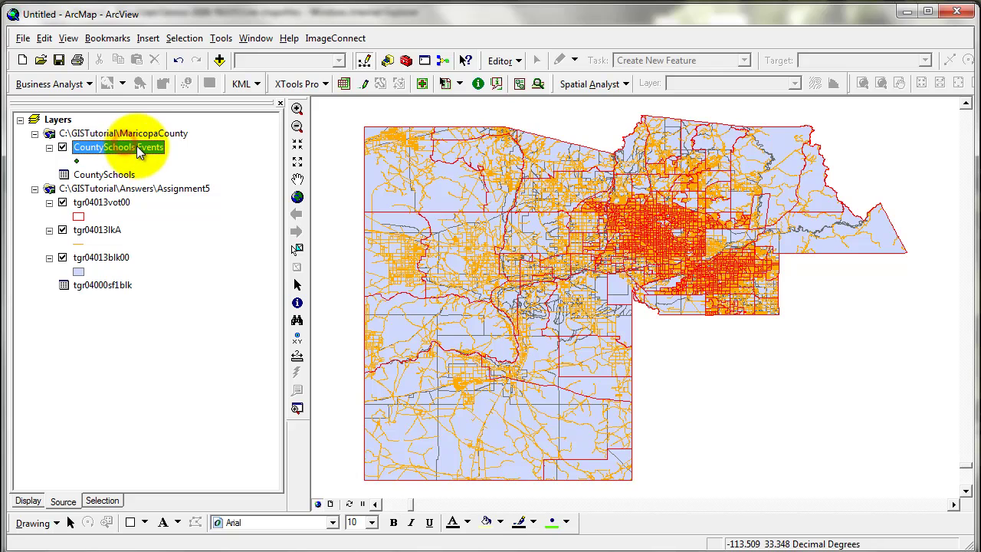
pyautogui.click(25, 500)
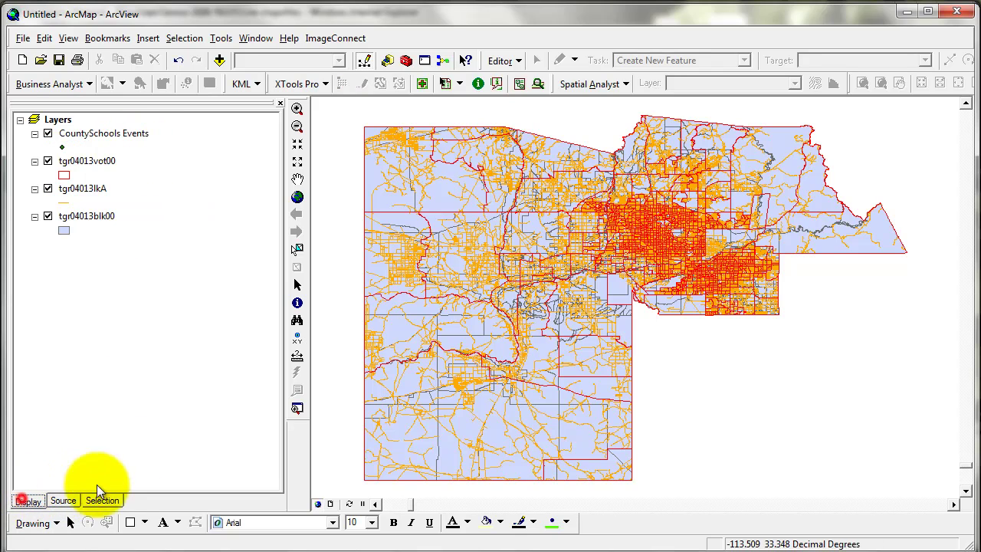
pyautogui.rightClick(58, 121)
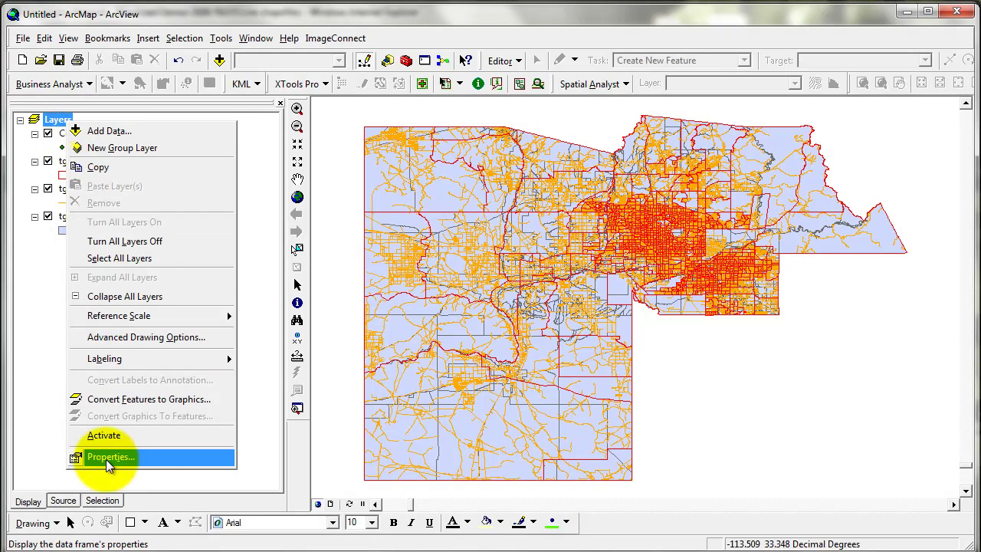
pyautogui.click(172, 458)
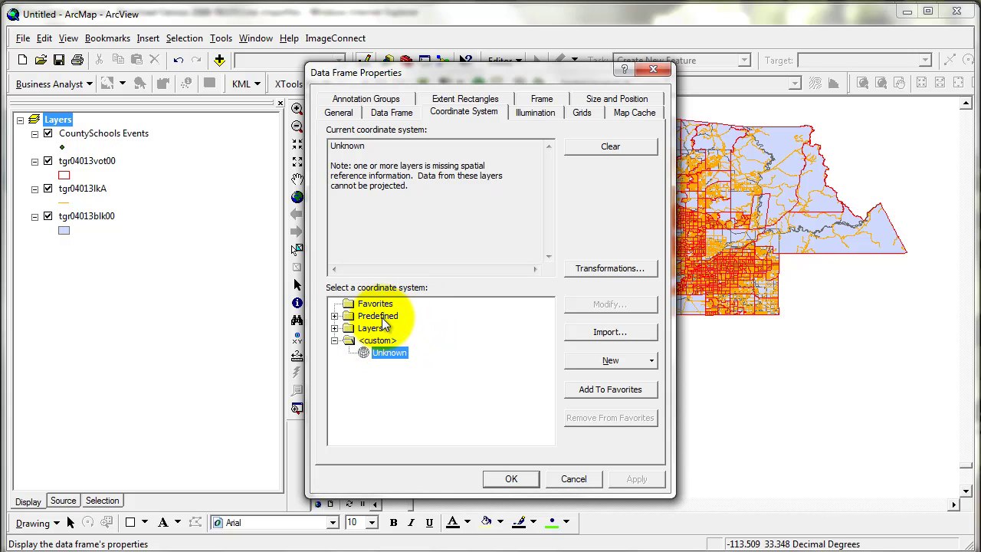
pyautogui.doubleClick(380, 316)
pyautogui.doubleClick(410, 328)
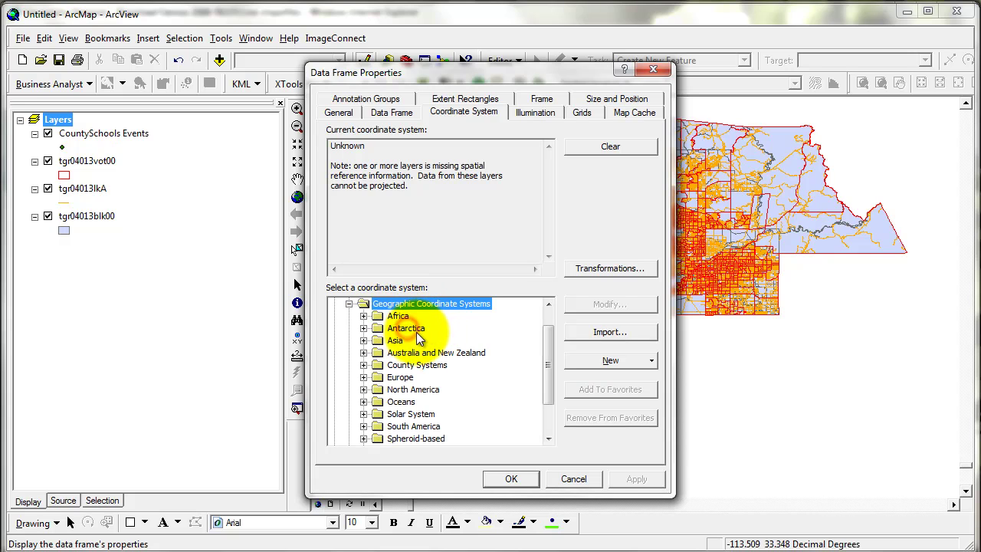
pyautogui.doubleClick(426, 389)
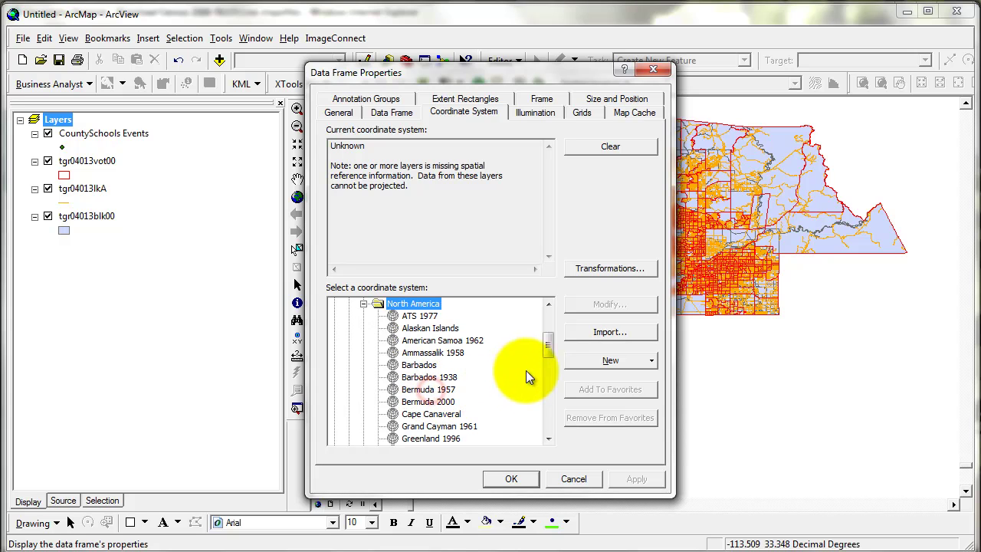
pyautogui.moveTo(549, 347); pyautogui.dragTo(548, 376)
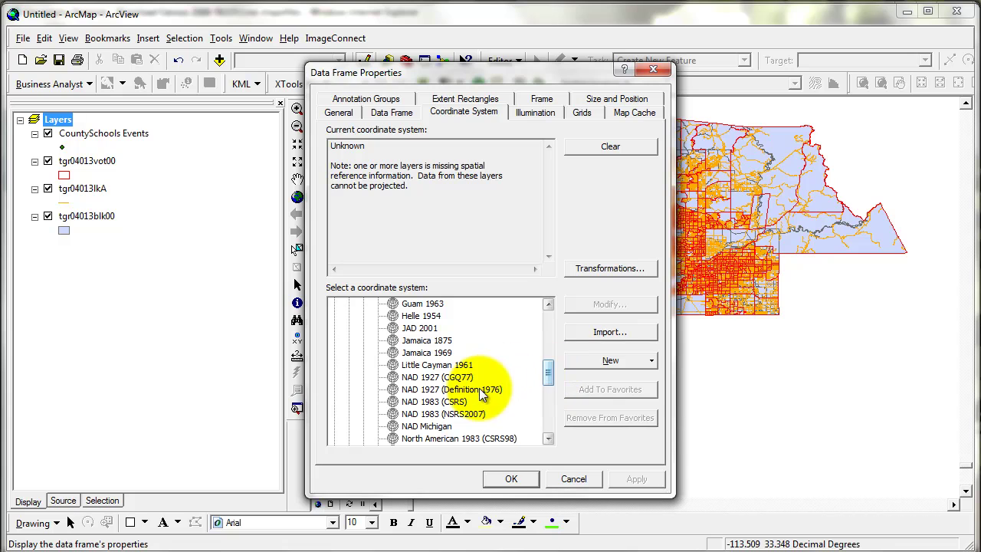
pyautogui.click(437, 377)
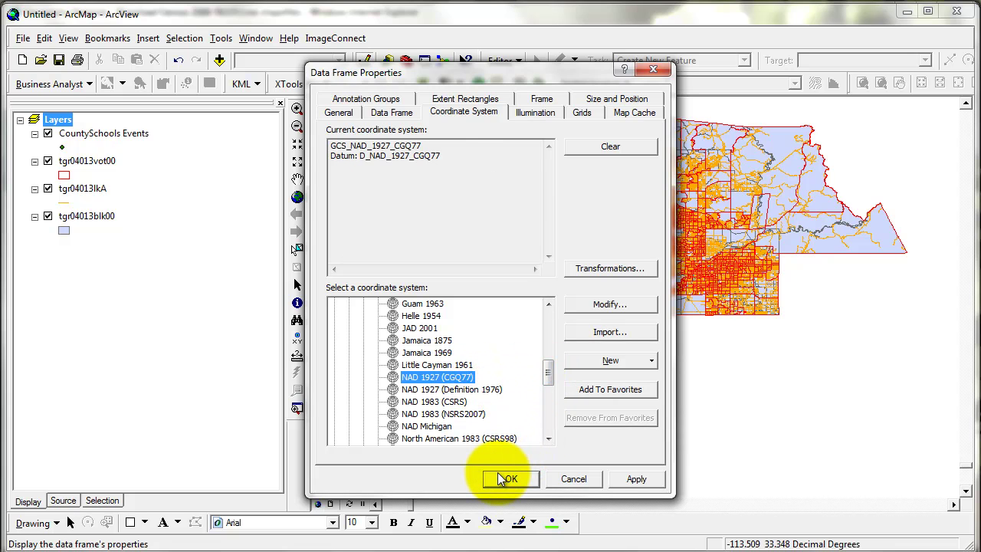
pyautogui.click(502, 479)
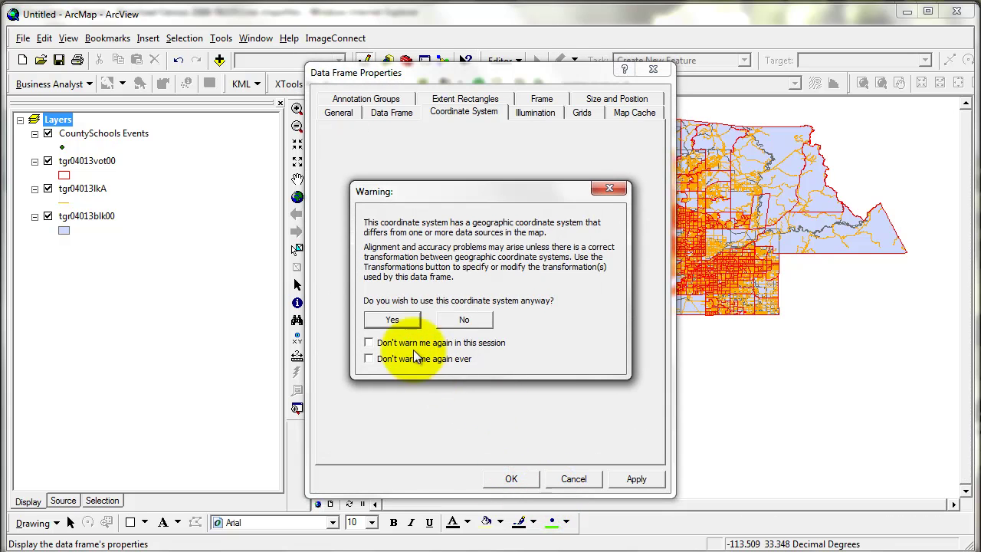
pyautogui.click(390, 319)
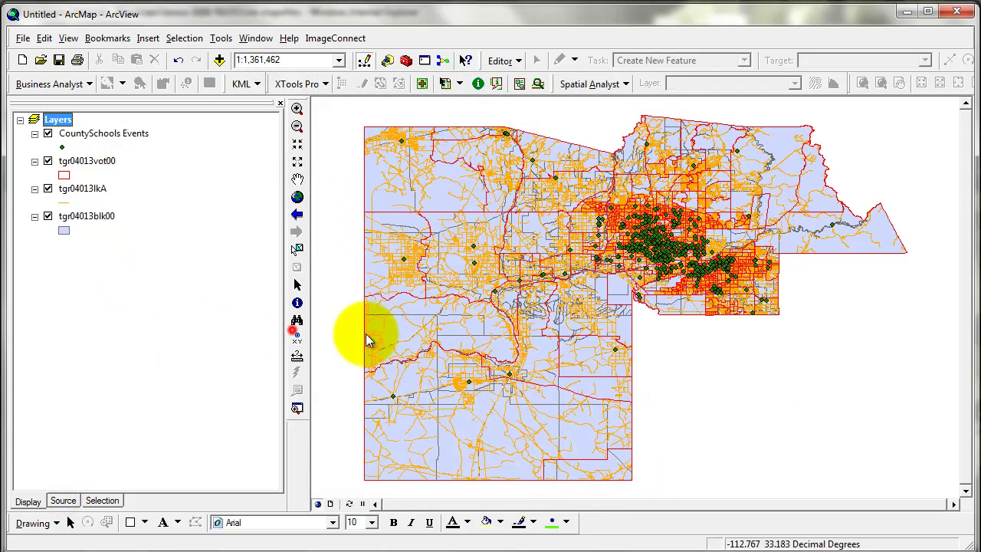
# Step: Open the attribute table of the tgr04013blk00 layer and highlight its STFID column
pyautogui.click(871, 80)
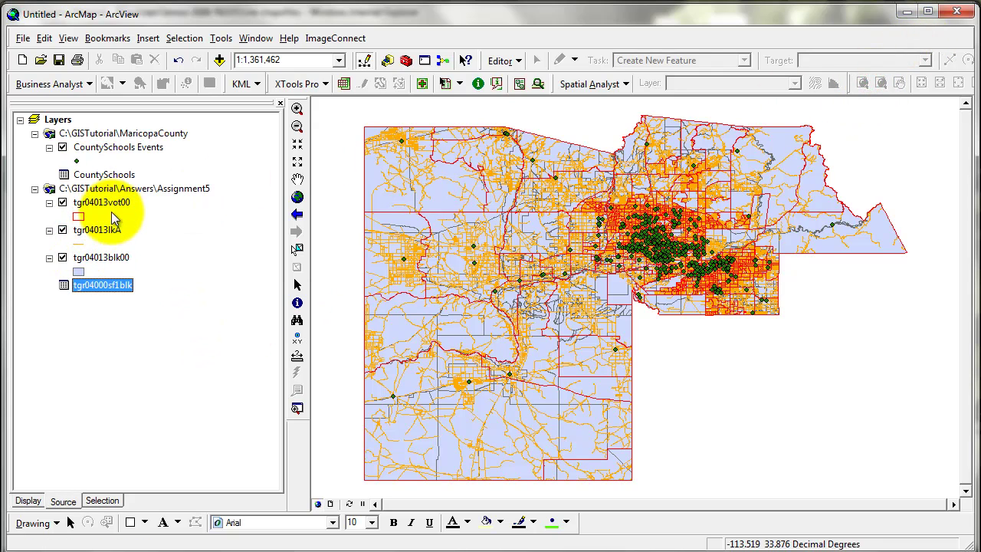
pyautogui.click(114, 258)
pyautogui.rightClick(115, 261)
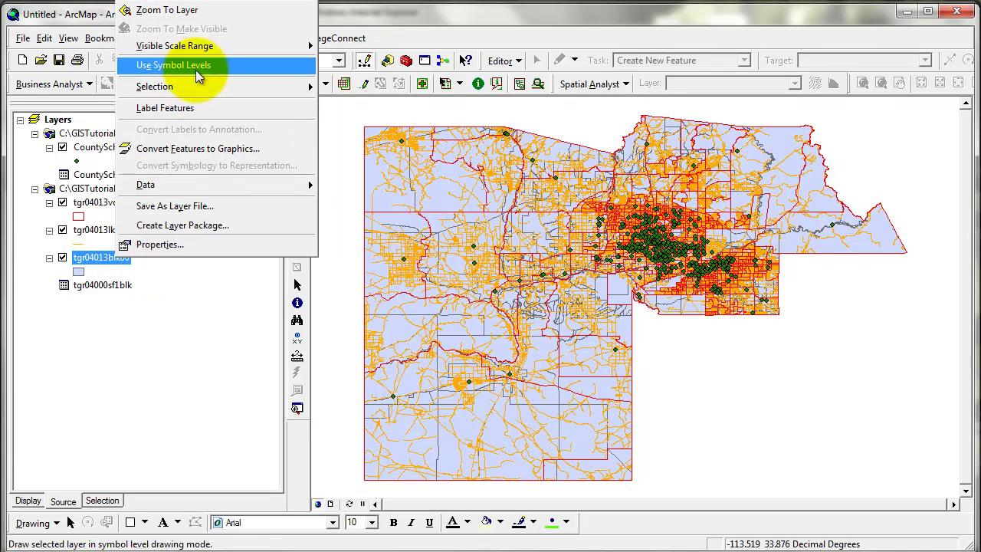
pyautogui.click(184, 6)
pyautogui.click(671, 106)
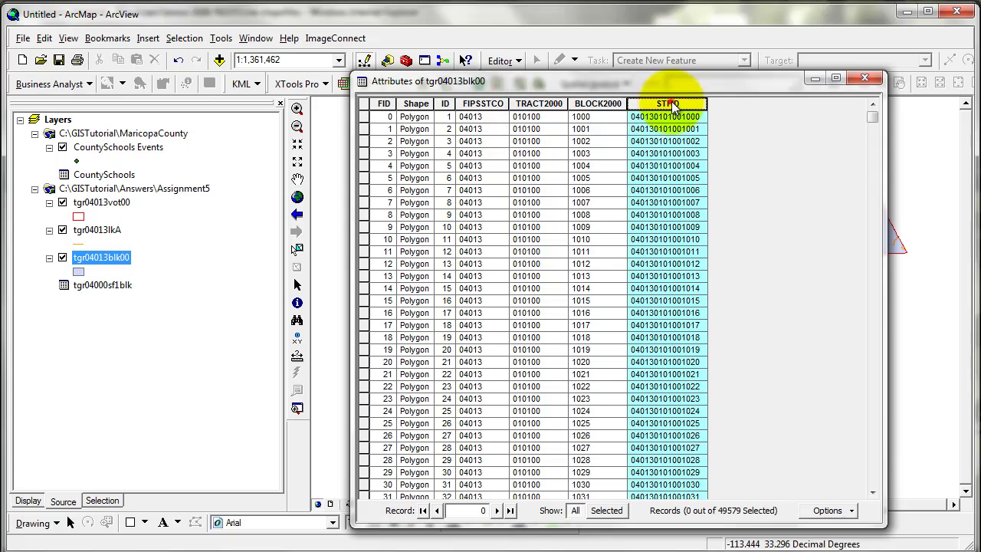
# Step: Open the tgr04000sf1blk table, highlight its STFID column to compare it with the block layer's, and close both tables
pyautogui.rightClick(107, 288)
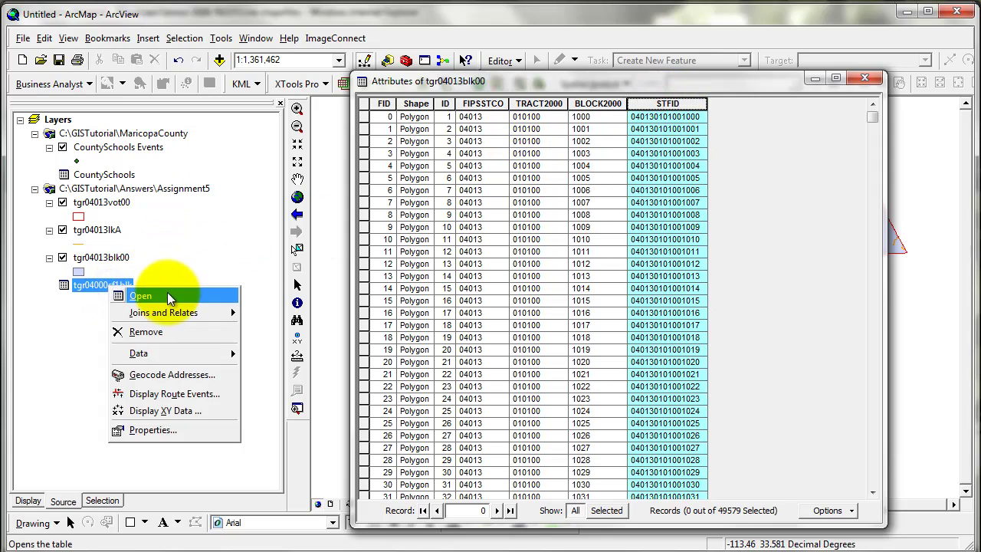
pyautogui.click(140, 294)
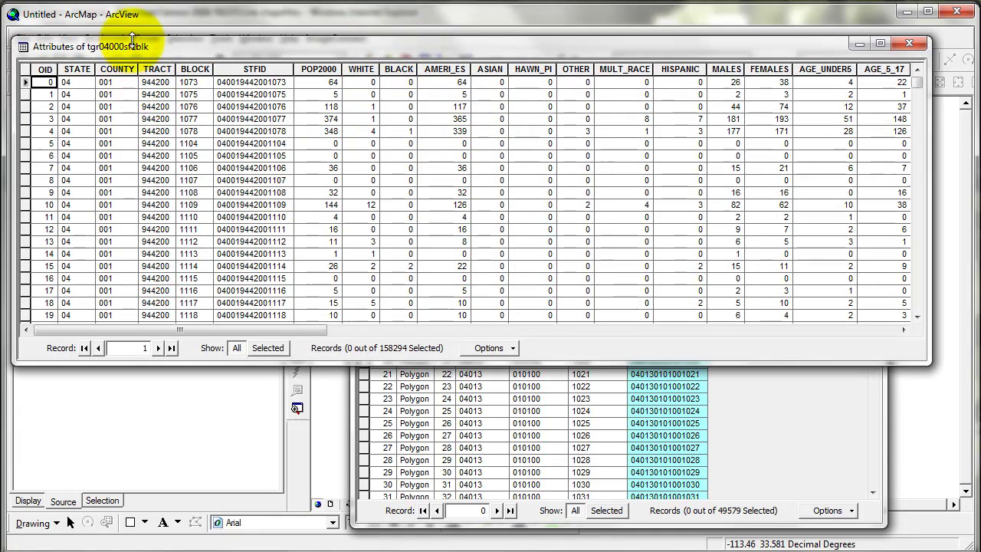
pyautogui.moveTo(143, 46); pyautogui.dragTo(195, 138)
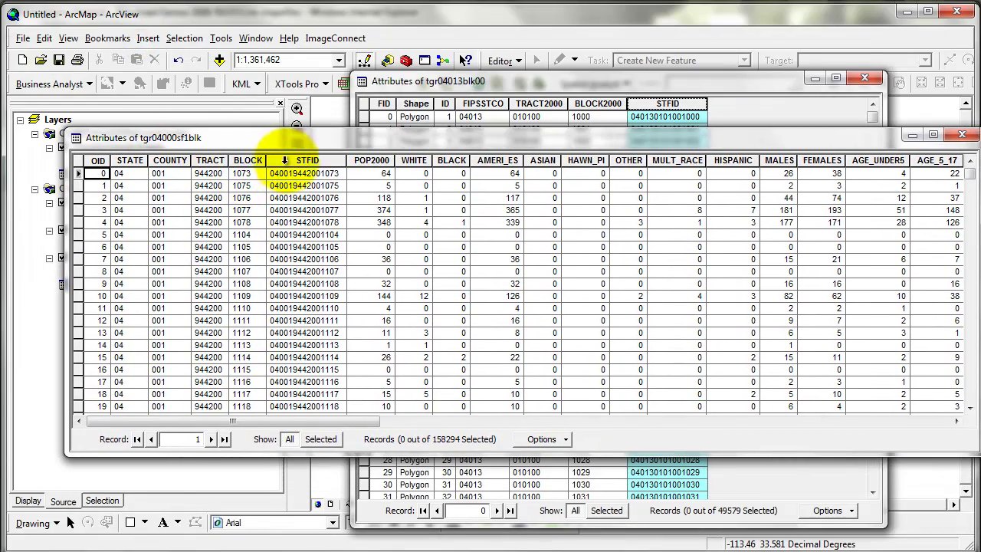
pyautogui.click(303, 160)
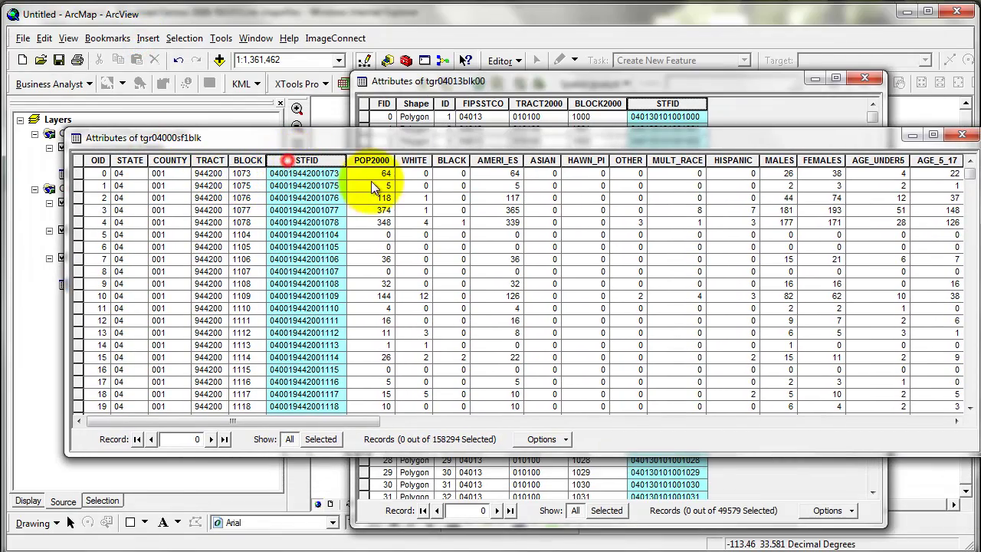
pyautogui.click(962, 135)
pyautogui.click(868, 84)
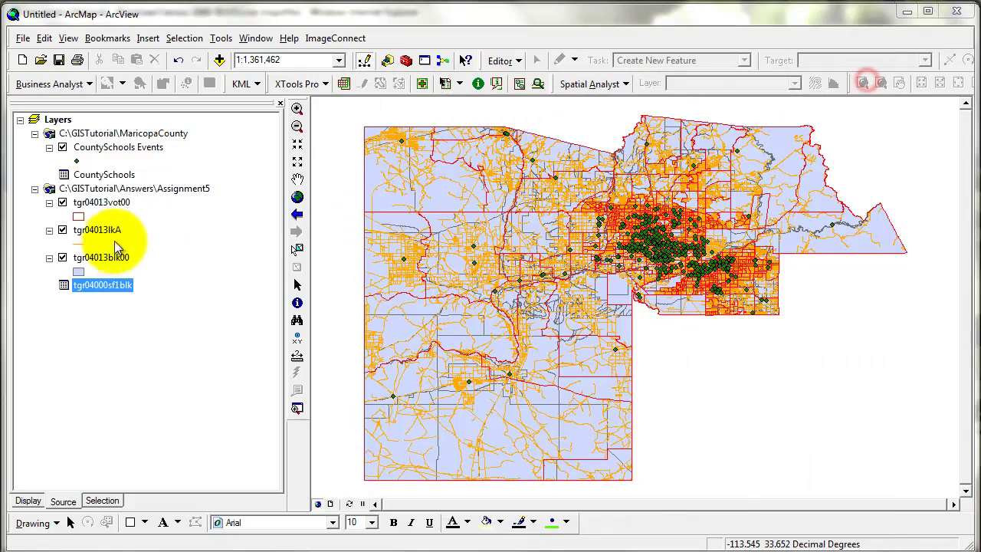
pyautogui.click(90, 259)
pyautogui.doubleClick(101, 259)
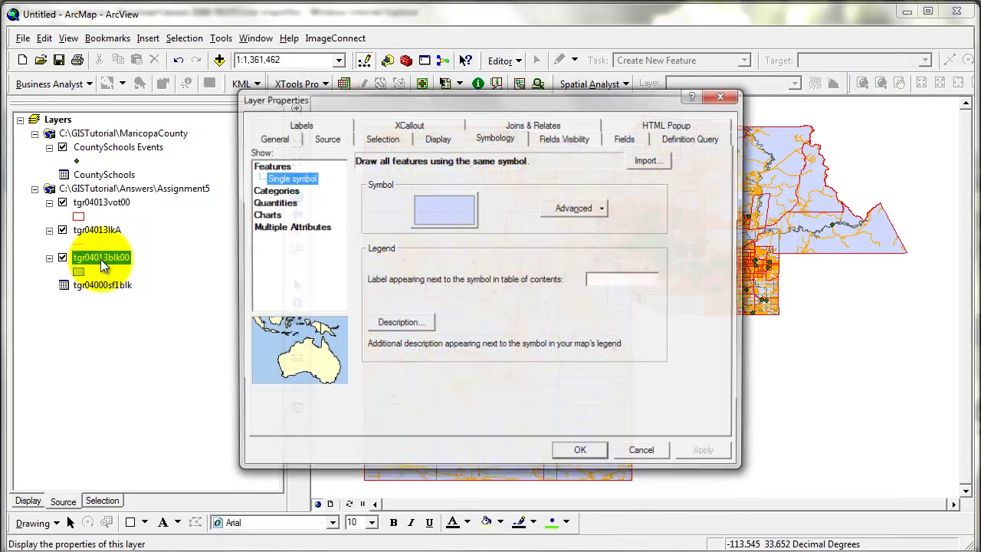
pyautogui.click(622, 451)
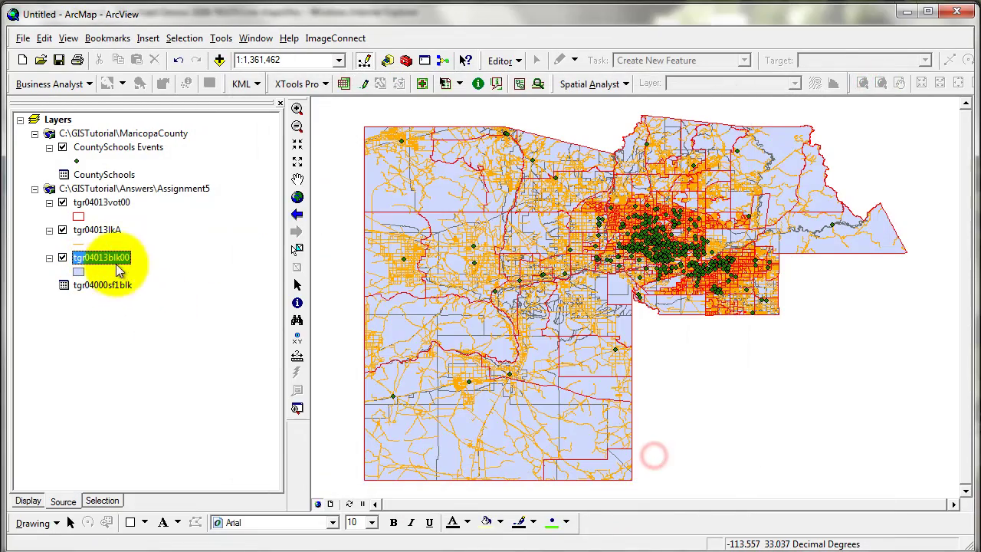
# Step: Join the tgr04000sf1blk table to the tgr04013blk00 layer on STFID, keeping all records and creating an index for the join field
pyautogui.rightClick(115, 261)
pyautogui.moveTo(305, 4)
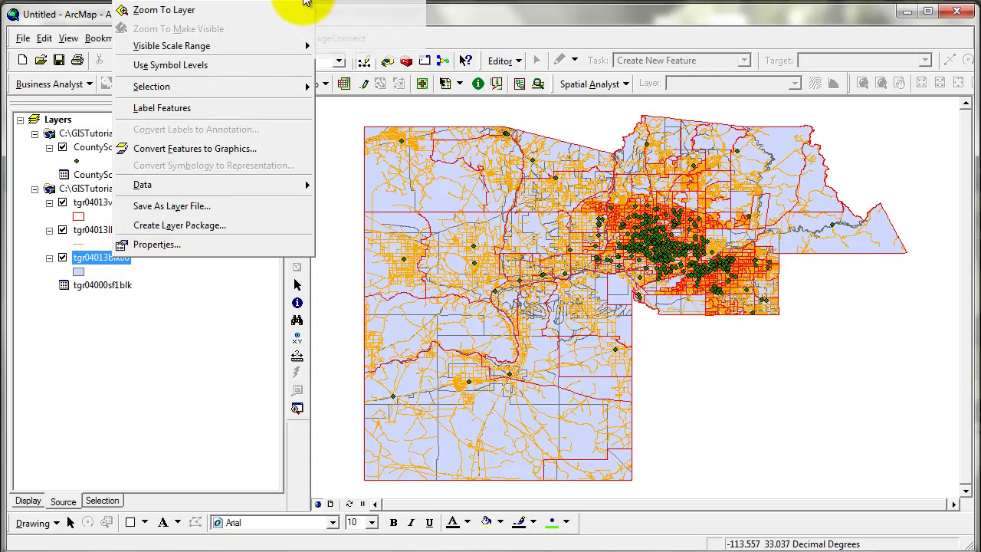
pyautogui.click(364, 4)
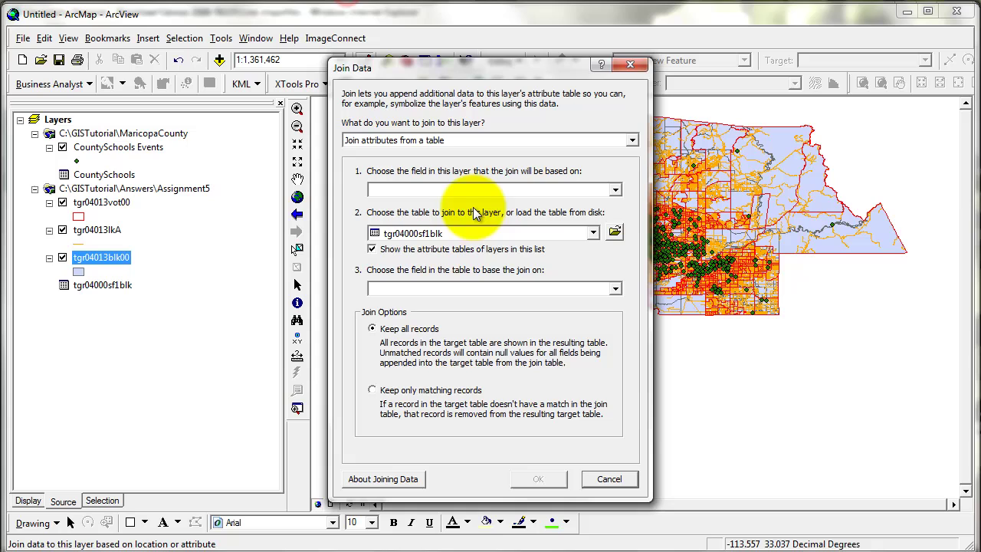
pyautogui.click(419, 187)
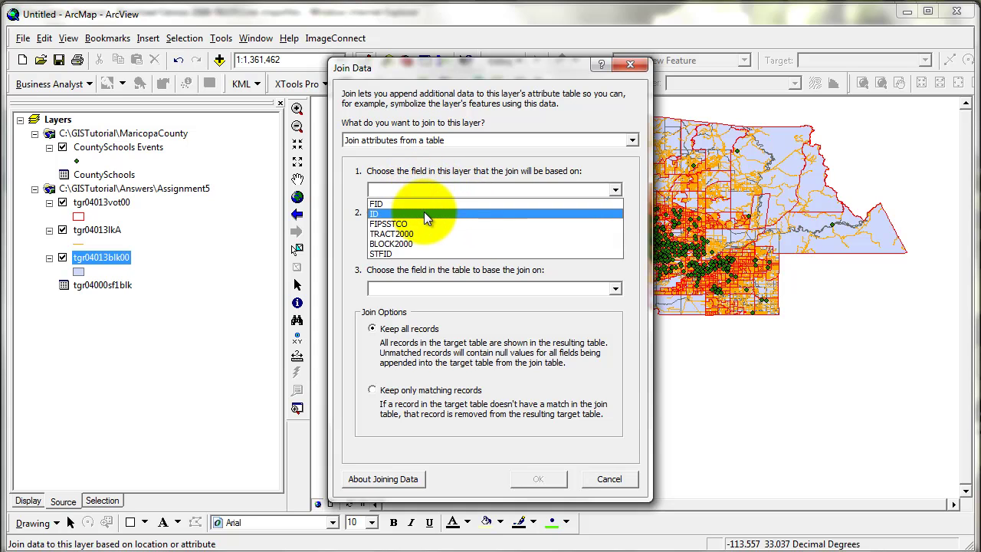
pyautogui.click(429, 253)
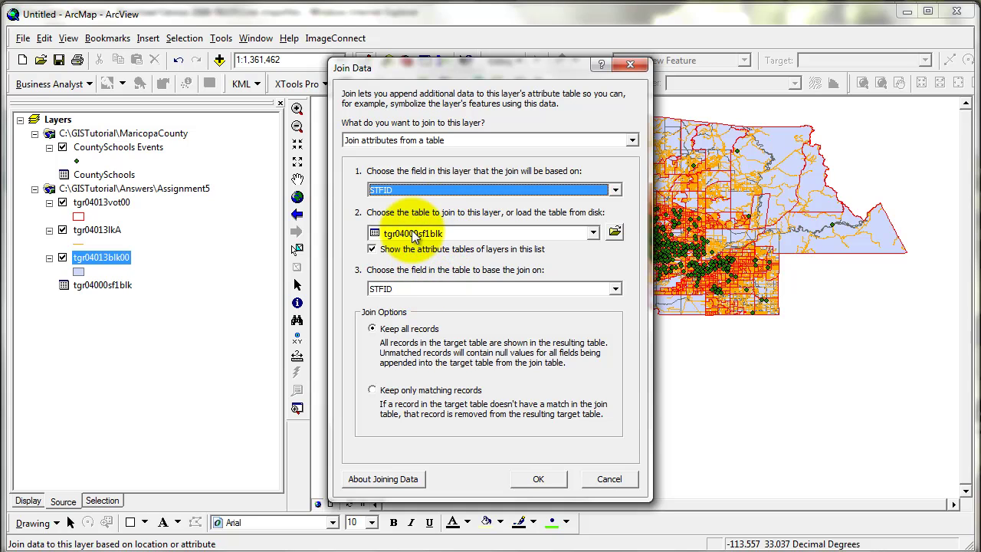
pyautogui.click(539, 480)
pyautogui.click(439, 299)
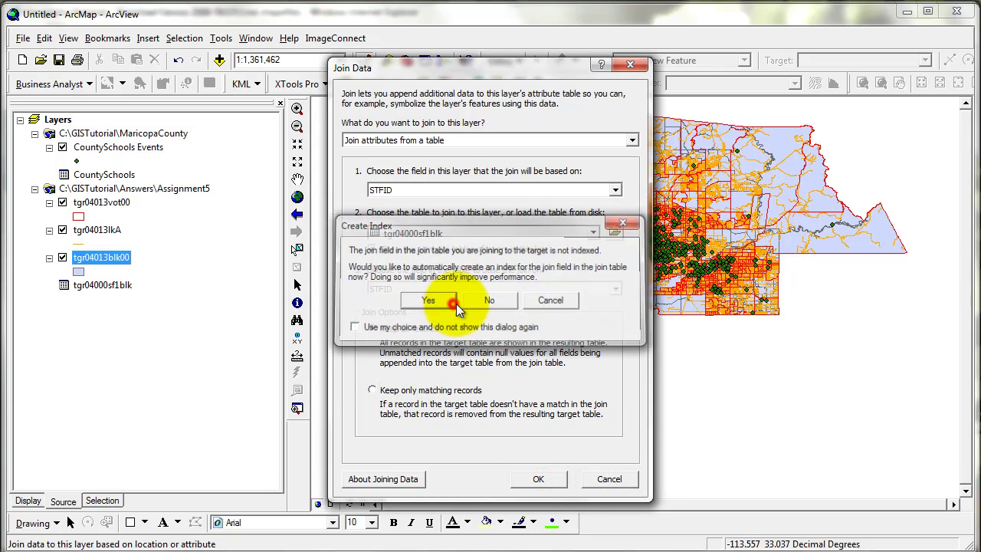
pyautogui.click(541, 479)
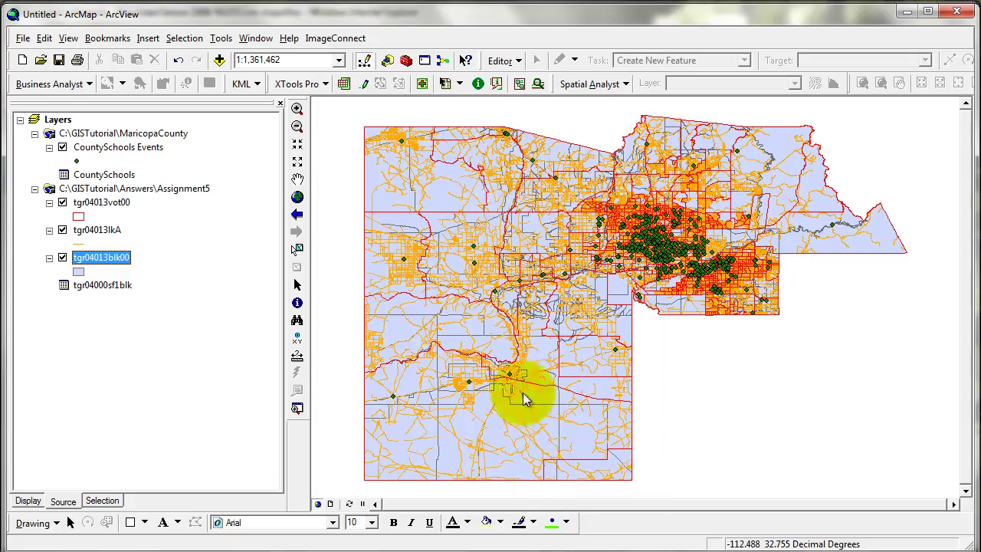
# Step: Open the attribute table of the tgr04013blk00 layer and add a Long Integer field named Voters
pyautogui.rightClick(114, 263)
pyautogui.click(122, 8)
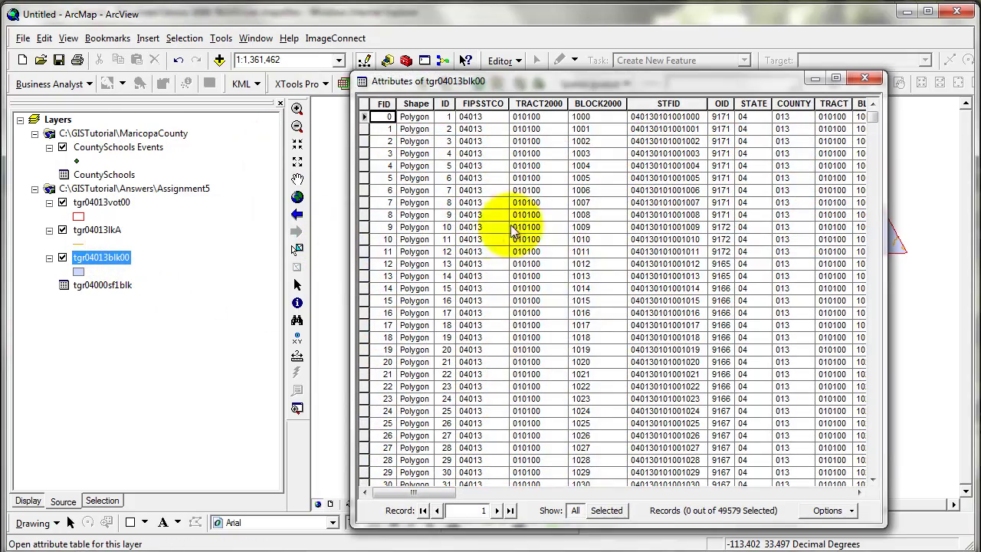
pyautogui.moveTo(424, 492); pyautogui.dragTo(830, 493)
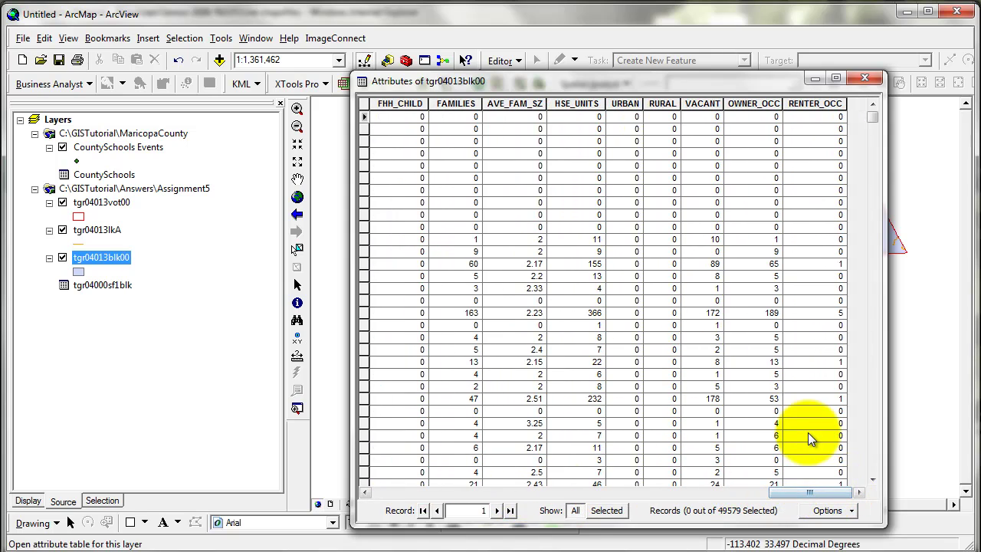
pyautogui.click(824, 511)
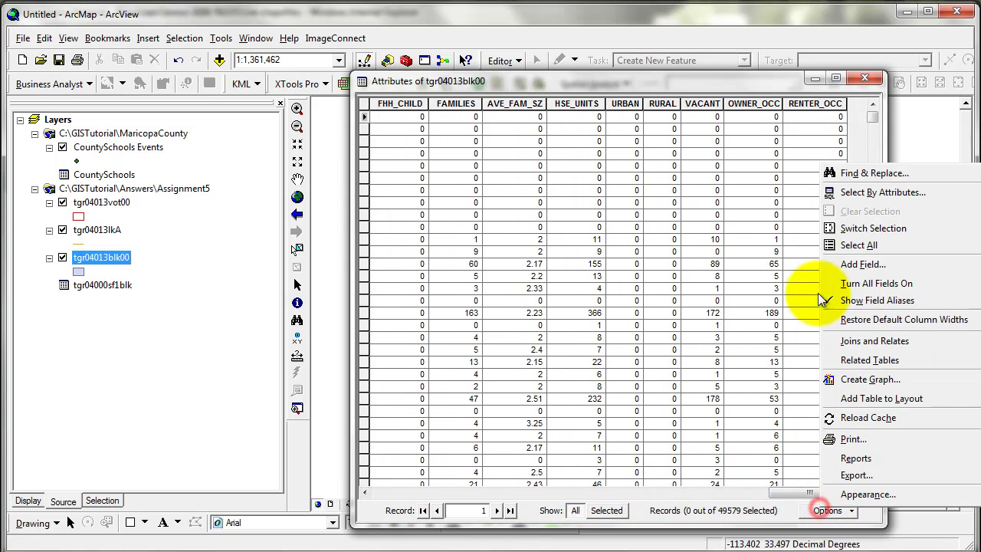
pyautogui.click(840, 263)
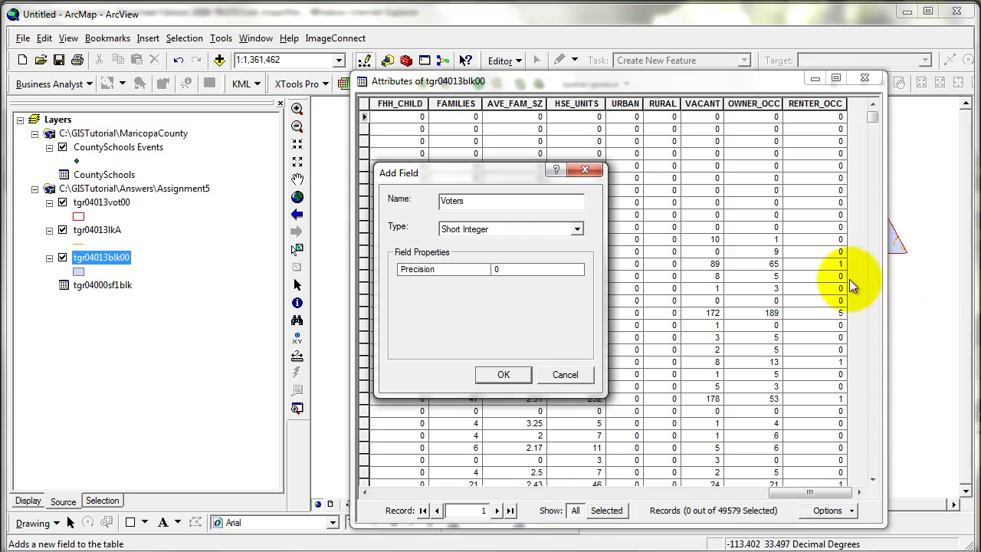
pyautogui.click(531, 229)
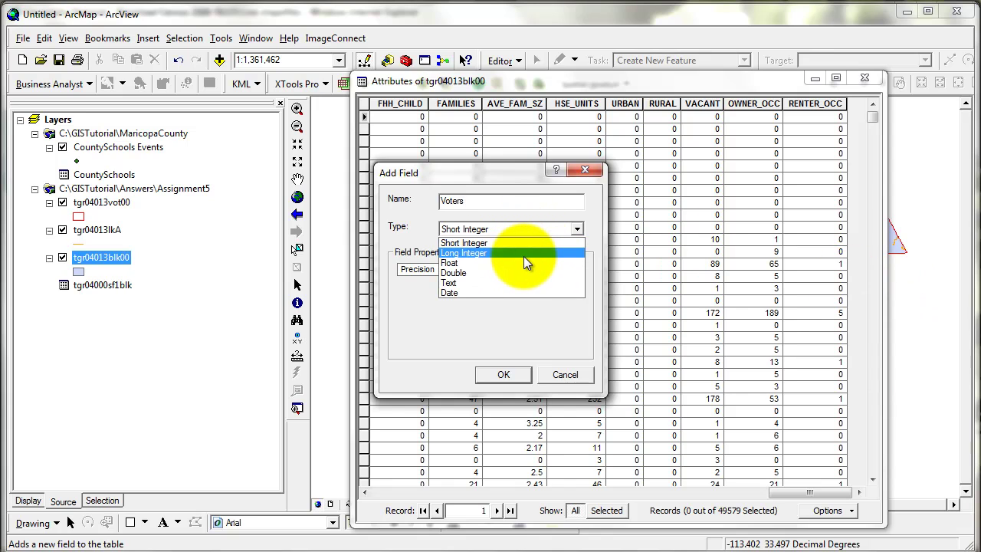
pyautogui.click(524, 256)
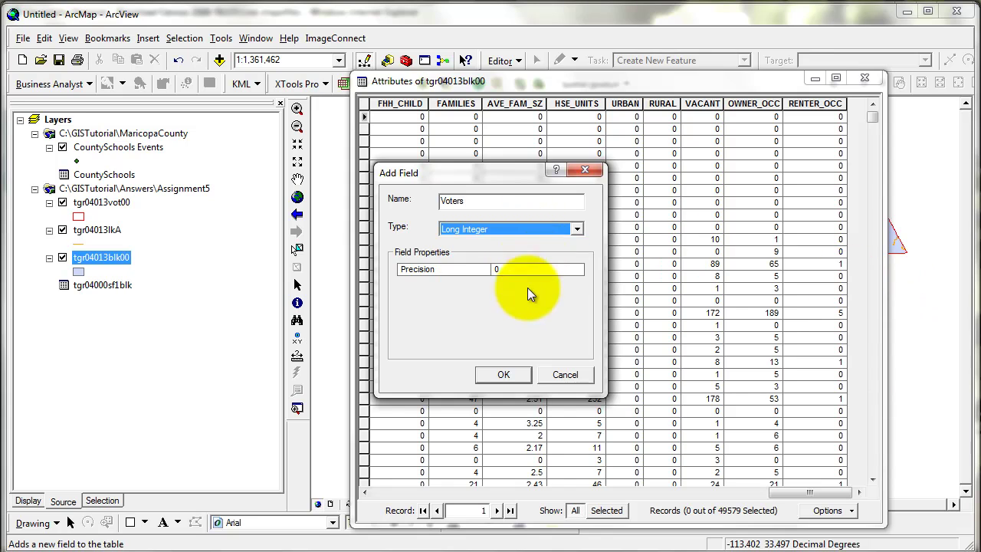
pyautogui.click(526, 374)
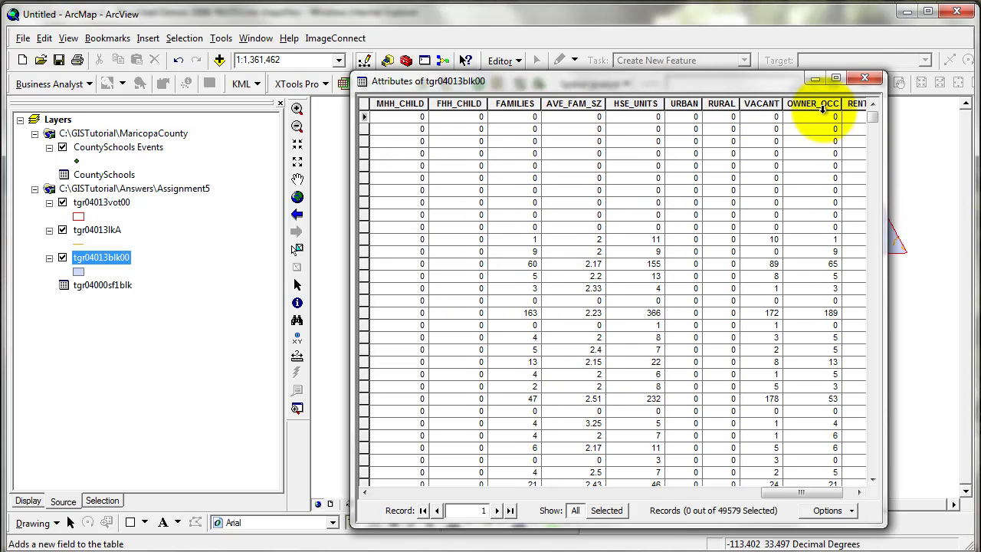
# Step: Calculate the Voters field as POP2000 minus AGE_5_17 with the Field Calculator, check the values and close the attribute table
pyautogui.moveTo(830, 496); pyautogui.dragTo(449, 490)
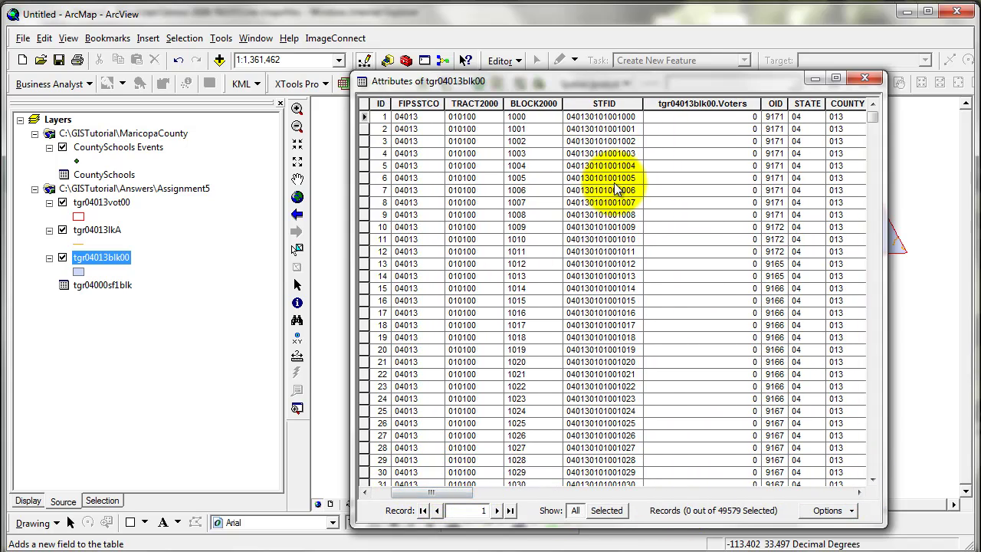
pyautogui.click(717, 105)
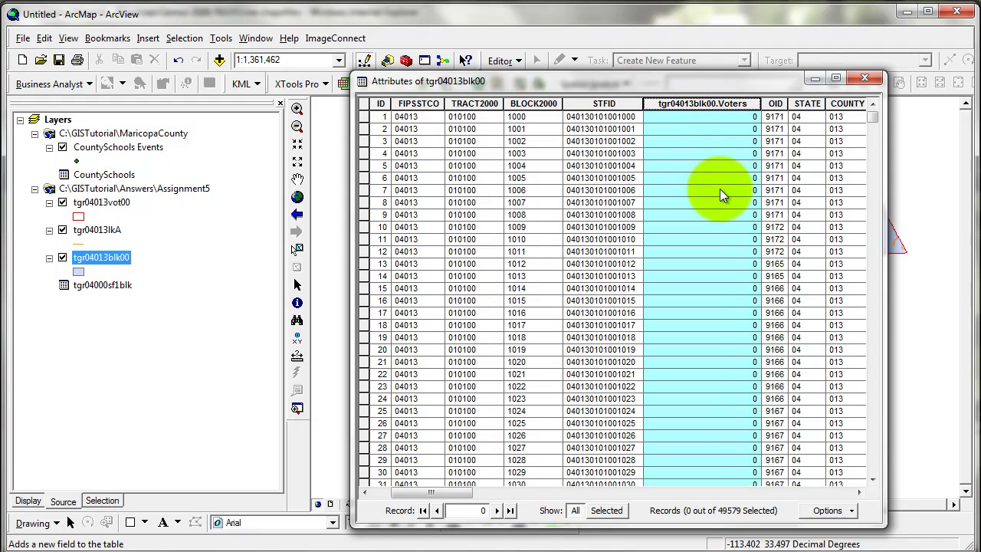
pyautogui.rightClick(718, 104)
pyautogui.click(757, 207)
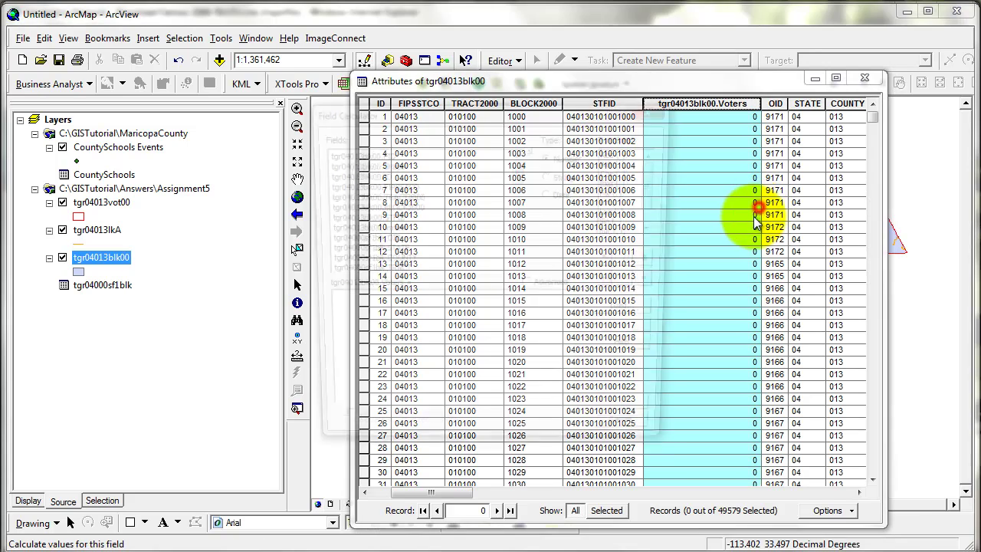
pyautogui.click(482, 340)
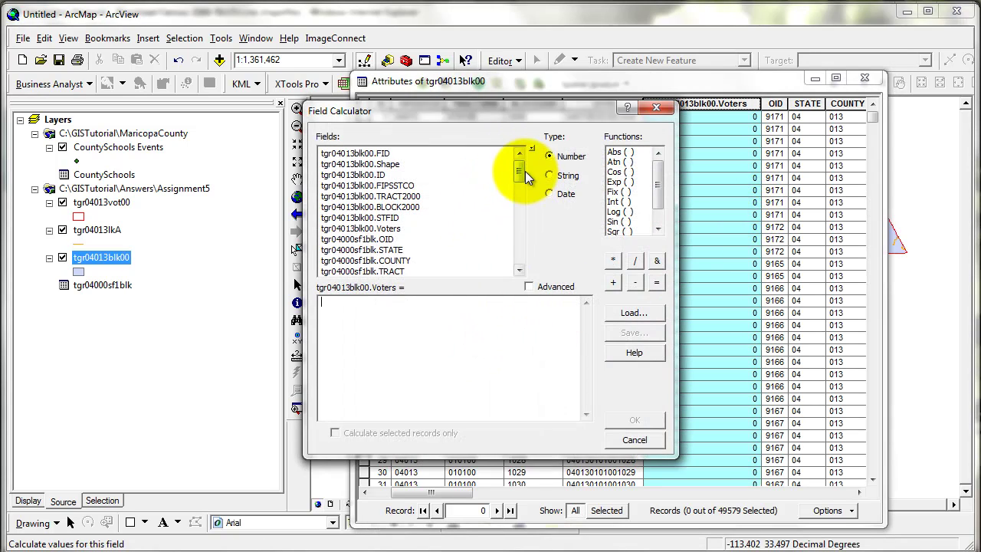
pyautogui.moveTo(525, 171); pyautogui.dragTo(519, 192)
pyautogui.doubleClick(391, 222)
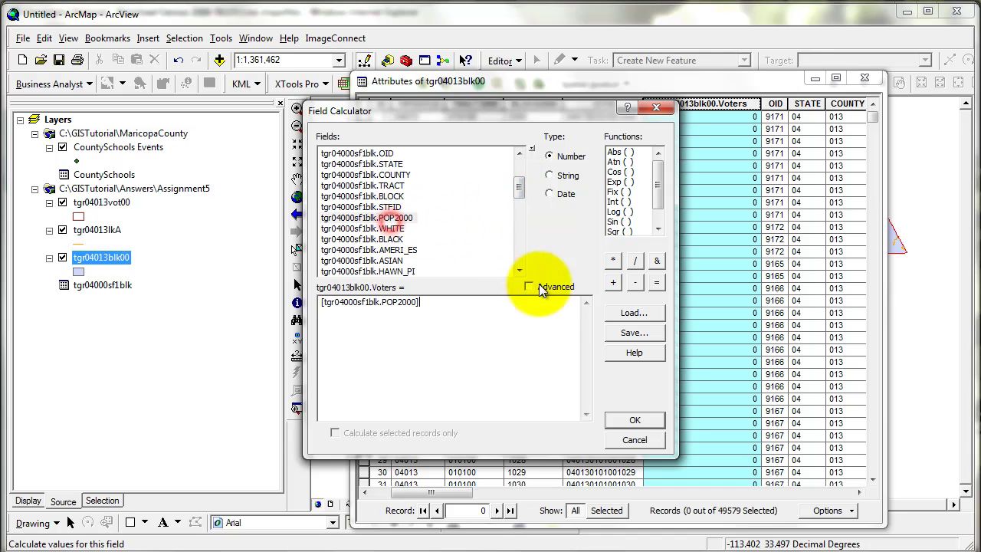
pyautogui.click(635, 282)
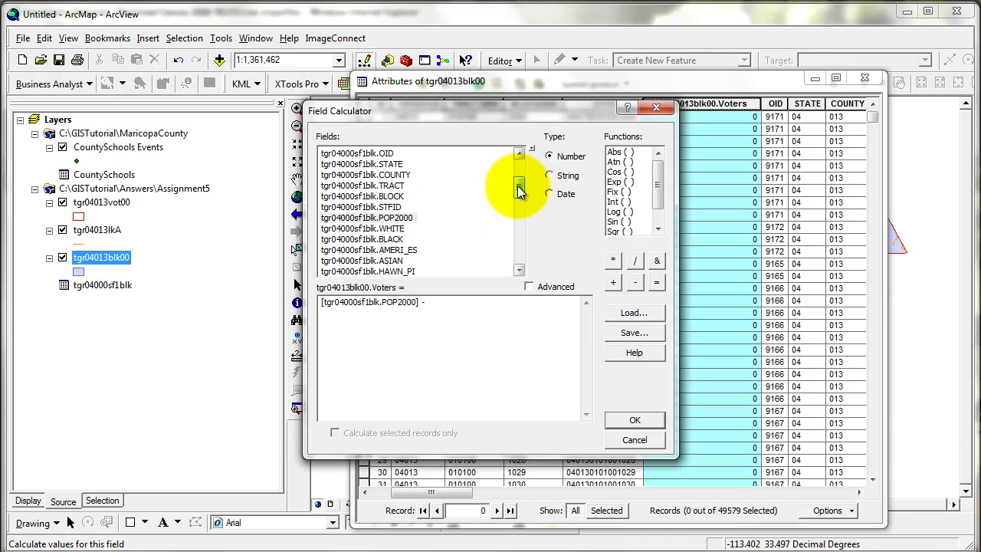
pyautogui.moveTo(519, 186); pyautogui.dragTo(519, 214)
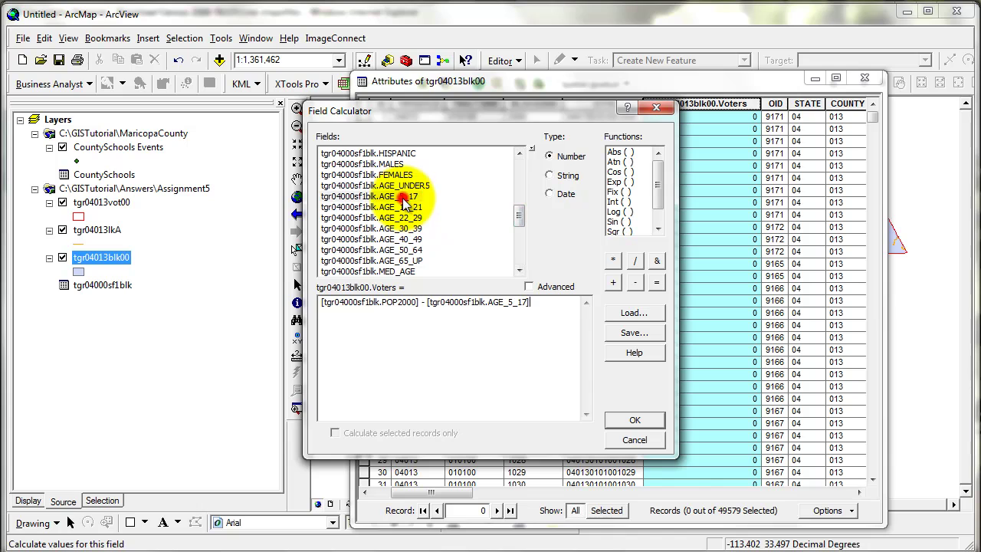
pyautogui.click(642, 423)
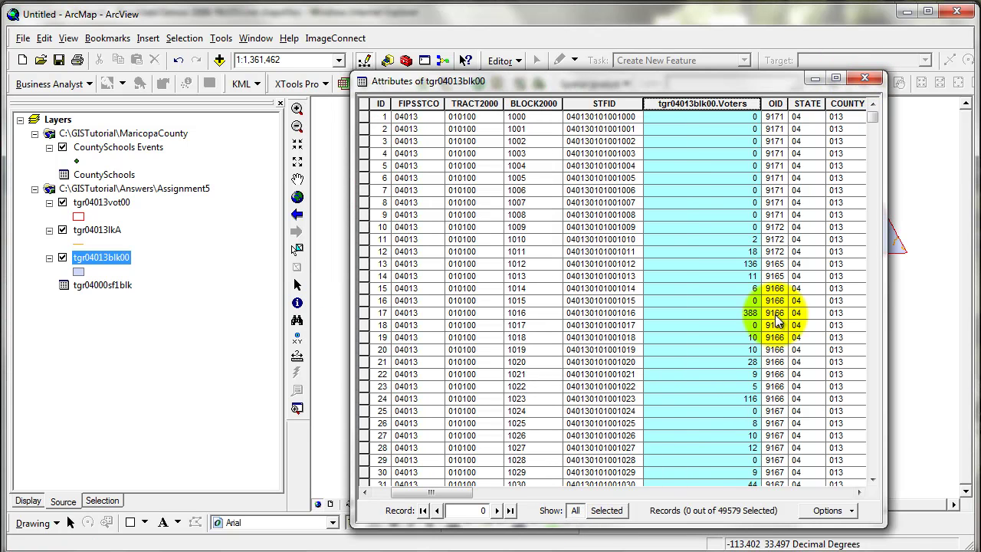
pyautogui.click(725, 153)
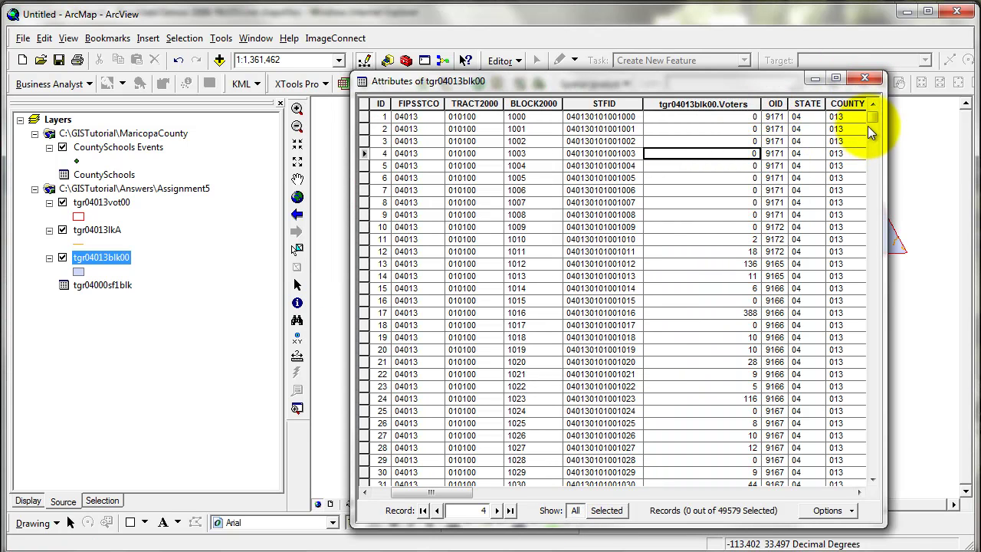
pyautogui.moveTo(875, 119)
pyautogui.mouseDown()
pyautogui.moveTo(879, 158)
pyautogui.moveTo(876, 110)
pyautogui.mouseUp()
pyautogui.click(865, 78)
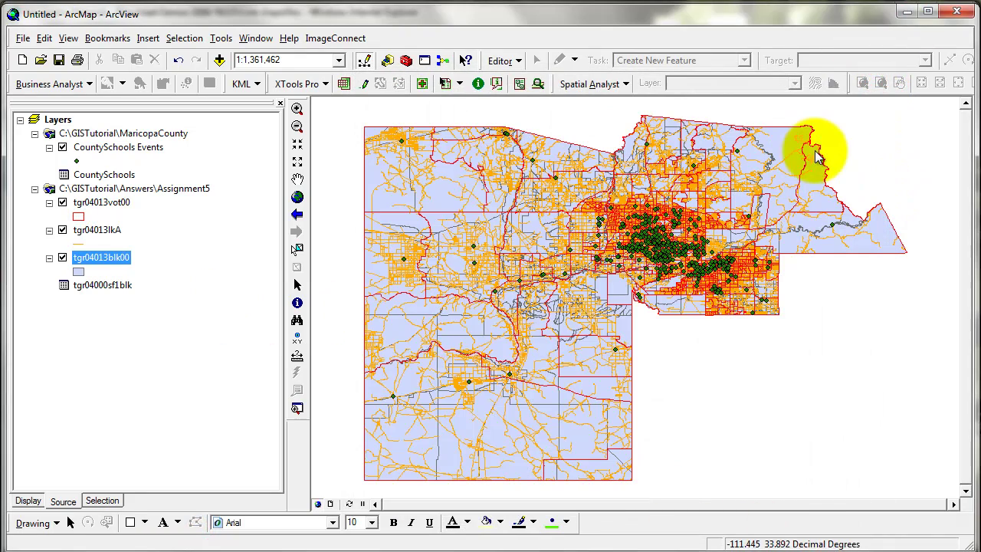
# Step: Set the tgr04013blk00 layer's symbology to graduated symbols, using the Square 1 symbol at size 9 as the template
pyautogui.rightClick(108, 258)
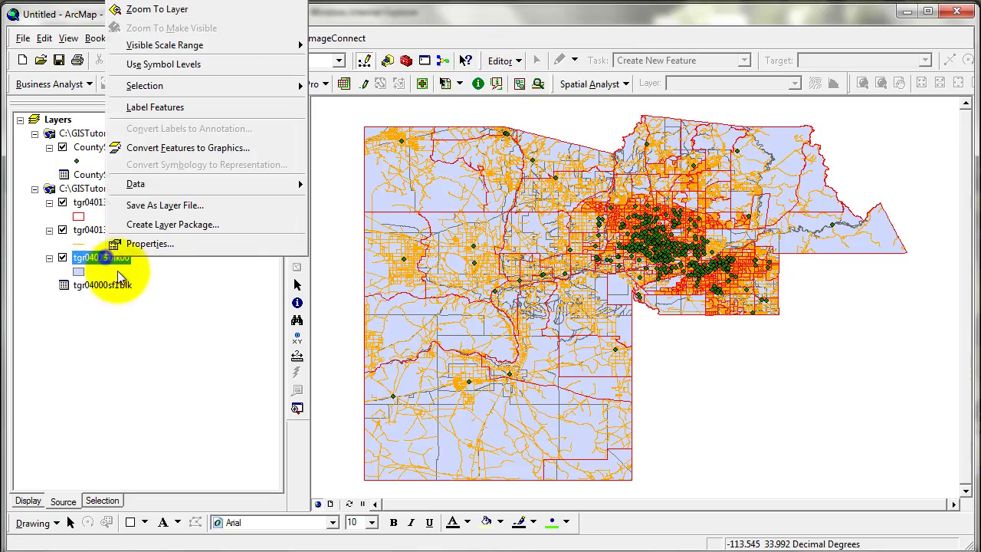
pyautogui.click(182, 244)
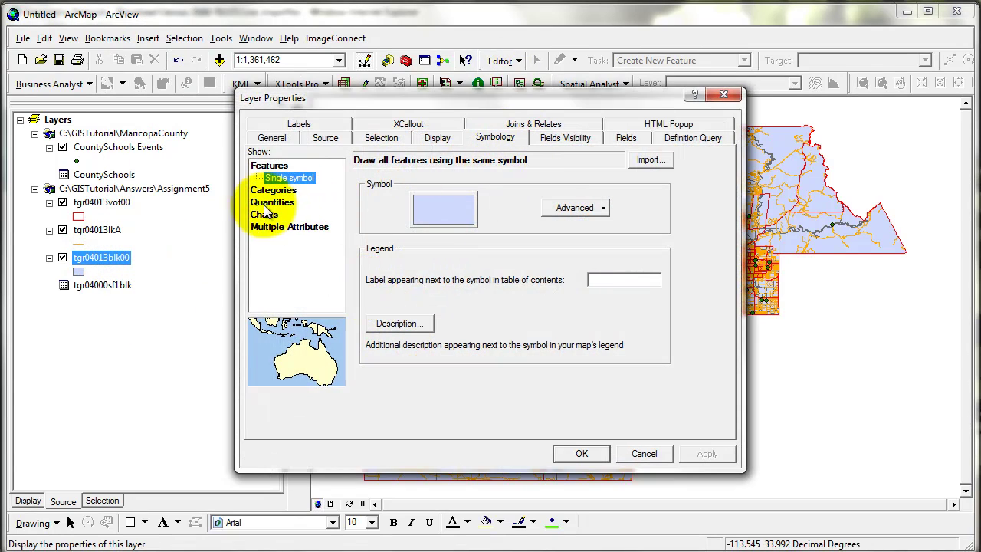
pyautogui.click(270, 203)
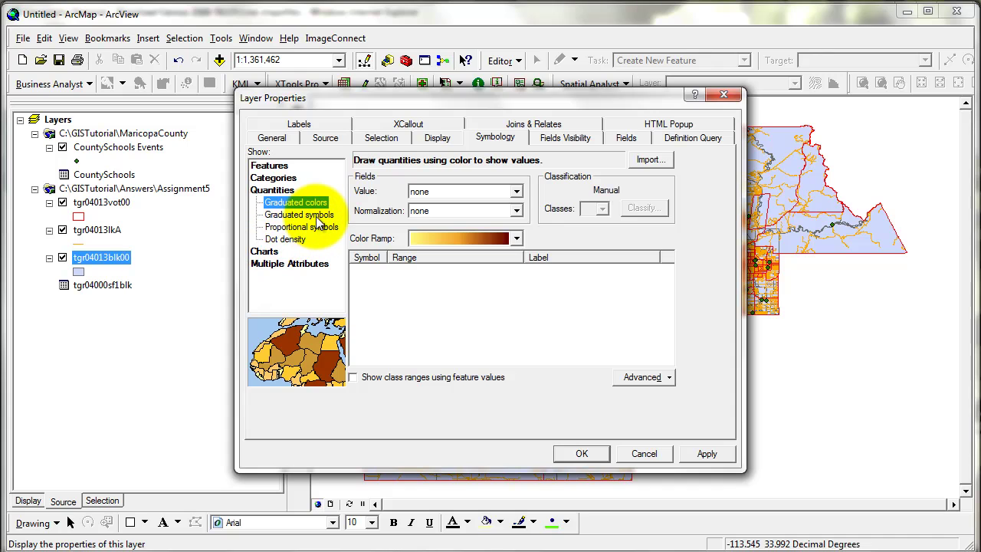
pyautogui.click(320, 218)
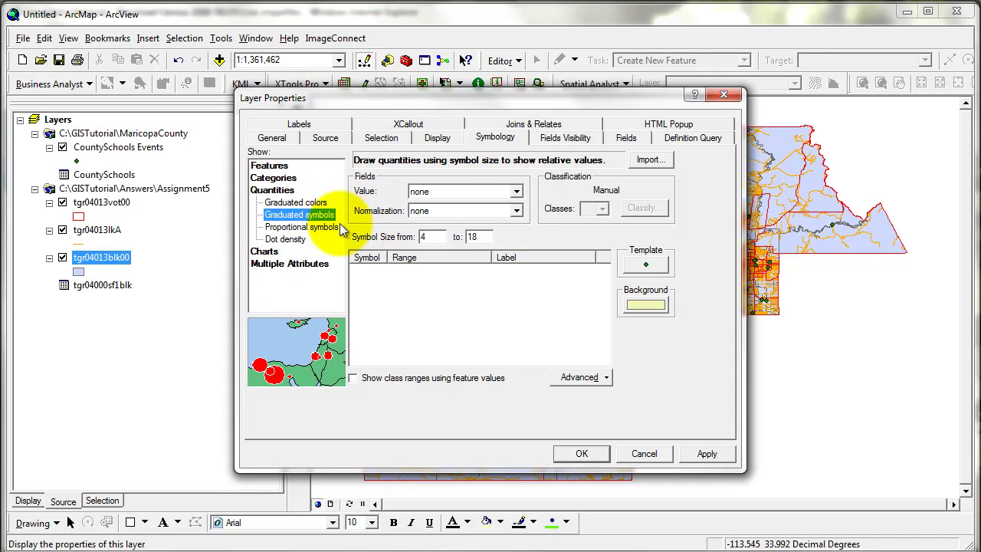
pyautogui.click(648, 265)
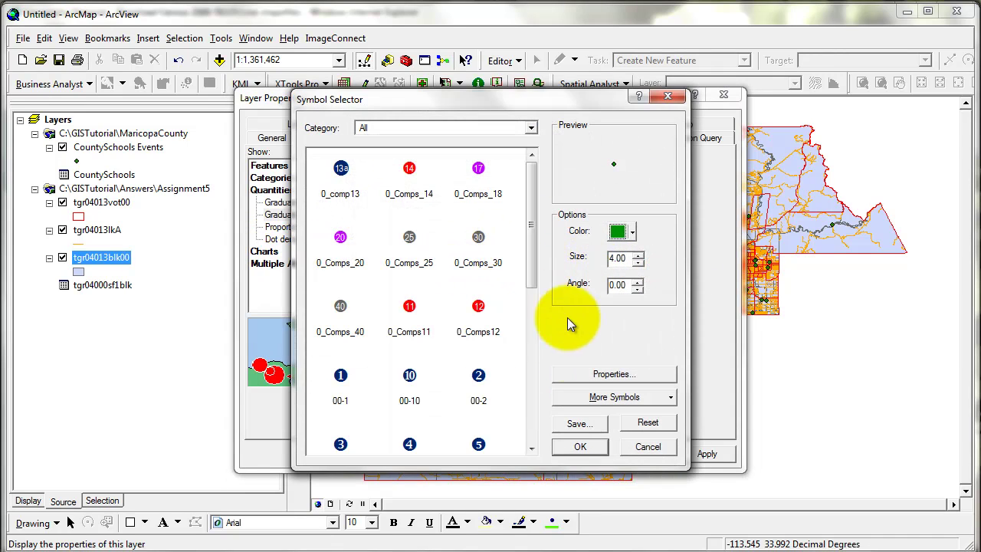
pyautogui.moveTo(530, 170); pyautogui.dragTo(532, 344)
pyautogui.click(346, 242)
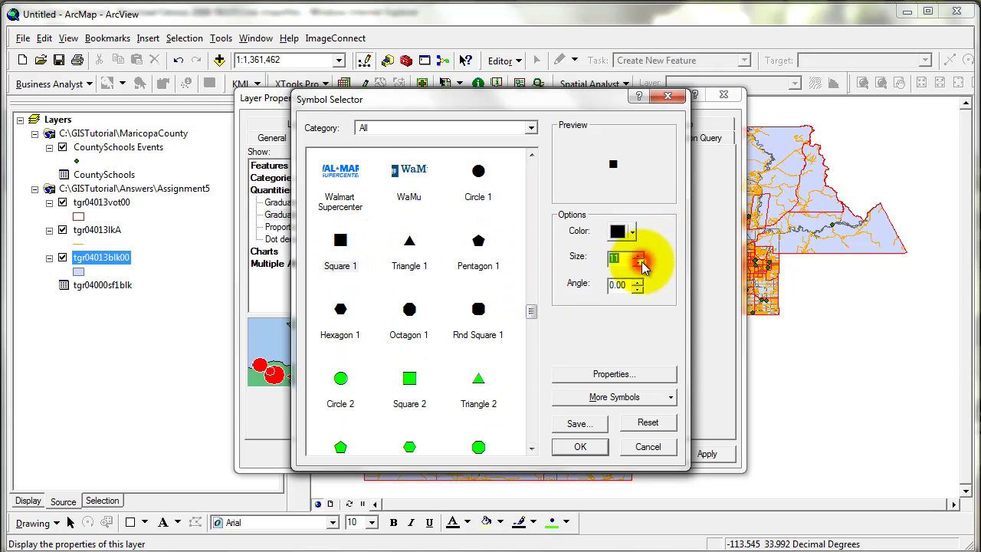
pyautogui.click(580, 447)
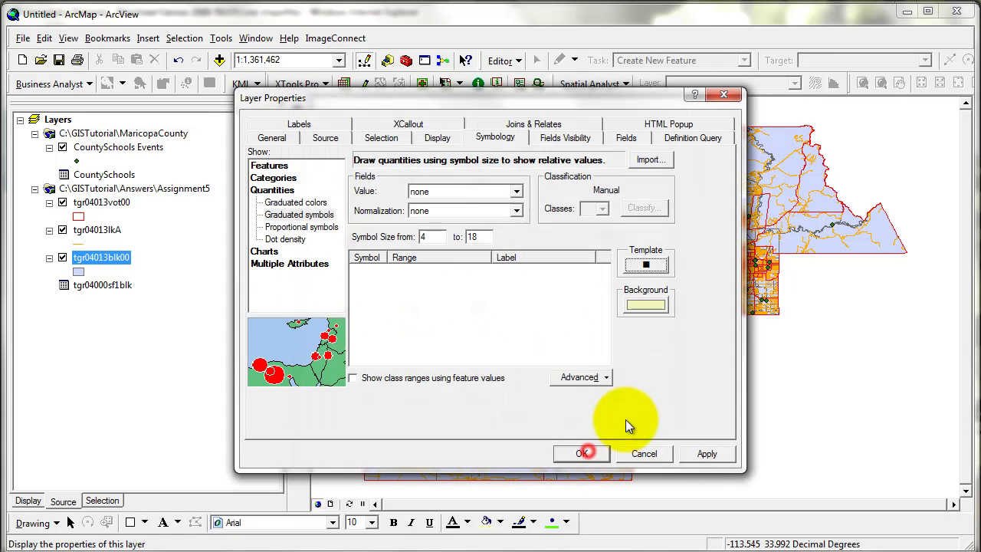
pyautogui.click(646, 261)
pyautogui.click(630, 232)
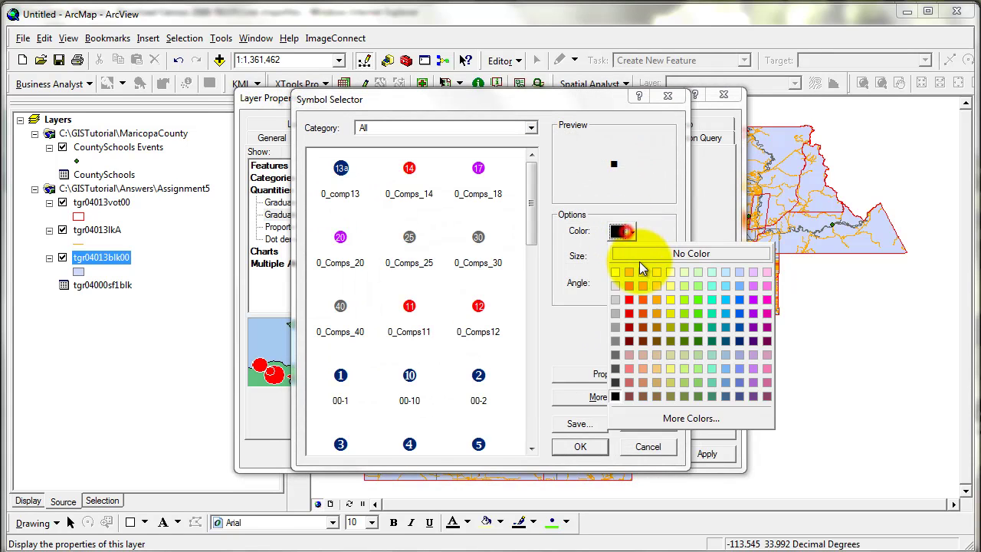
pyautogui.click(672, 226)
pyautogui.click(580, 447)
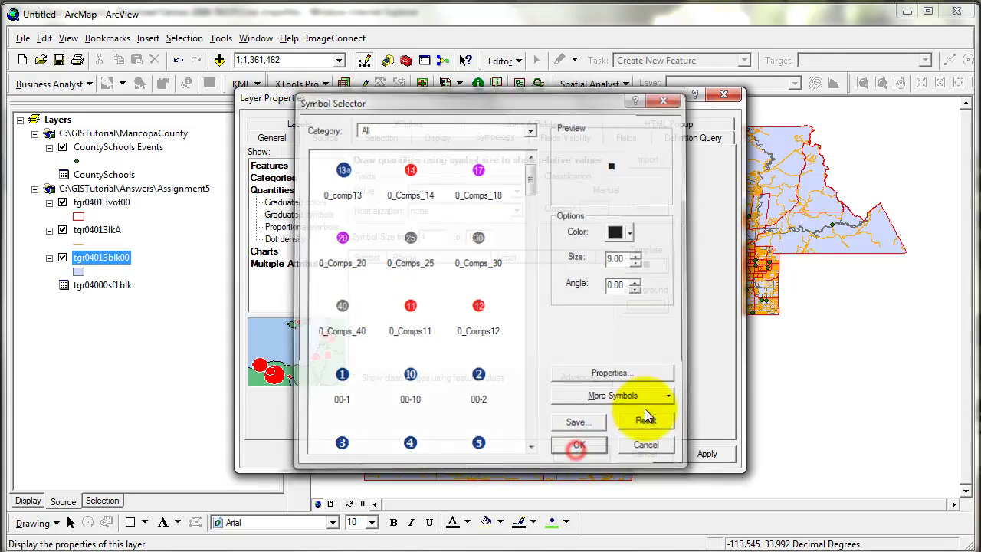
# Step: Base the graduated symbols on the tgr04013blk00.Voters field, accepting the maximum sample size
pyautogui.click(424, 192)
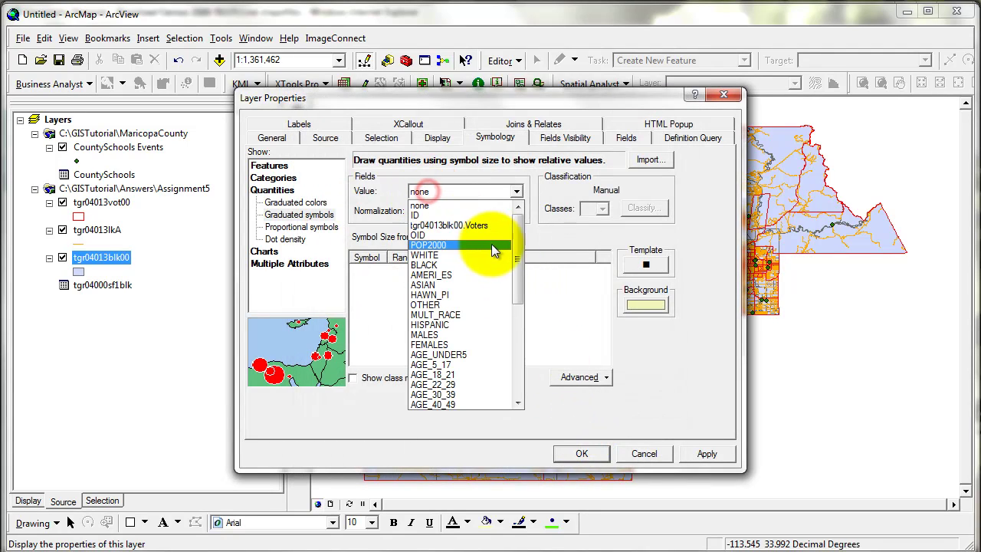
pyautogui.click(476, 225)
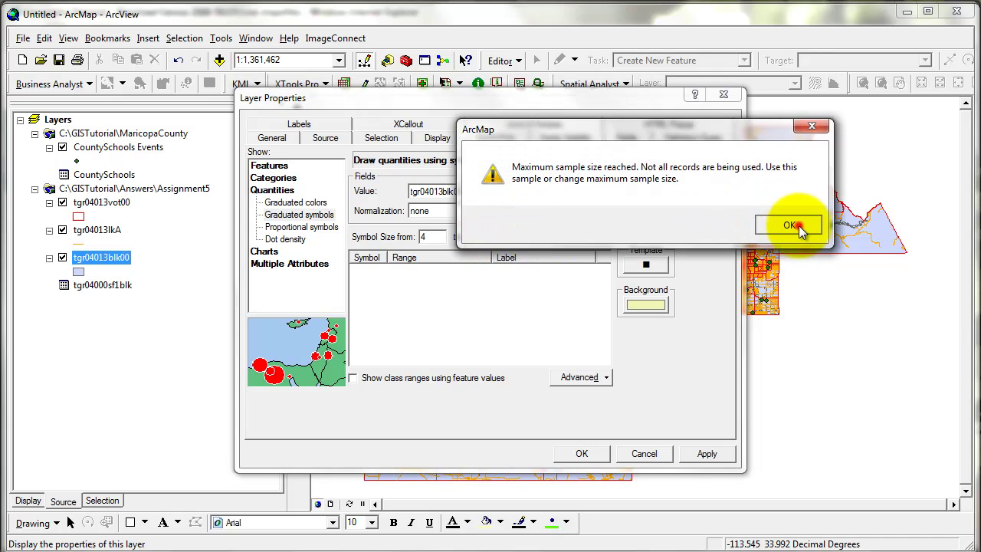
pyautogui.click(782, 225)
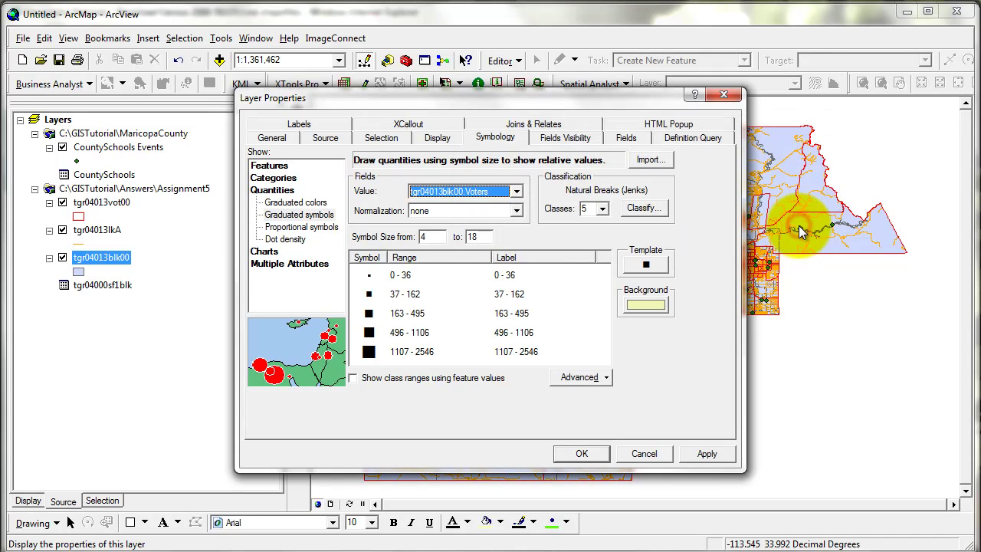
# Step: Make all graduated symbols the same size by setting the symbol size range from 4 to 4
pyautogui.doubleClick(473, 237)
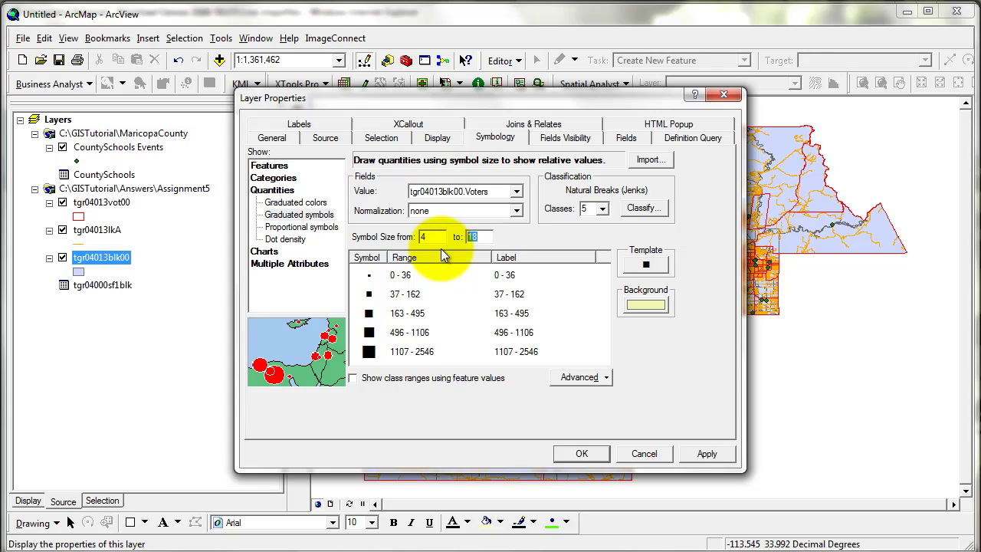
pyautogui.write('8')
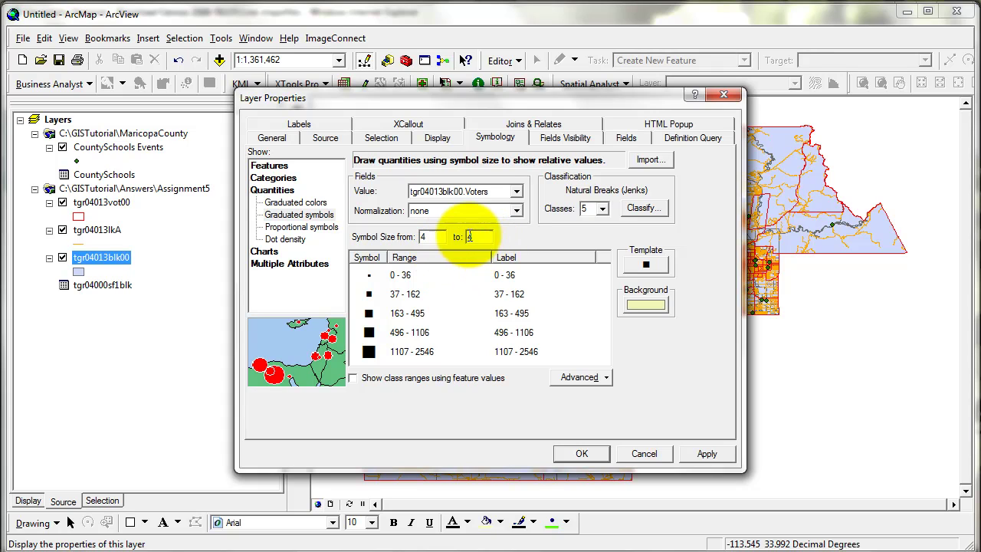
pyautogui.click(441, 237)
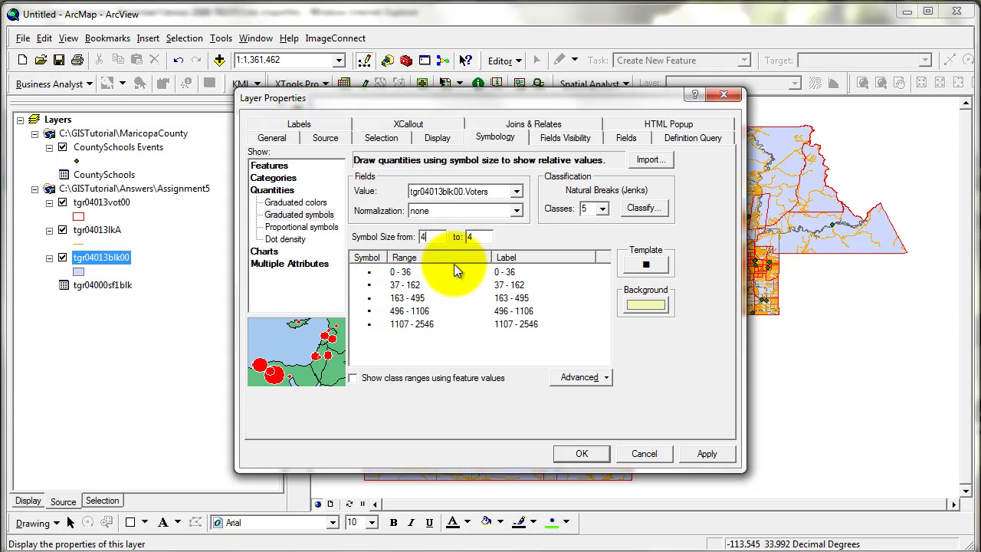
# Step: Color the 0 - 36 class symbol light orange and the 37 - 162 class symbol bright orange
pyautogui.doubleClick(369, 273)
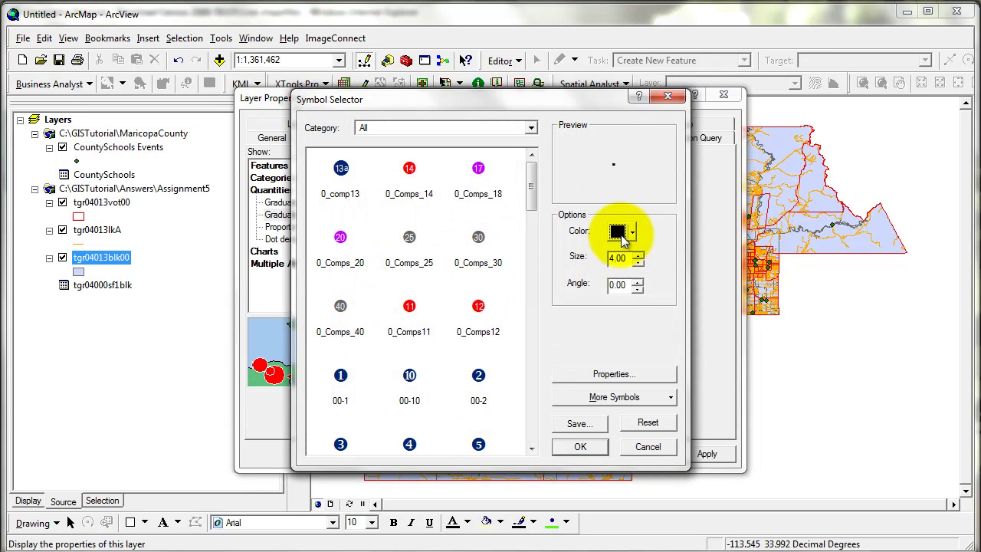
pyautogui.click(620, 232)
pyautogui.click(642, 289)
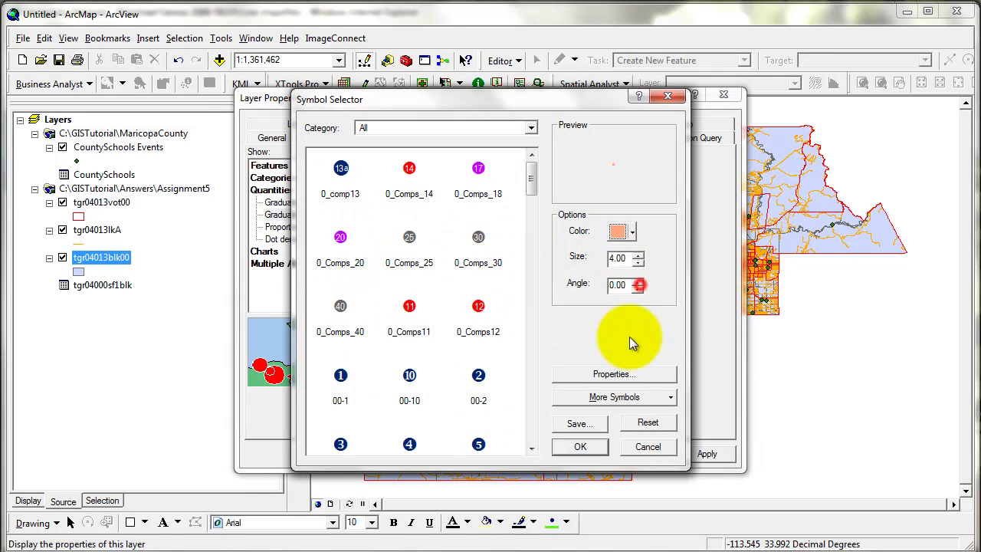
pyautogui.click(580, 447)
pyautogui.doubleClick(370, 289)
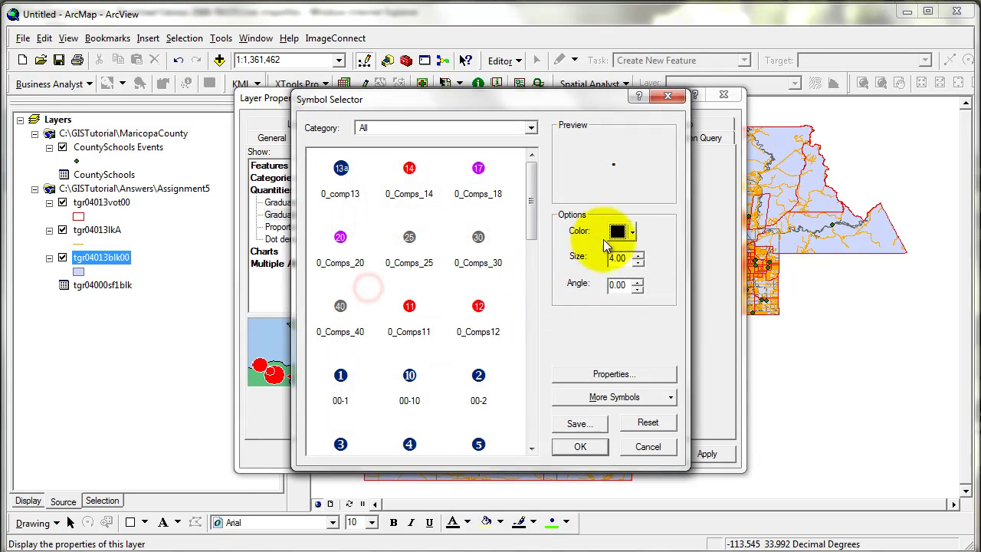
pyautogui.click(621, 232)
pyautogui.click(642, 301)
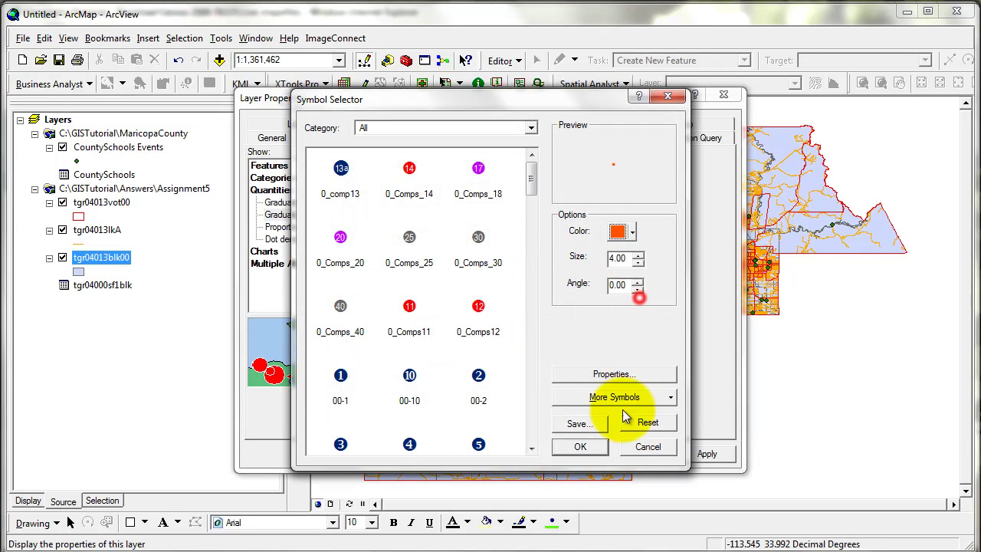
pyautogui.click(580, 447)
# Step: Color the 163 - 495 class symbol dark red and the 496 - 1106 class symbol a darker maroon red
pyautogui.doubleClick(370, 300)
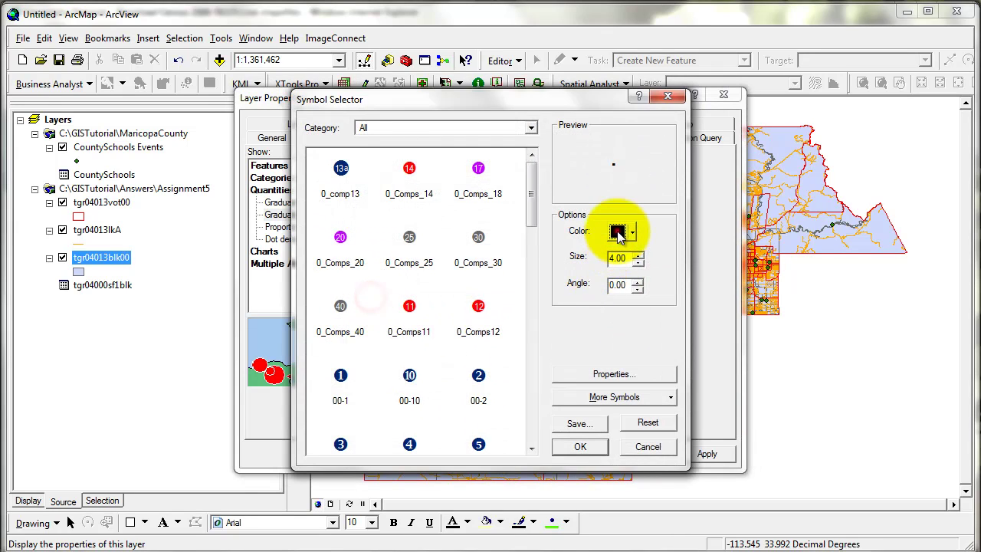
pyautogui.click(619, 232)
pyautogui.click(630, 326)
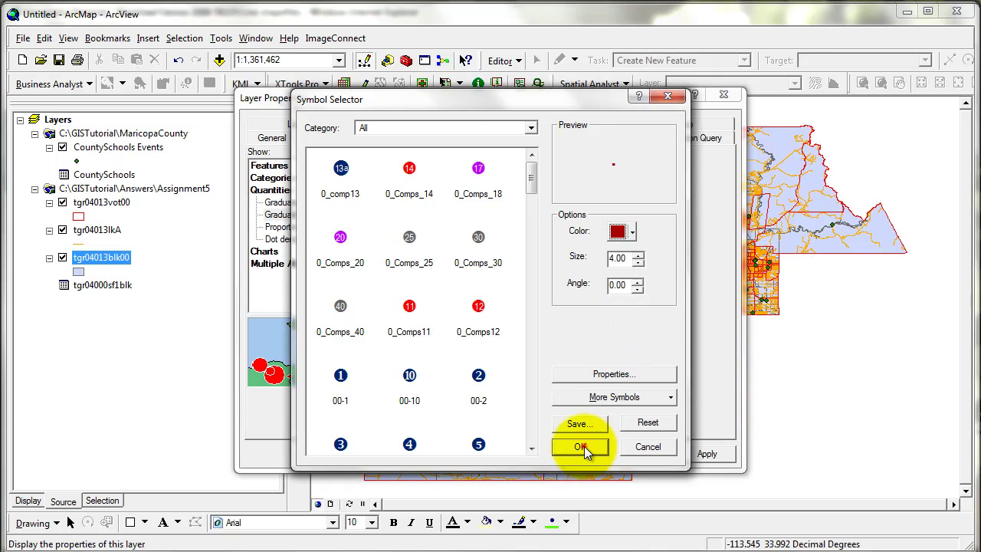
pyautogui.click(580, 447)
pyautogui.doubleClick(369, 311)
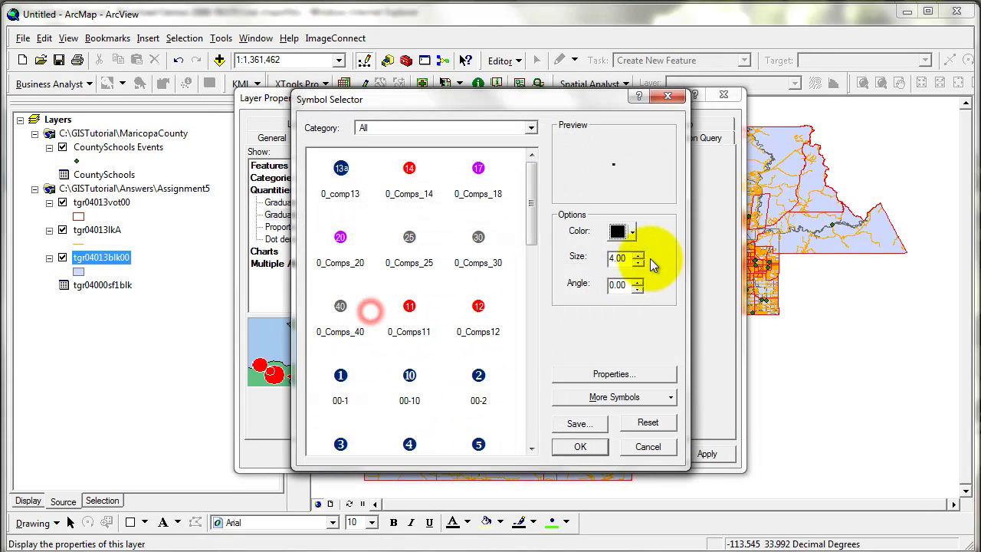
pyautogui.click(619, 231)
pyautogui.click(634, 334)
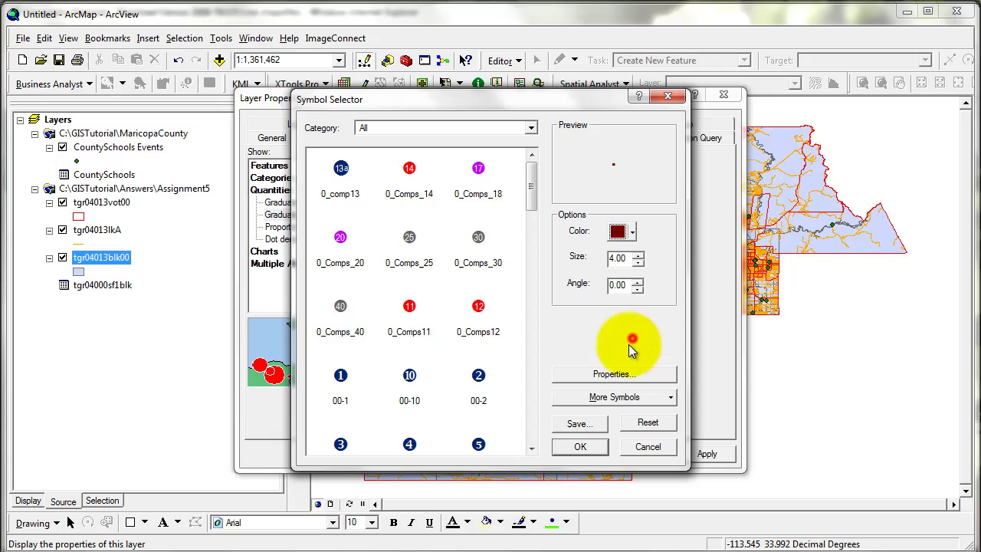
pyautogui.click(580, 447)
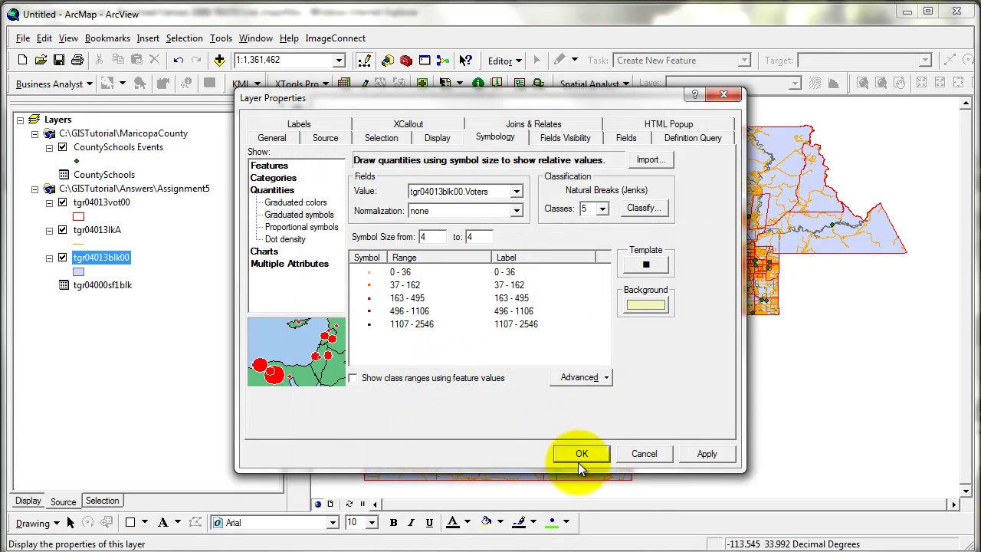
# Step: Set the symbol background to no fill color with an outline width of 0, and apply the layer's symbology
pyautogui.click(644, 306)
pyautogui.click(642, 236)
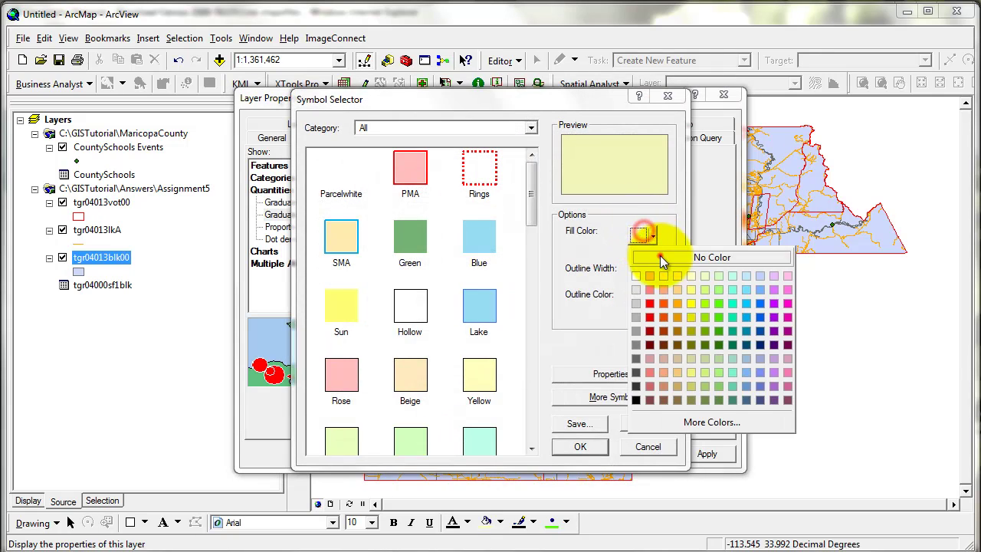
pyautogui.click(705, 256)
pyautogui.click(590, 448)
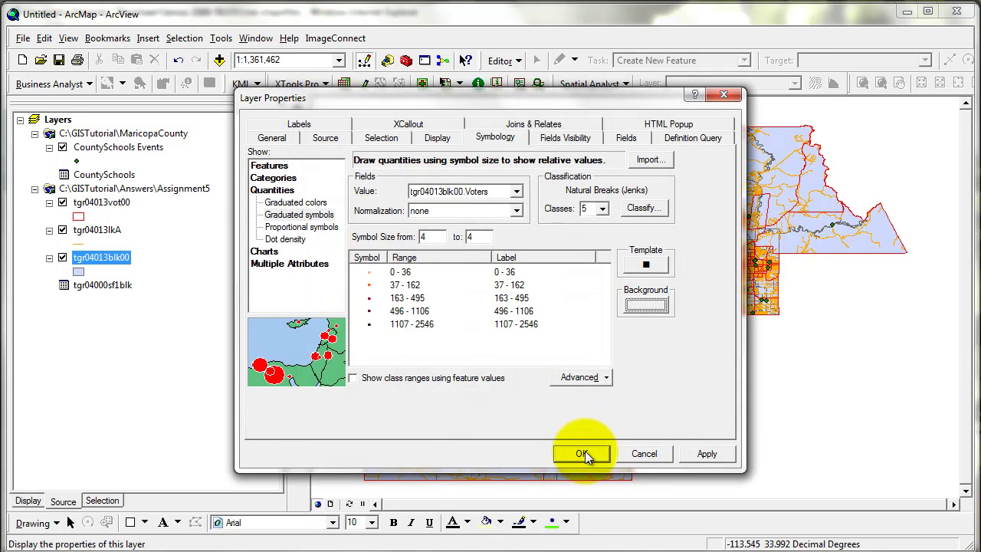
pyautogui.click(673, 308)
pyautogui.click(661, 280)
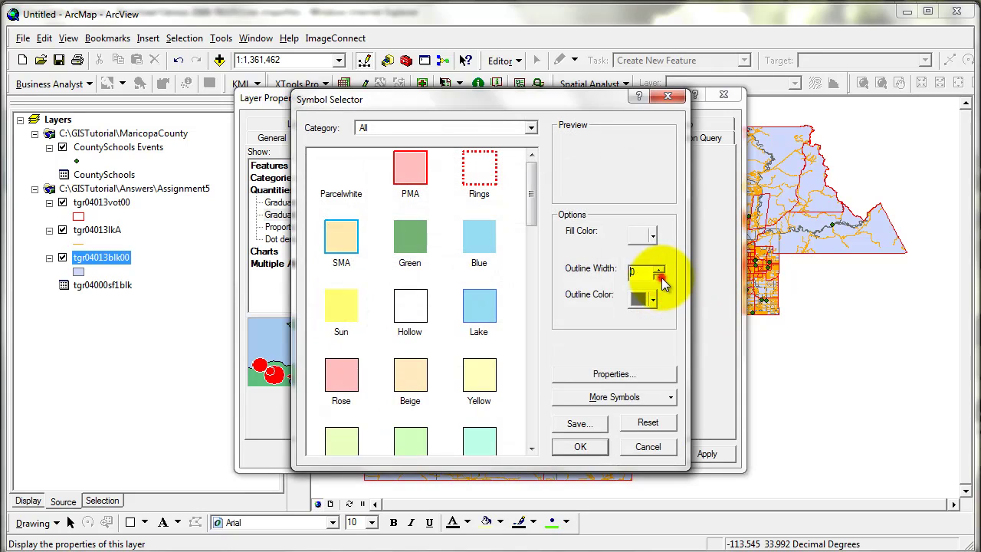
pyautogui.click(582, 449)
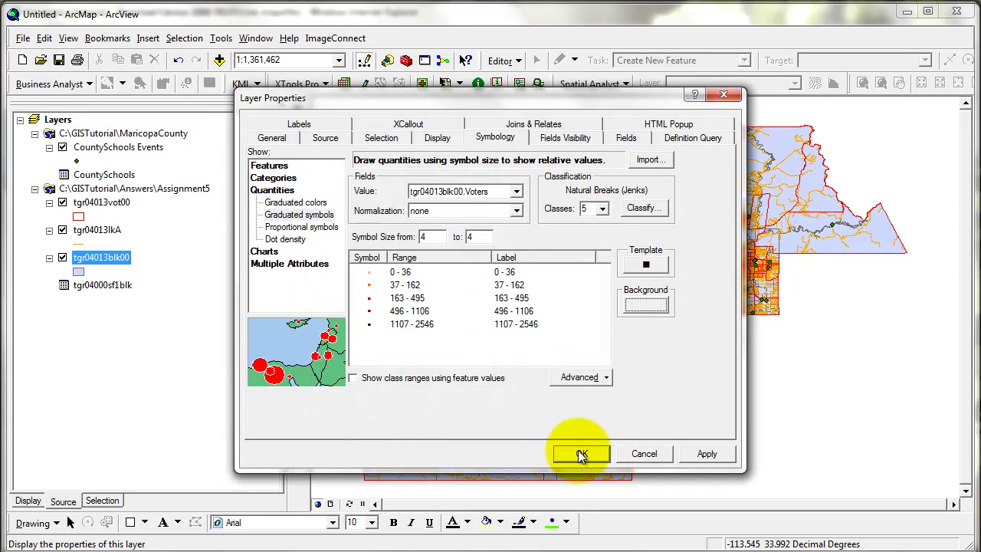
pyautogui.click(582, 454)
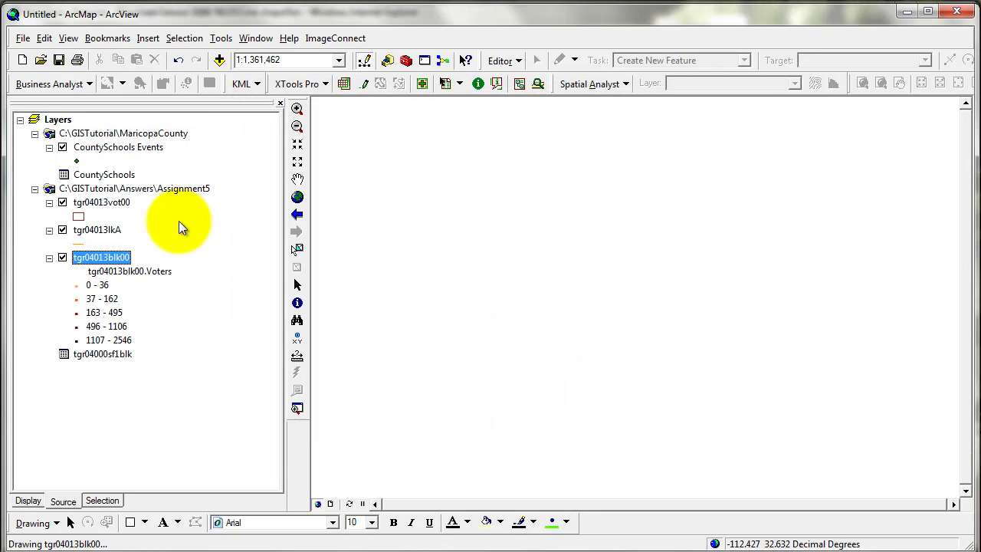
# Step: List the layers in display order and zoom in on the dense urban area to inspect the Voters symbols and schools
pyautogui.click(28, 500)
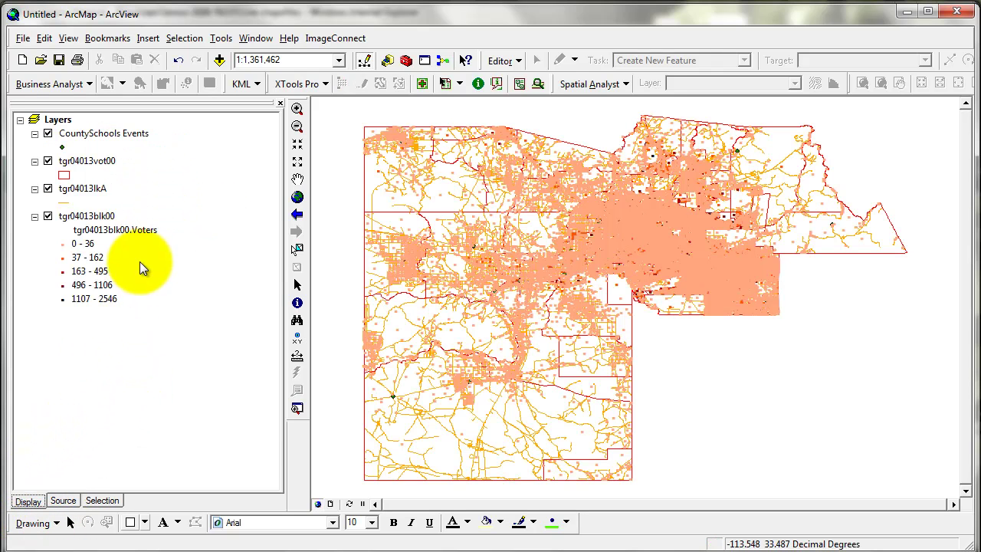
pyautogui.click(298, 108)
pyautogui.moveTo(617, 200); pyautogui.dragTo(659, 250)
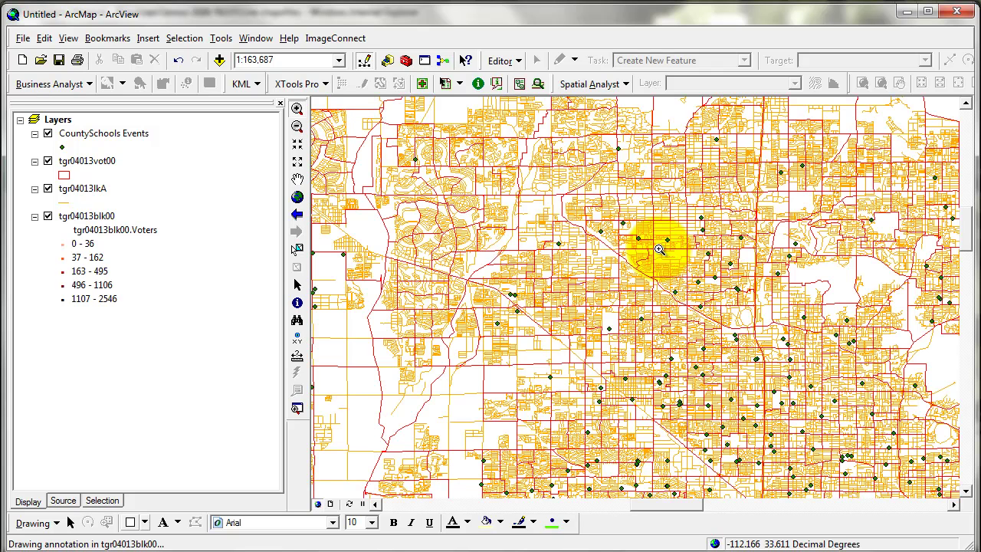
pyautogui.moveTo(587, 226); pyautogui.dragTo(794, 430)
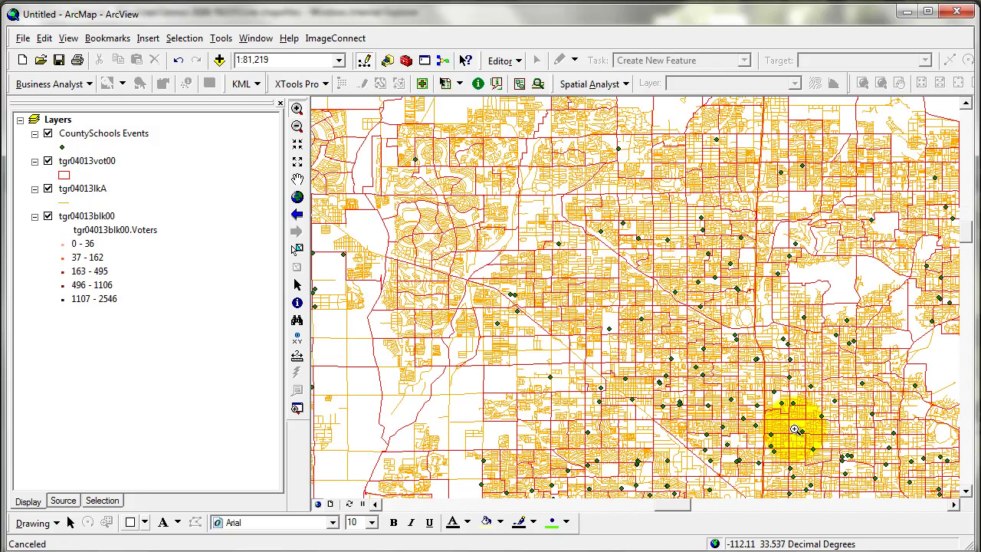
pyautogui.click(798, 429)
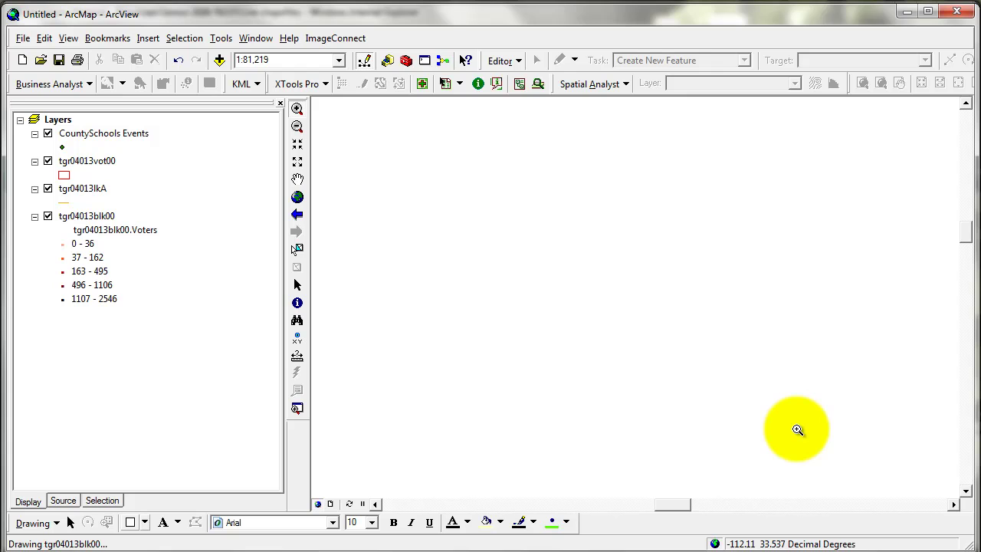